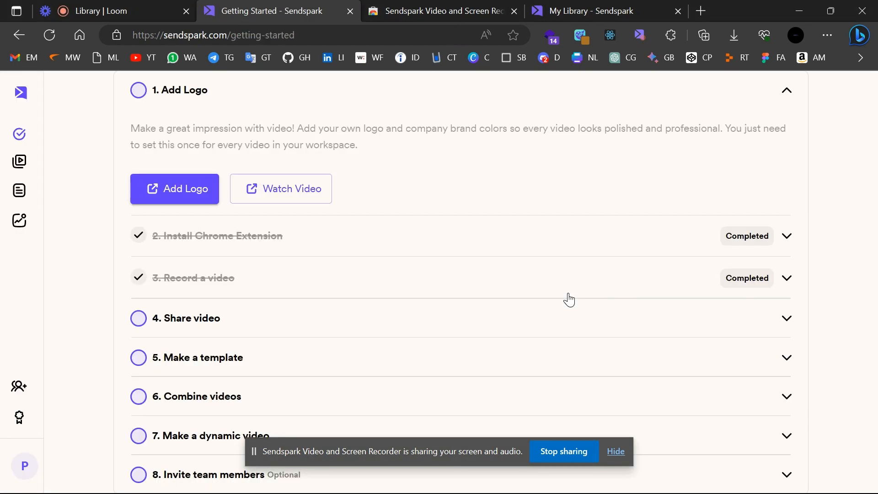
Scroll through the Wordpress checklist in Microsoft To Do, then return to the Sendspark library.
key("alt+Tab")
key("alt+Tab")
key("alt+Tab")
key("alt+Tab")
key("alt+Tab")
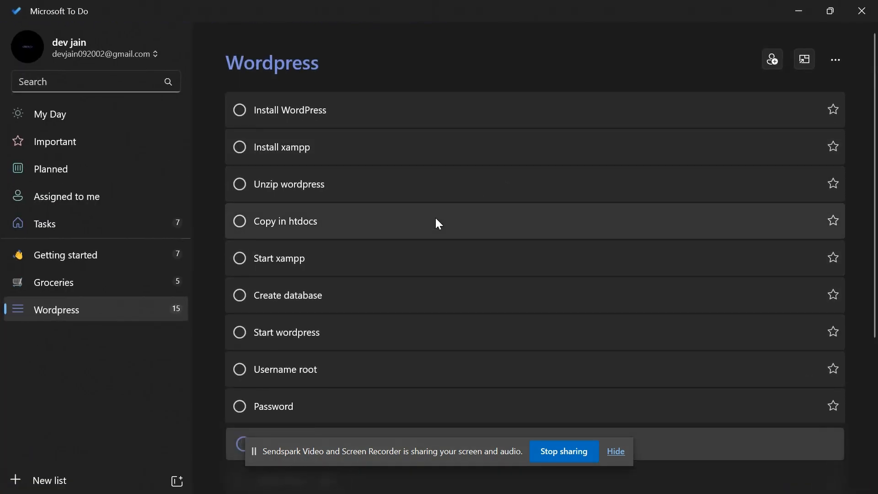
scroll(435, 221, "down", 5)
scroll(435, 219, "up", 5)
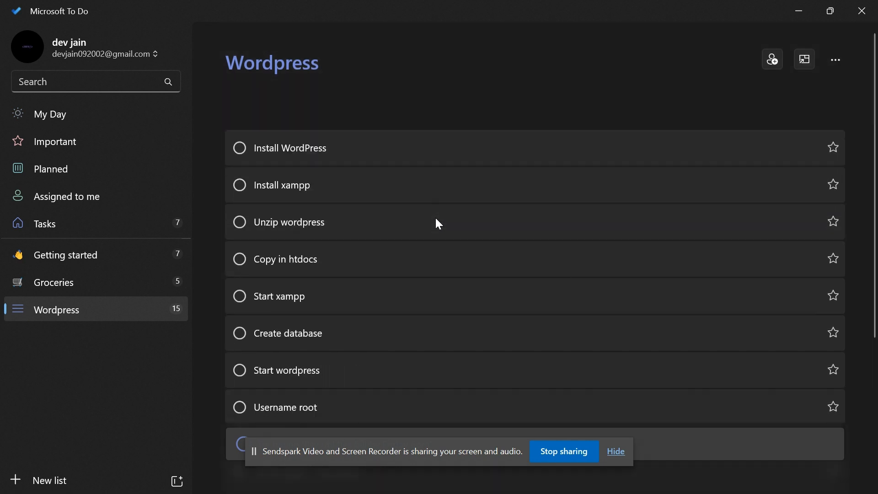
key("alt+Tab")
key("alt+Tab")
key("alt+Tab")
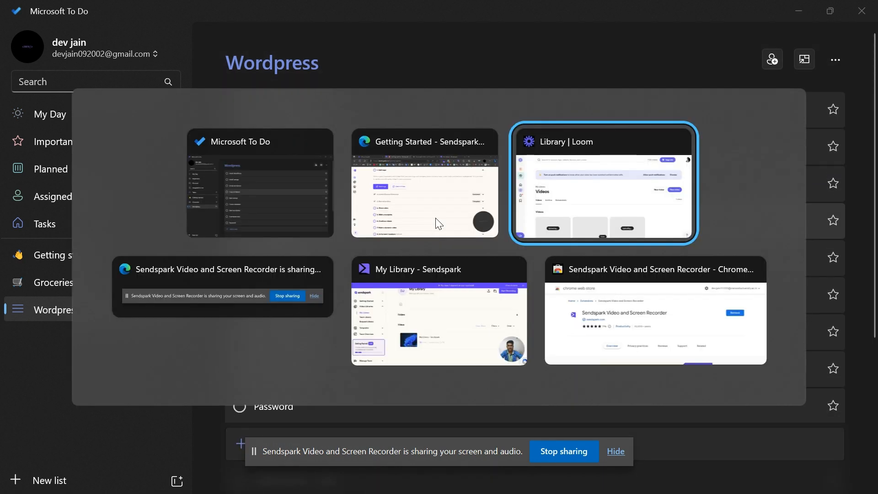
key("alt+Tab")
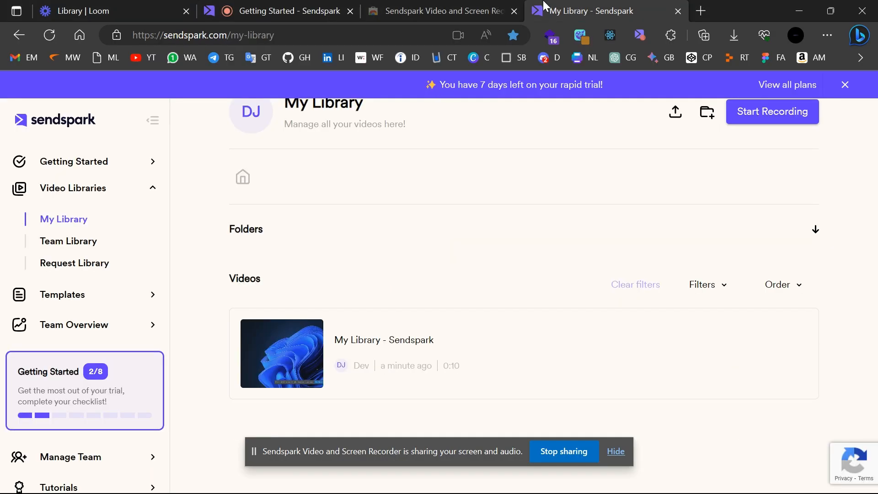
Load wordpress.org in a new browser tab.
left_click(702, 11)
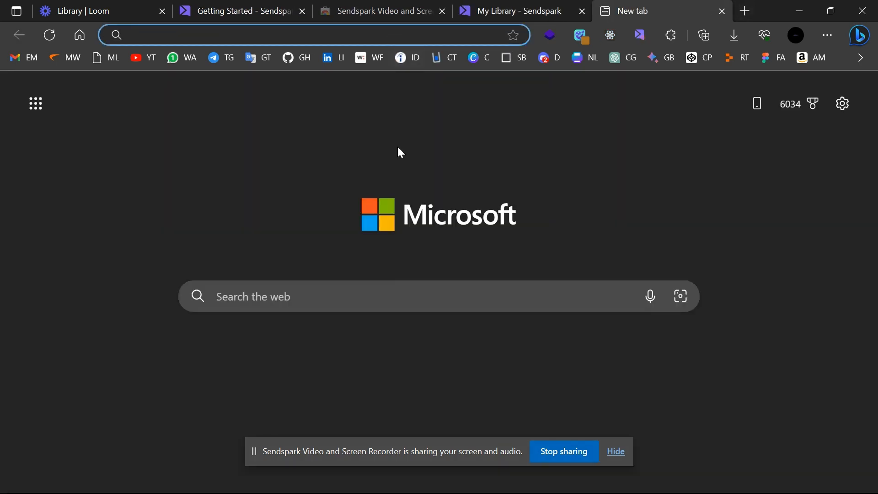
type("wordpress.org")
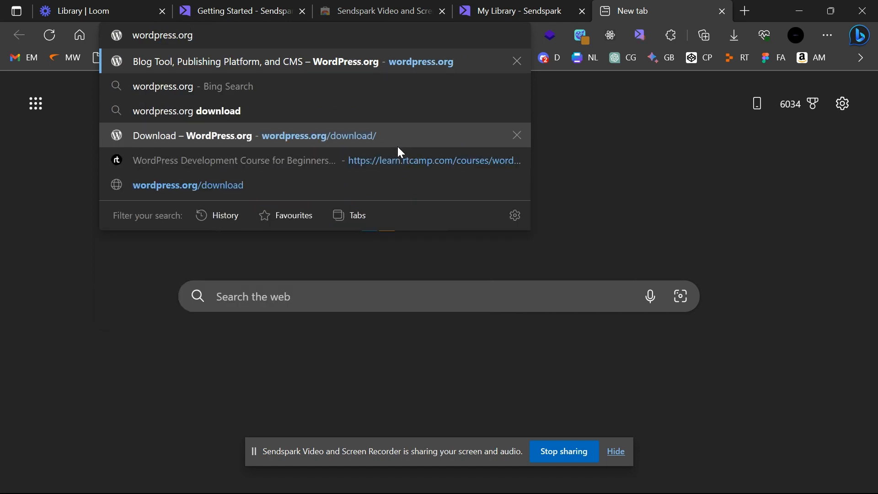
key("Return")
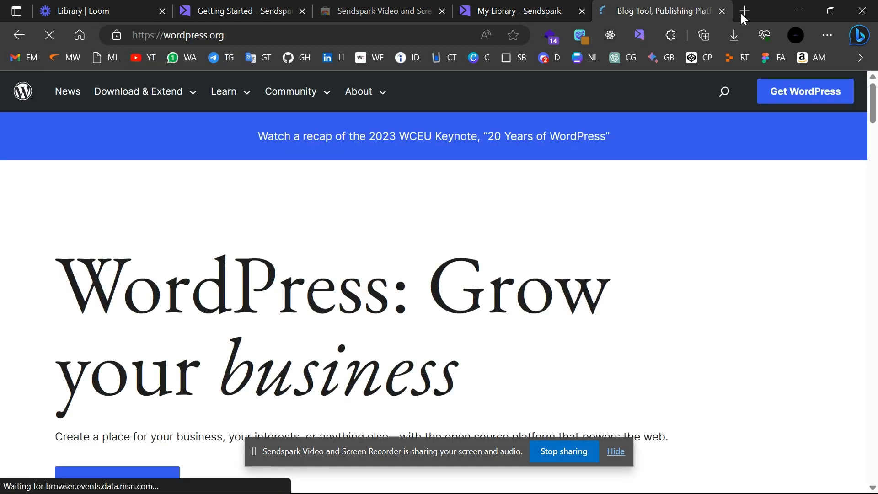
left_click(745, 11)
type("w")
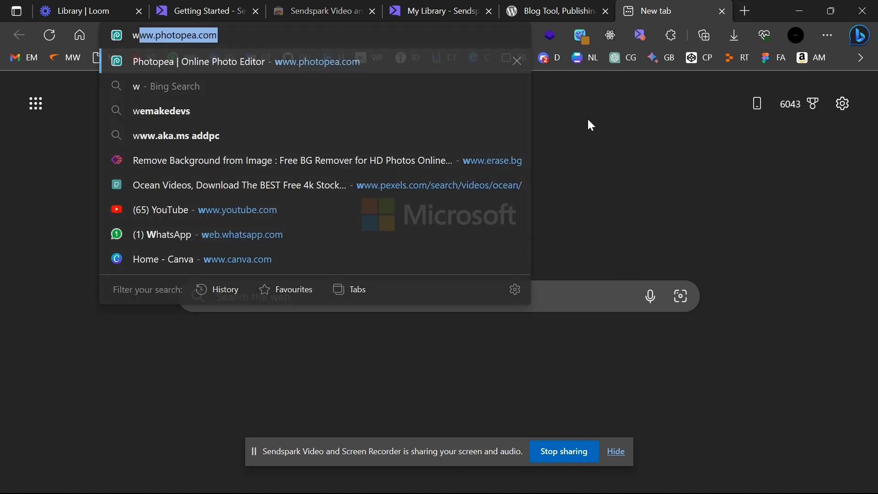
type("ordpress")
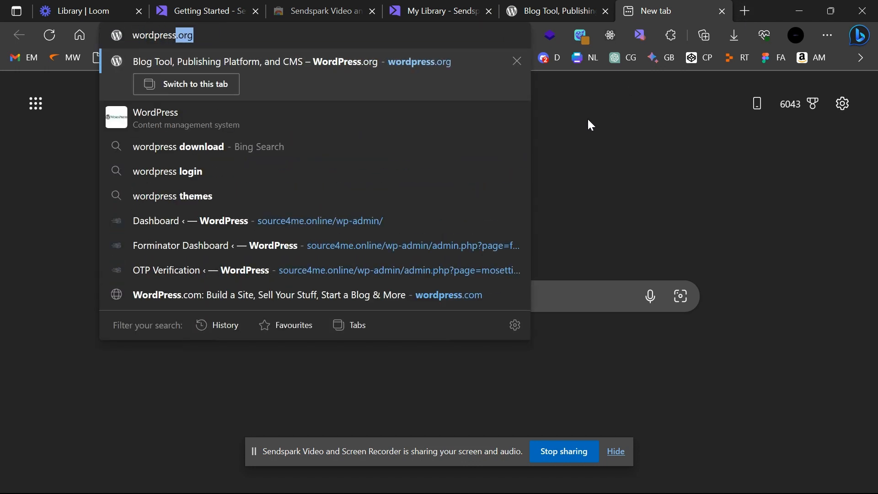
type(".org")
key("Return")
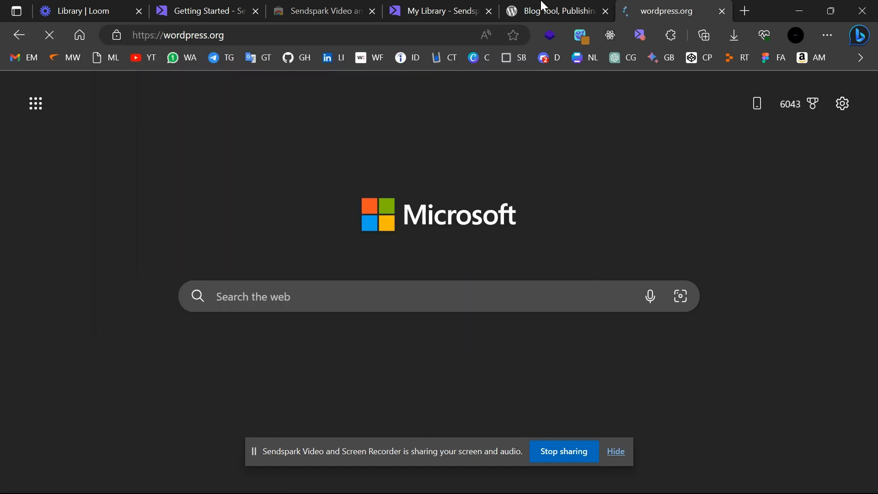
Download the WordPress 6.2.2 zip and bring up its download options.
scroll(397, 250, "down", 2)
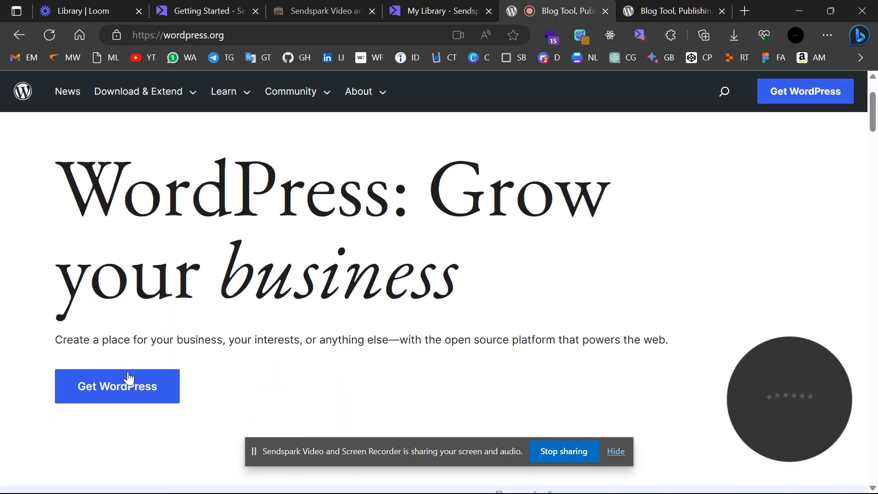
left_click(115, 392)
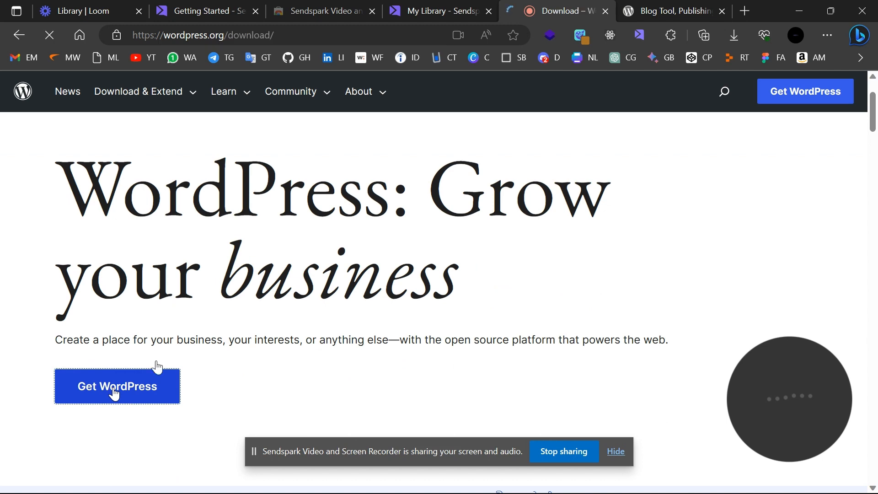
scroll(342, 336, "down", 2)
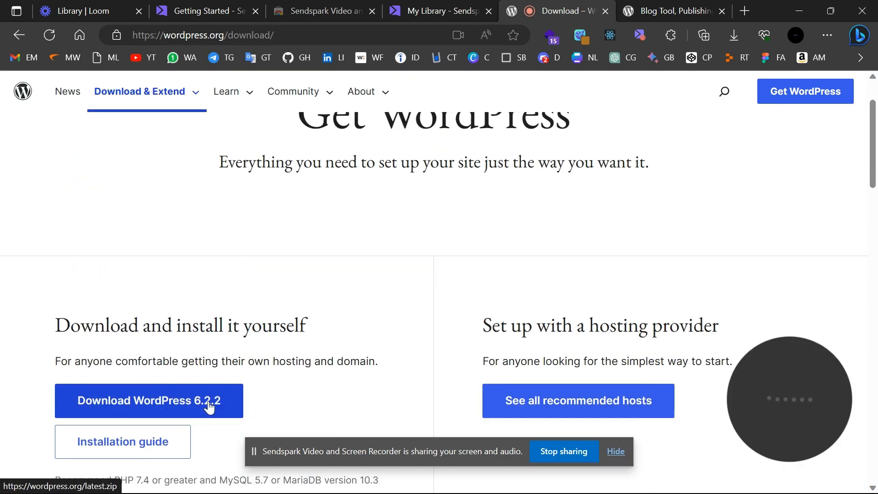
left_click(166, 403)
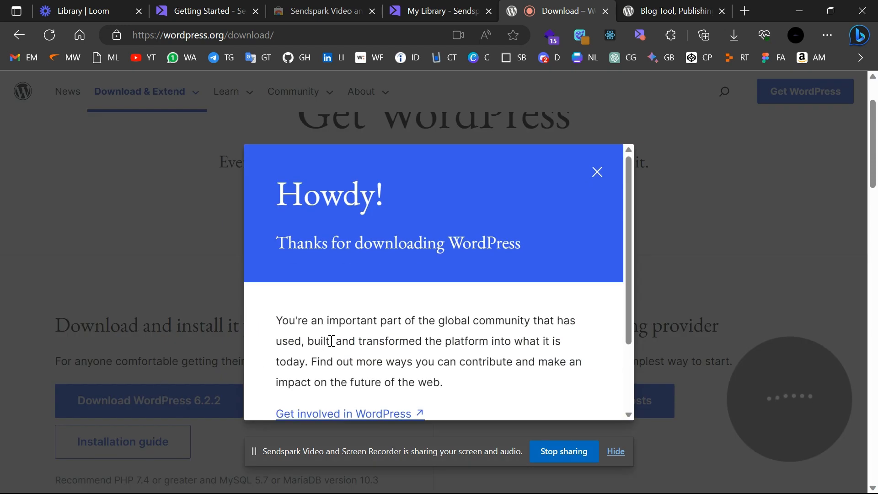
scroll(391, 318, "down", 2)
scroll(391, 318, "up", 2)
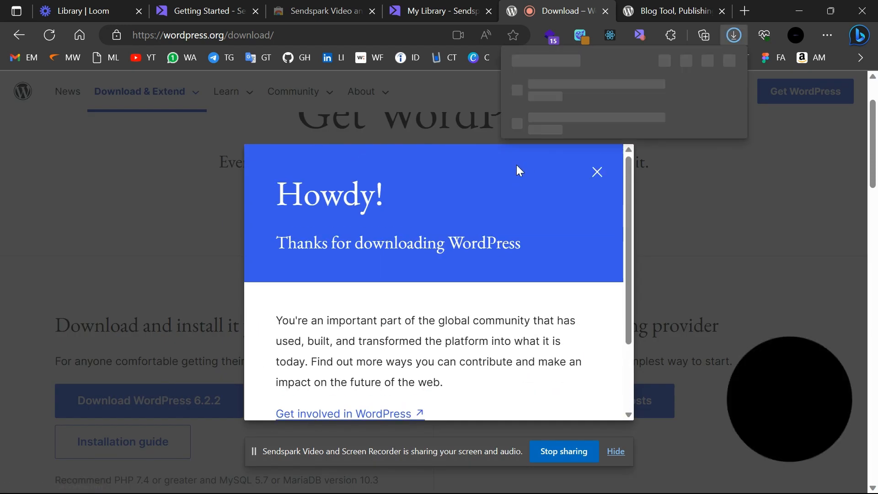
right_click(604, 106)
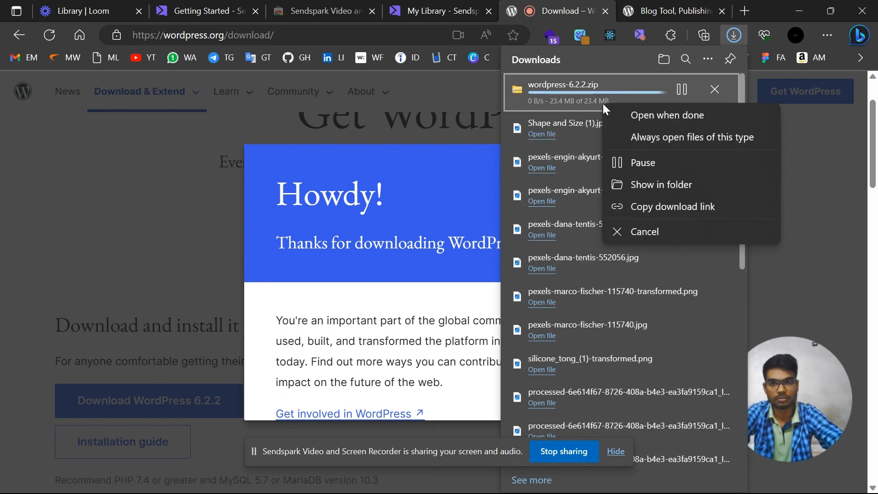
Locate wordpress-6.2.2.zip in the Downloads folder and select it.
left_click(646, 185)
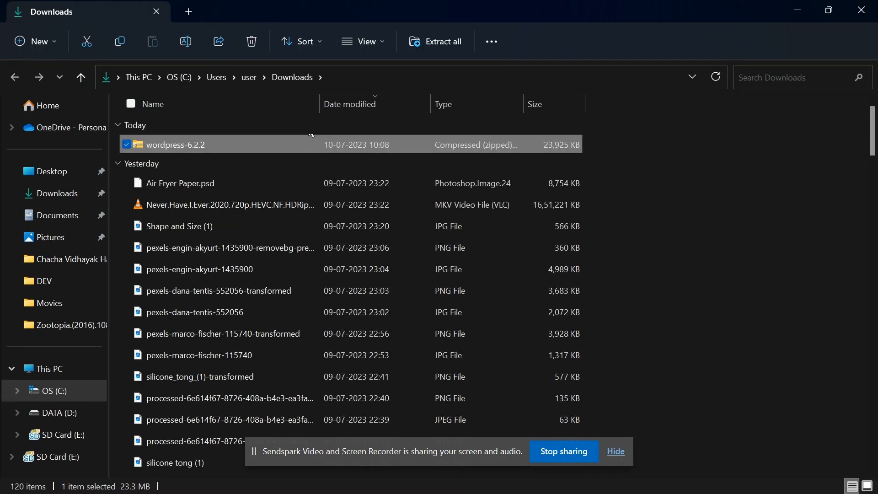
right_click(277, 151)
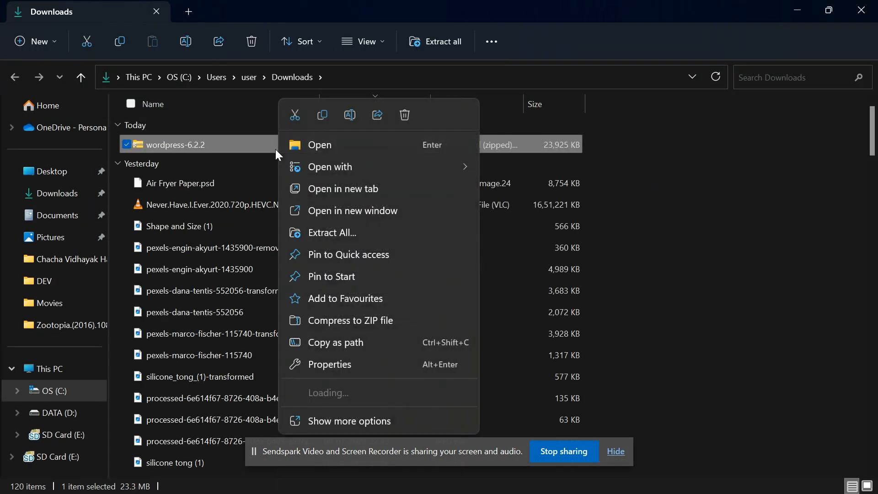
left_click(265, 160)
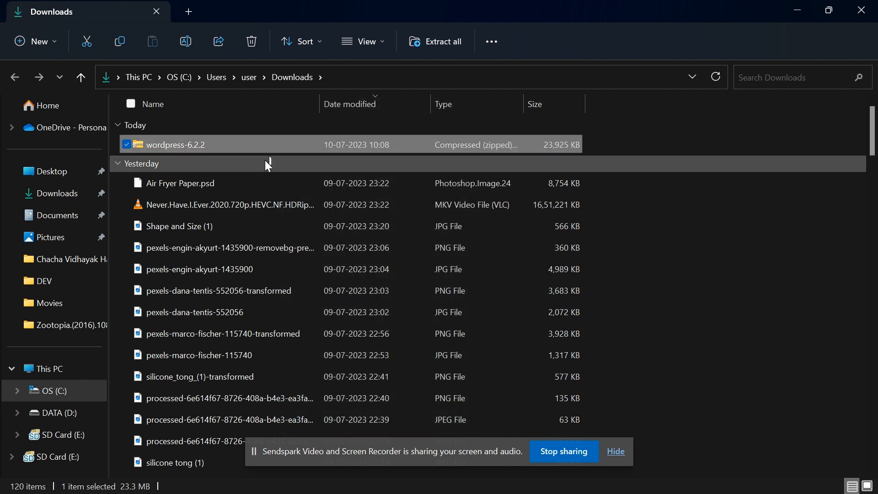
left_click(265, 160)
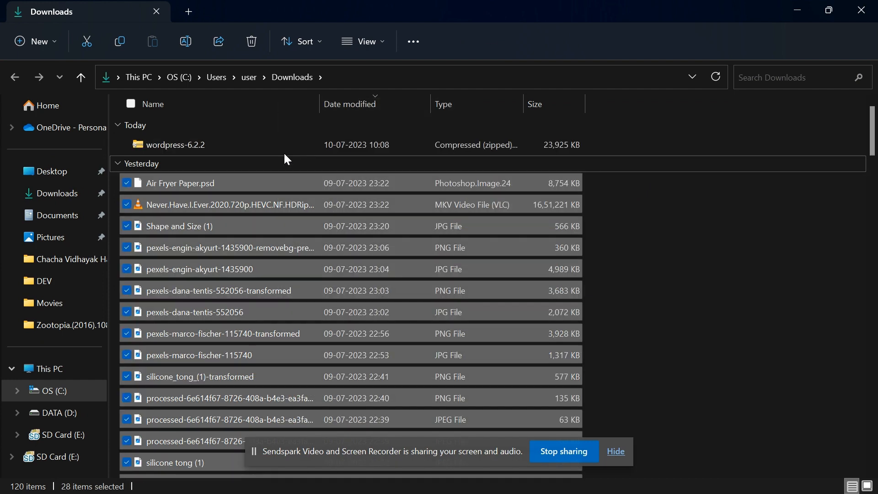
left_click(629, 146)
left_click(489, 148)
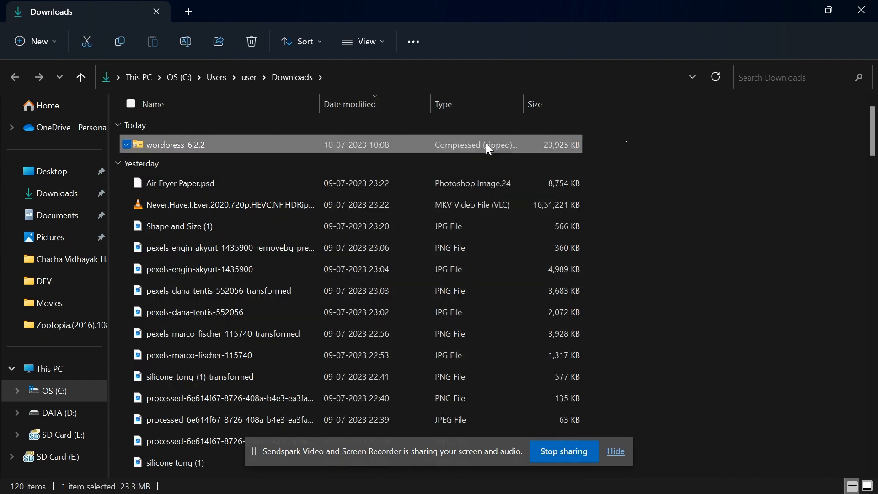
right_click(486, 144)
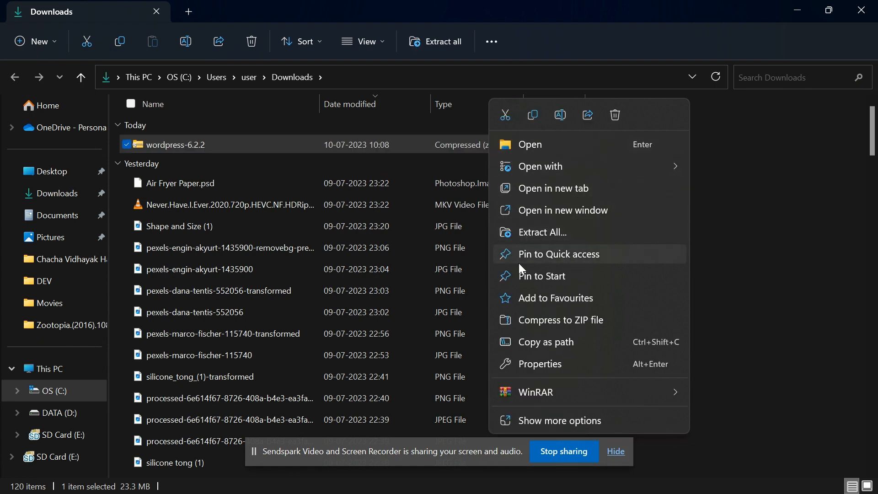
Extract the zip into Downloads\wordpress-6.2.2, check progress, and return to the browser.
left_click(555, 234)
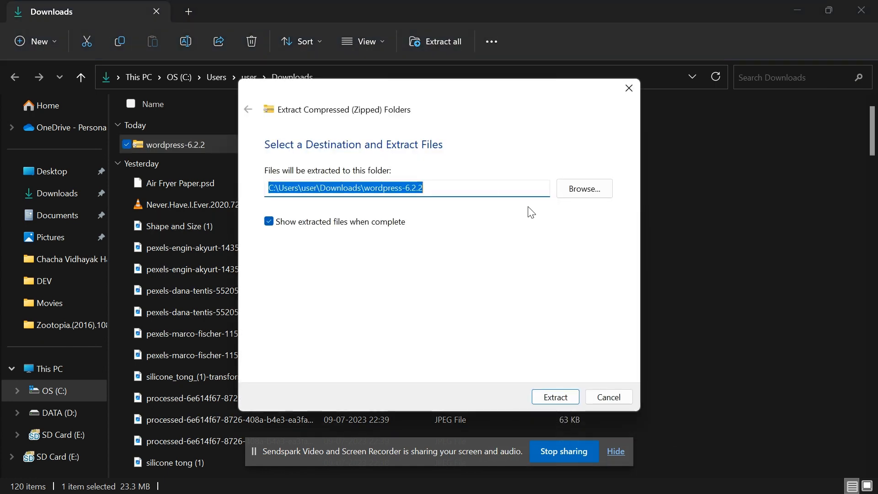
left_click(565, 399)
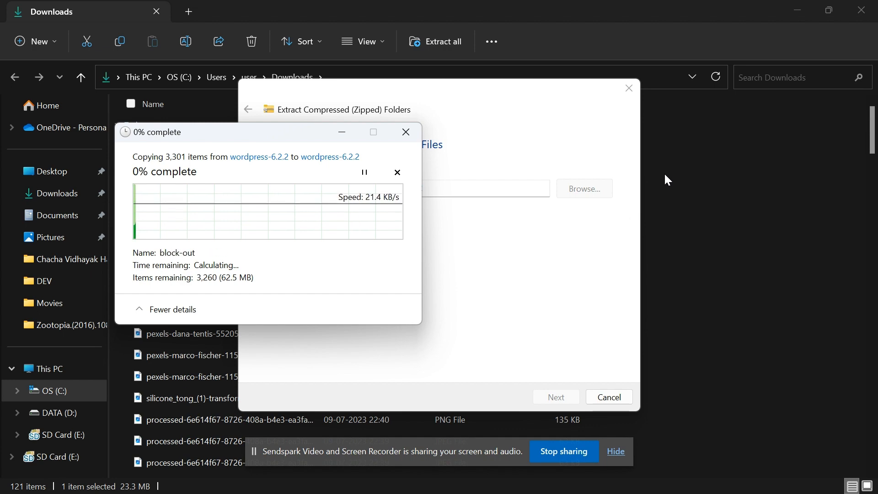
left_click(408, 484)
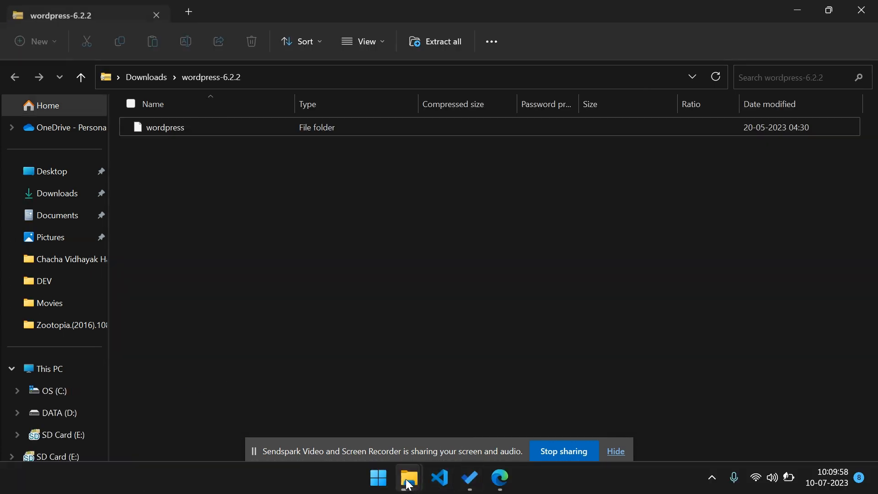
mouse_move(409, 484)
left_click(476, 403)
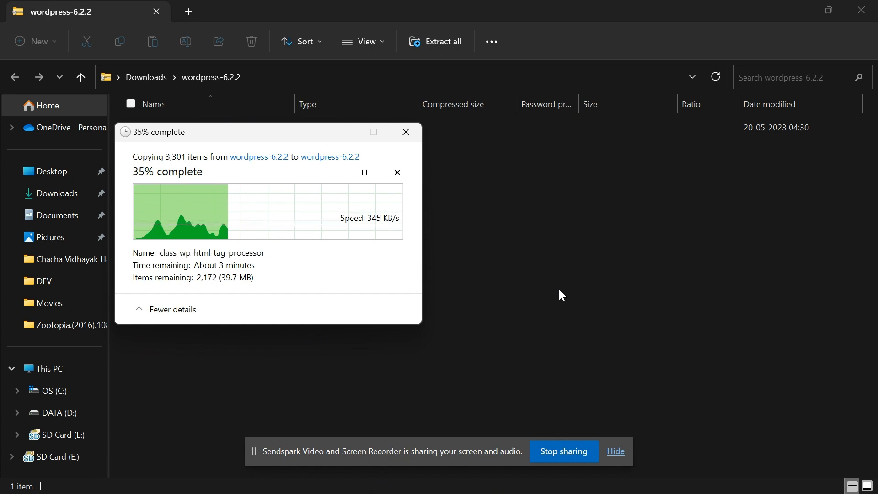
key("alt+Tab")
key("alt+Tab")
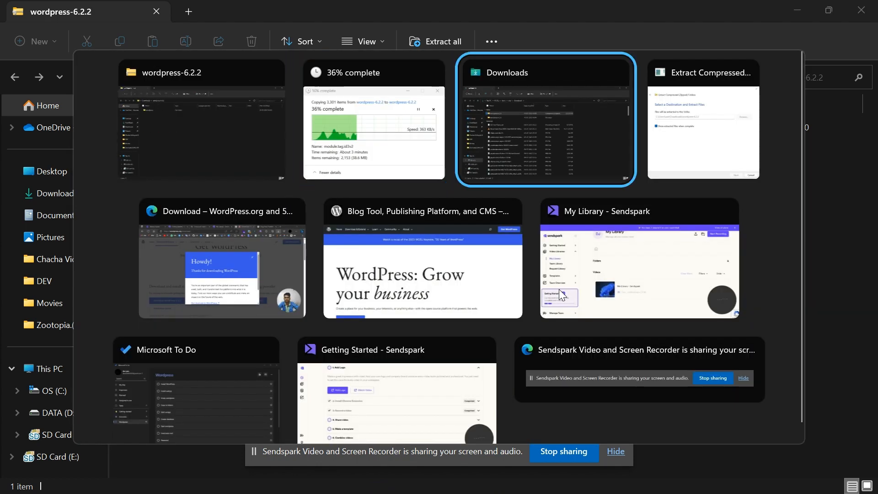
key("alt+Tab")
key("alt+Tab")
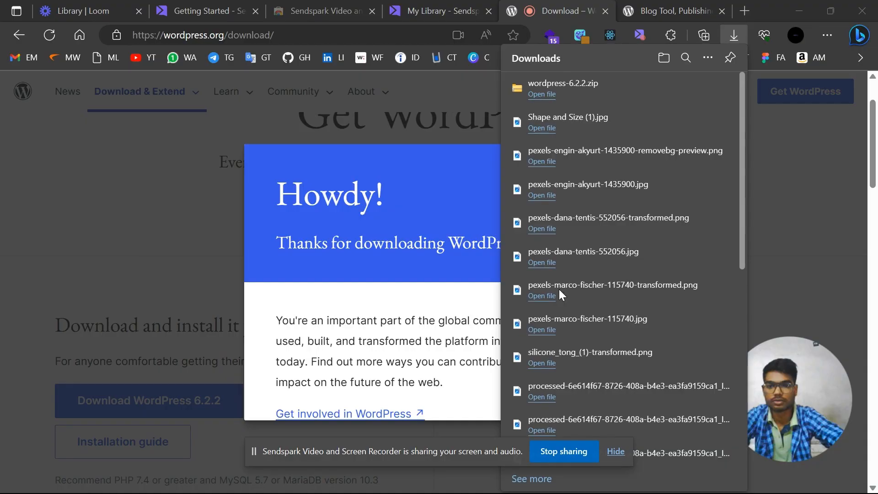
Search the web for xampp in a new browser tab.
key("ctrl+Tab")
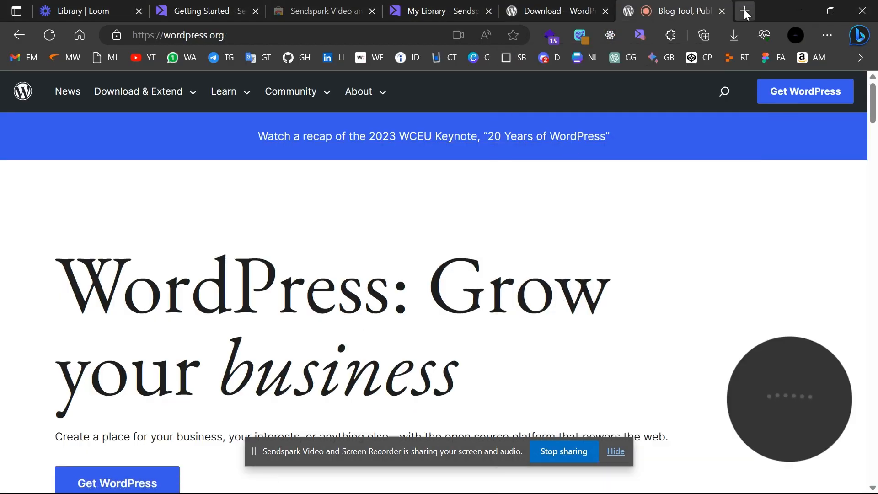
left_click(747, 10)
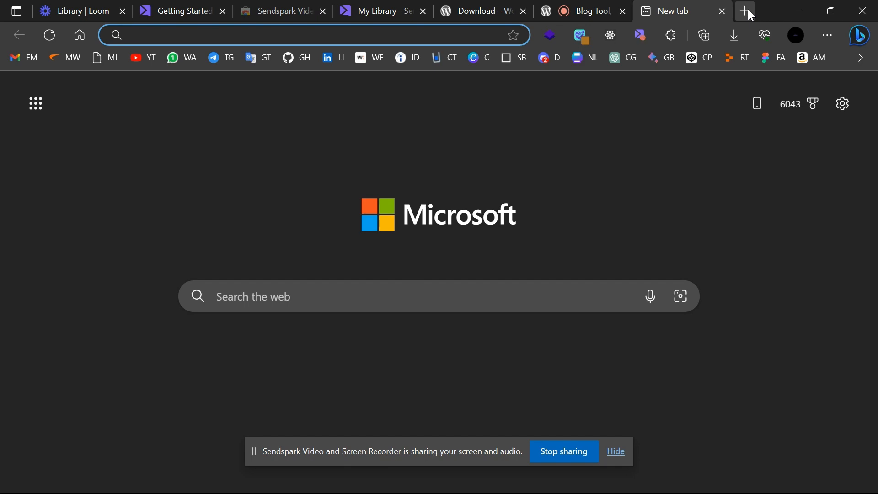
type("xamp")
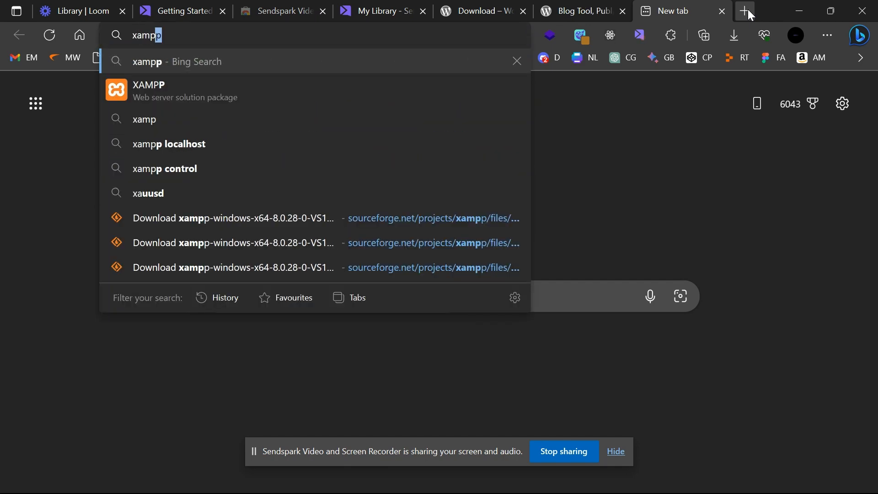
type("p")
key("Return")
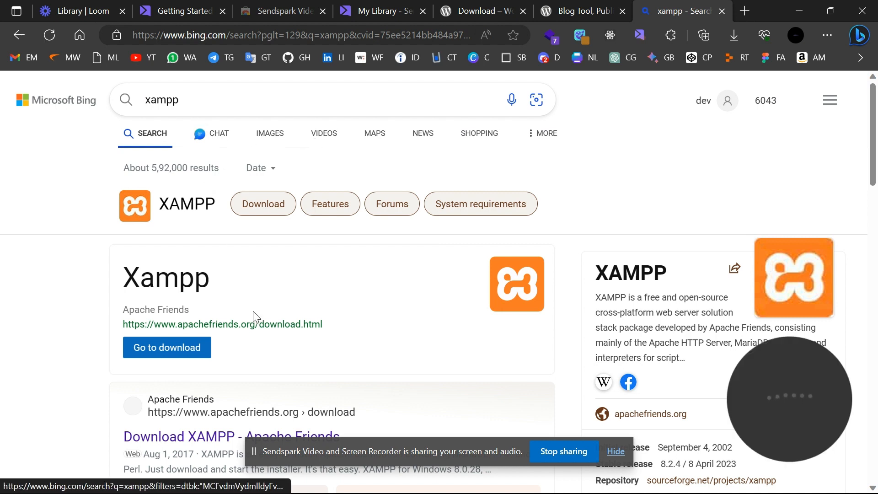
Download the 64-bit XAMPP 8.0.28 Windows installer from Apache Friends.
left_click(170, 355)
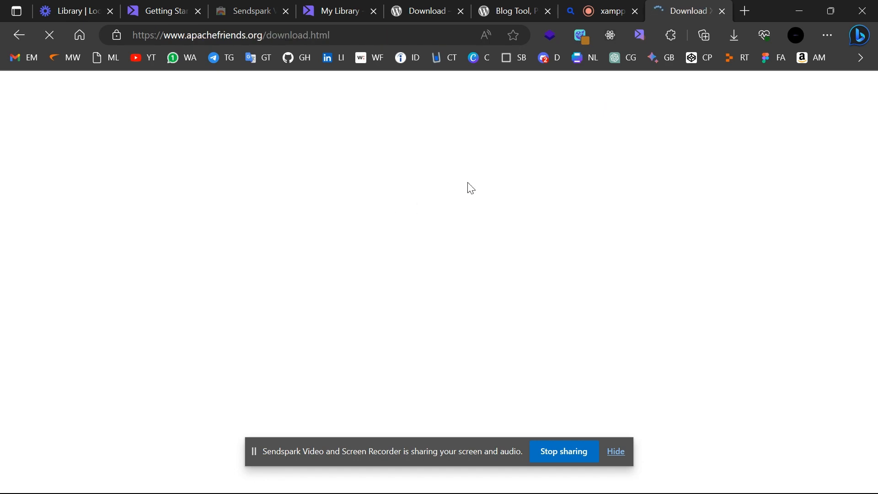
scroll(382, 297, "down", 3)
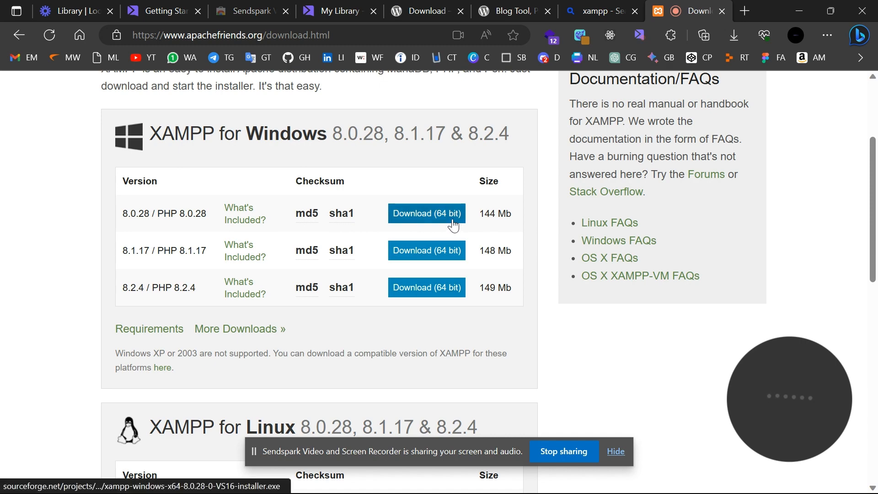
scroll(452, 222, "down", 9)
scroll(453, 223, "up", 4)
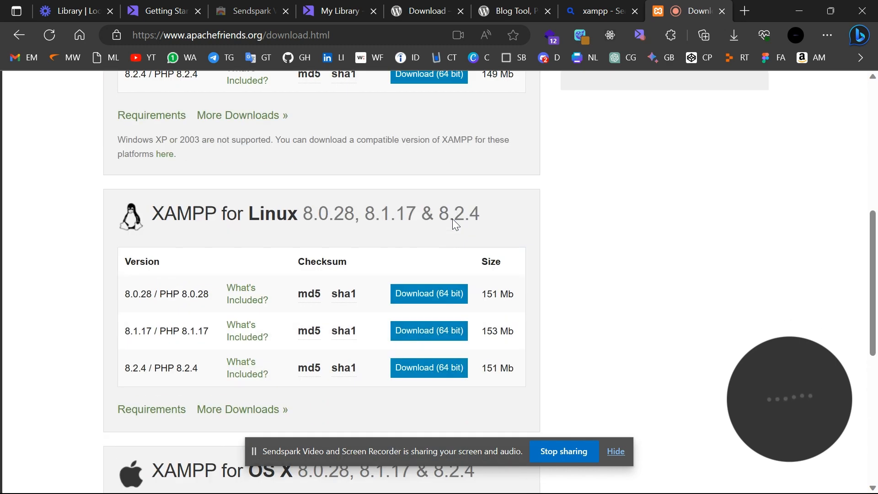
scroll(452, 219, "down", 4)
scroll(452, 218, "up", 7)
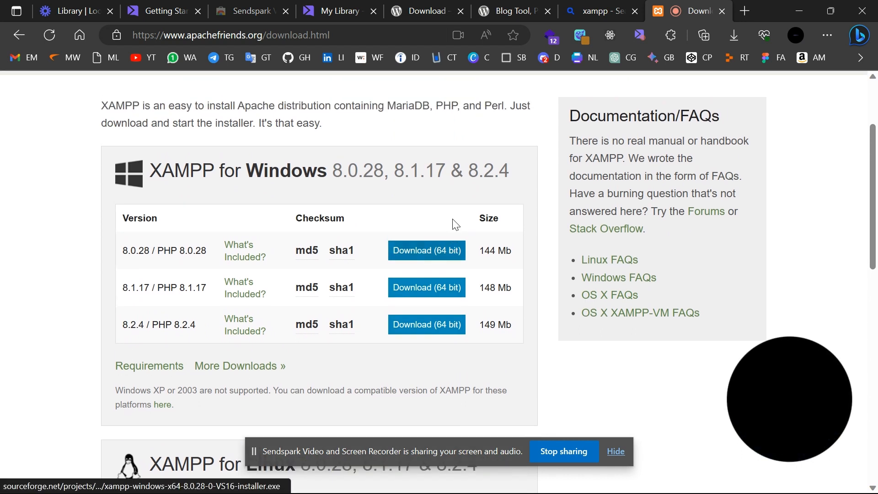
left_click(434, 244)
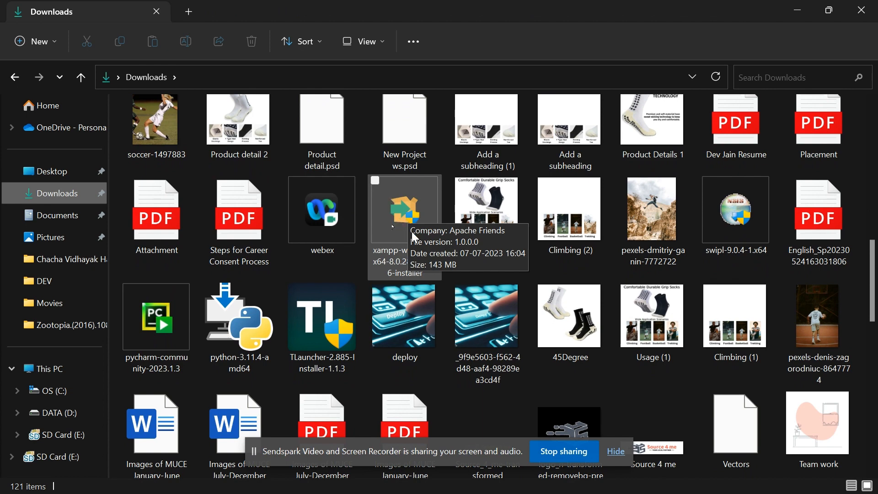
Select the xampp-windows-x64 installer in Downloads and launch it.
left_click(415, 237)
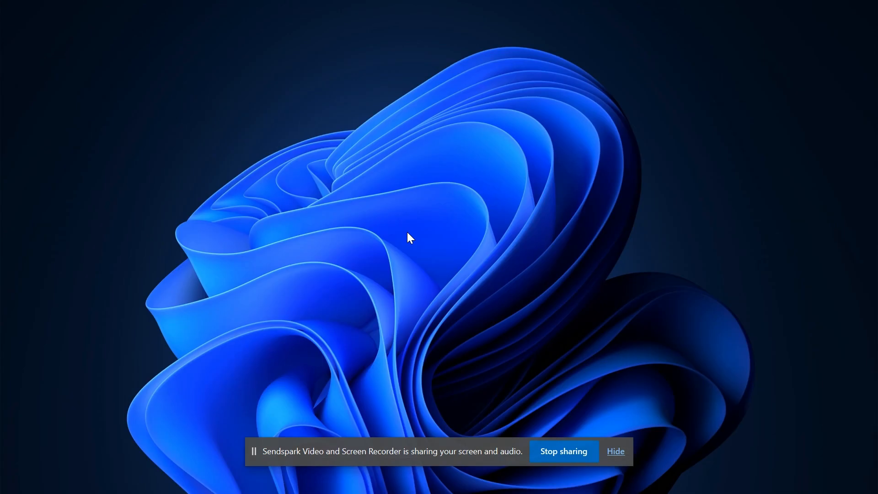
mouse_move(493, 483)
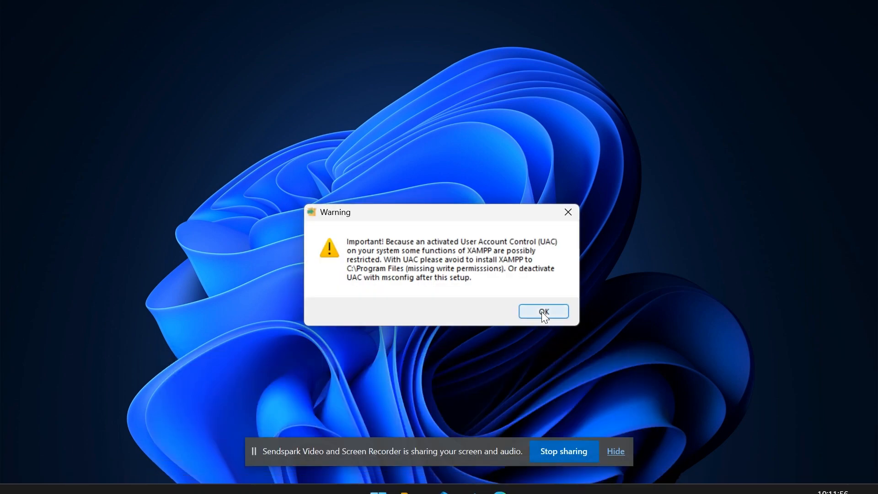
Dismiss the UAC warning and install XAMPP into C:\xampp with default components and language.
left_click(542, 311)
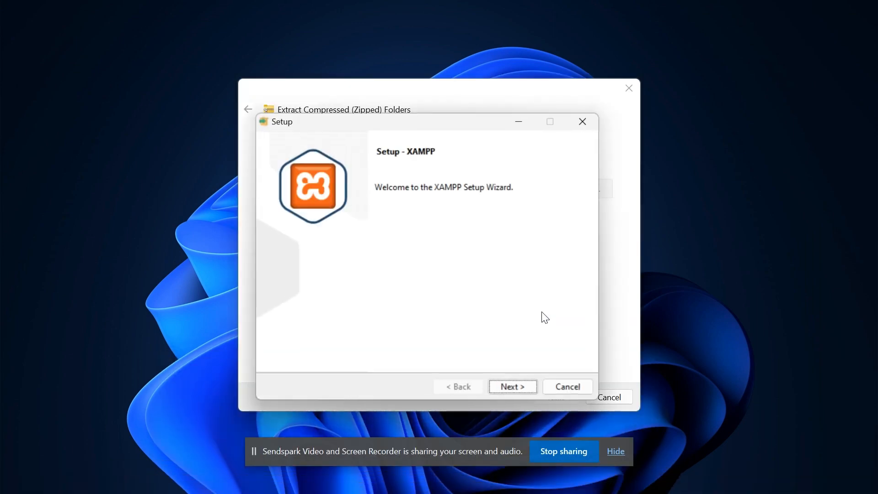
left_click(514, 389)
left_click(511, 388)
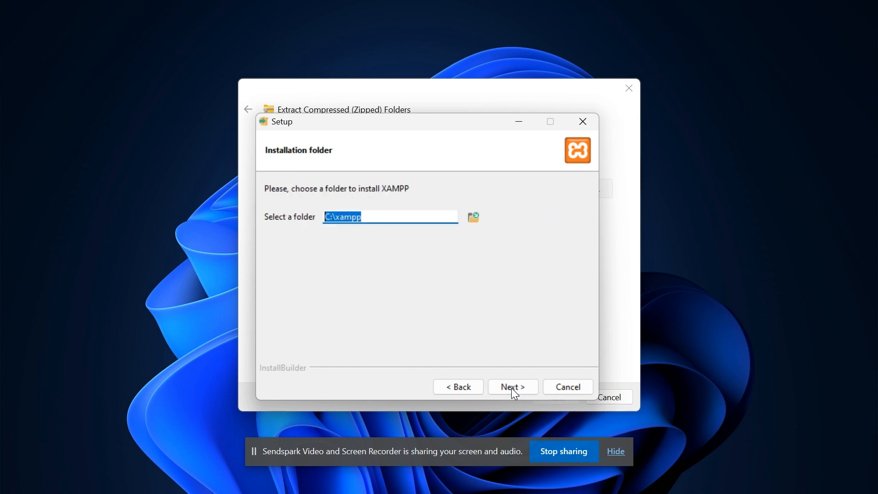
left_click(516, 393)
left_click(512, 389)
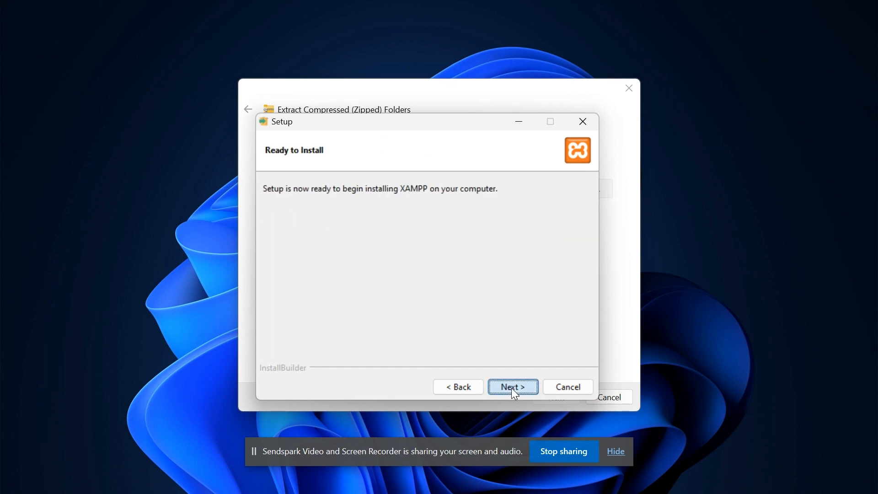
left_click(512, 388)
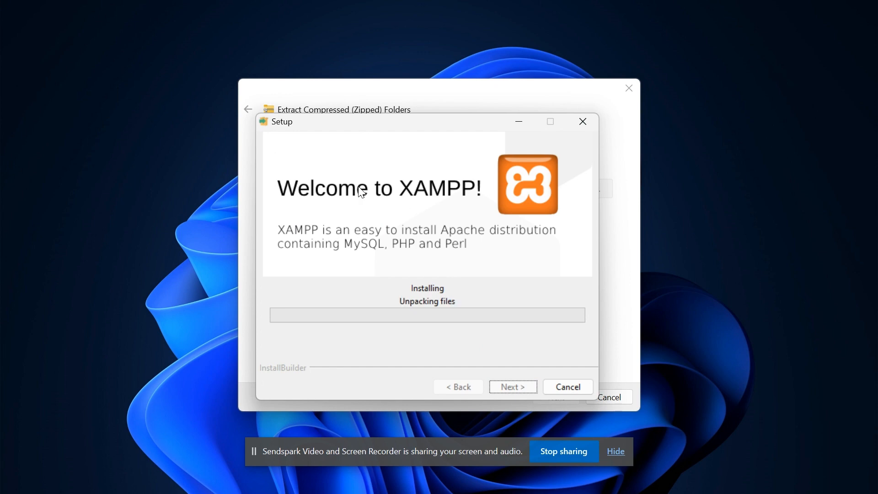
left_click_drag(404, 119, 473, 48)
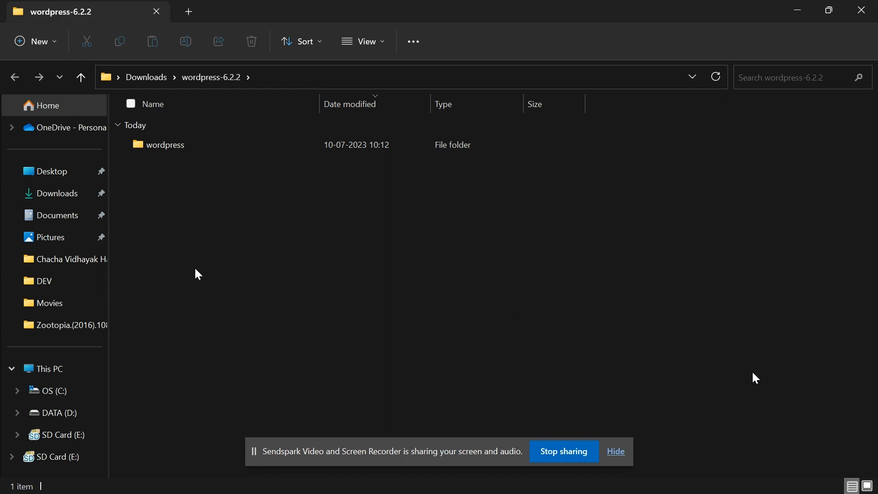
Cut the extracted wordpress folder and paste it into C:\xampp\htdocs.
left_click(173, 147)
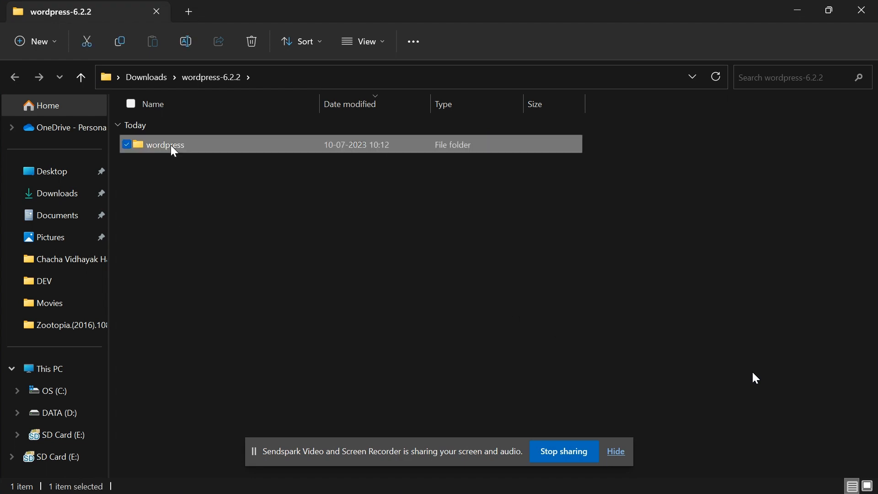
right_click(173, 147)
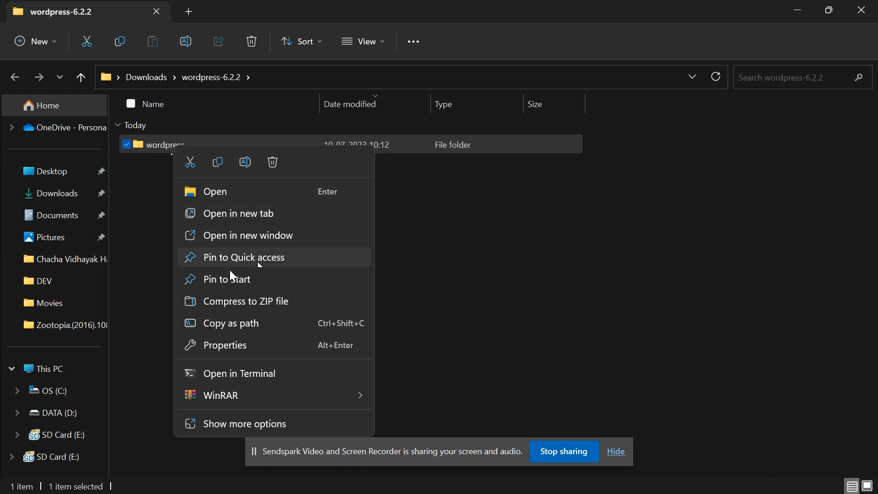
left_click(198, 166)
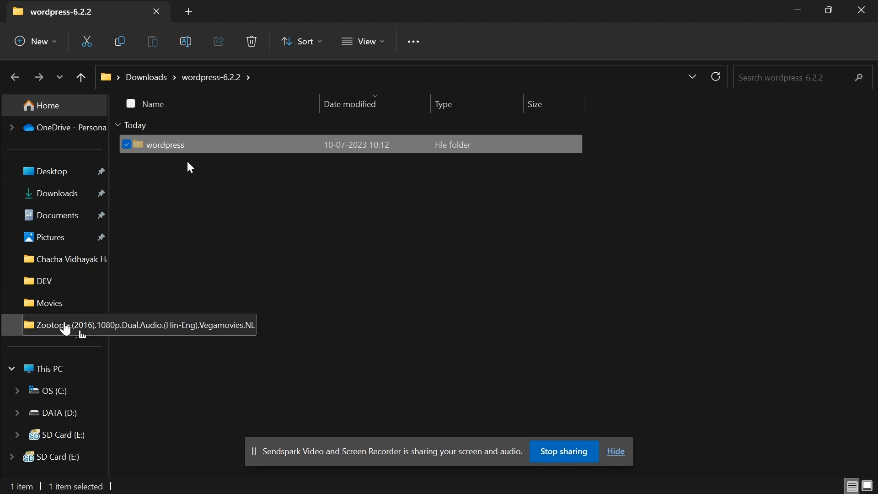
left_click(72, 385)
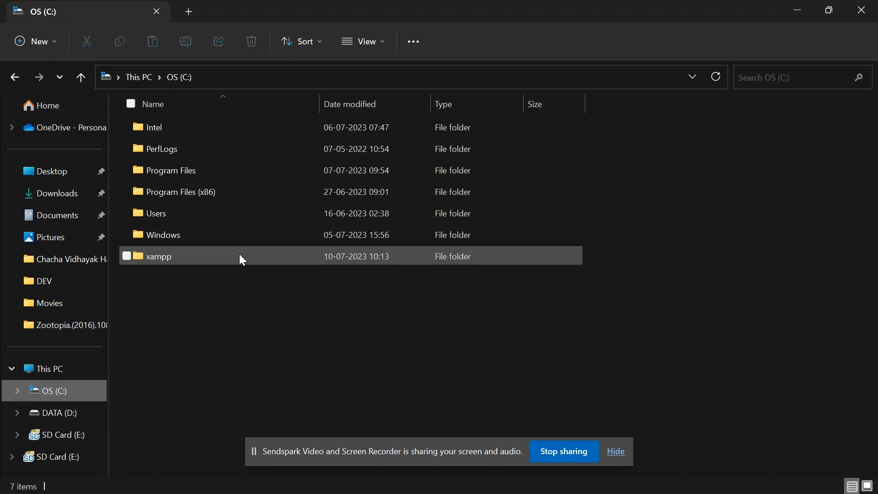
double_click(217, 255)
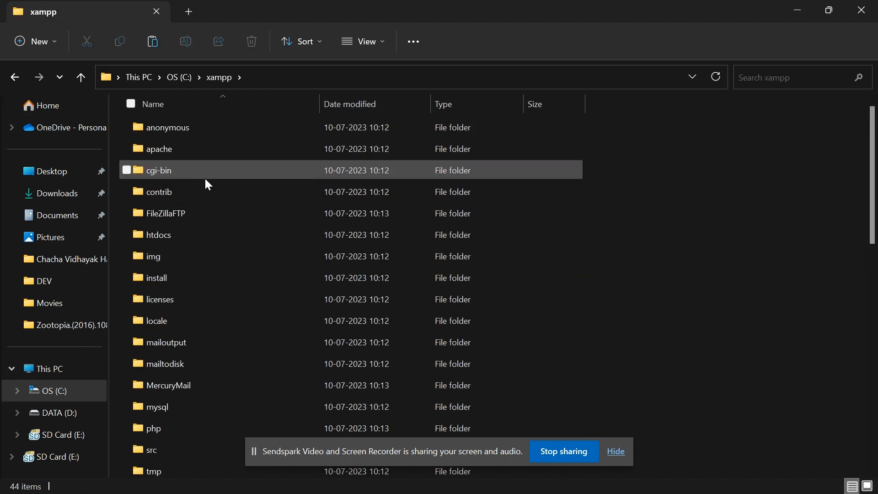
double_click(231, 235)
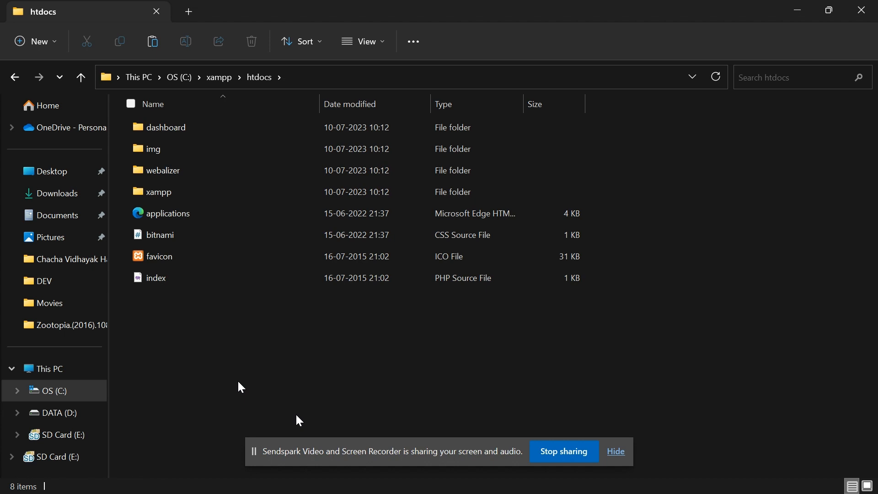
key("ctrl+v")
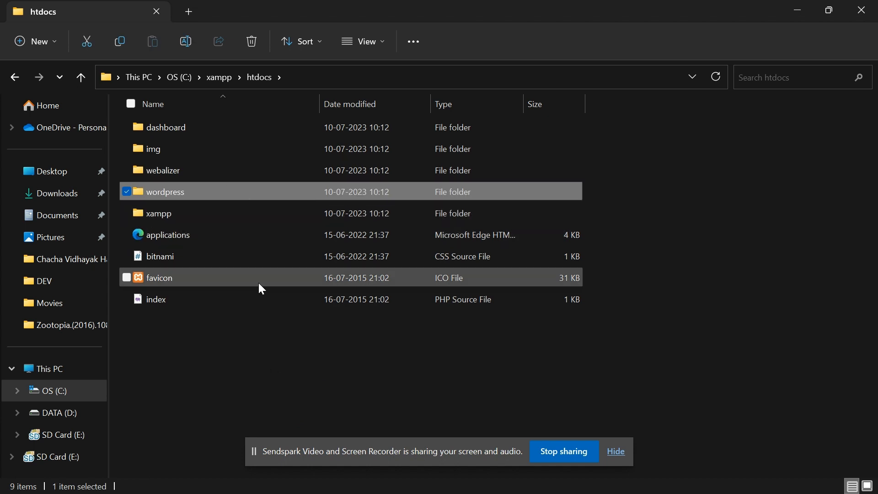
left_click(327, 317)
Load localhost/wordpress in the browser.
key("alt+Tab")
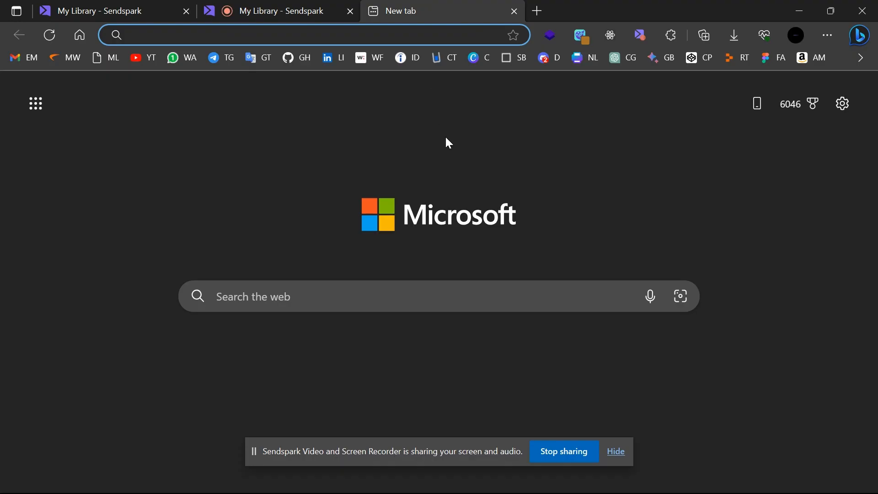
left_click(334, 42)
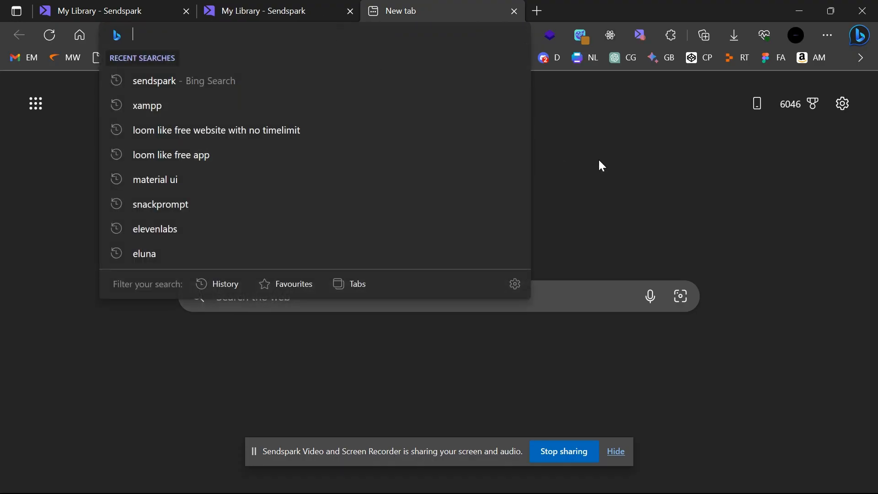
type("loca")
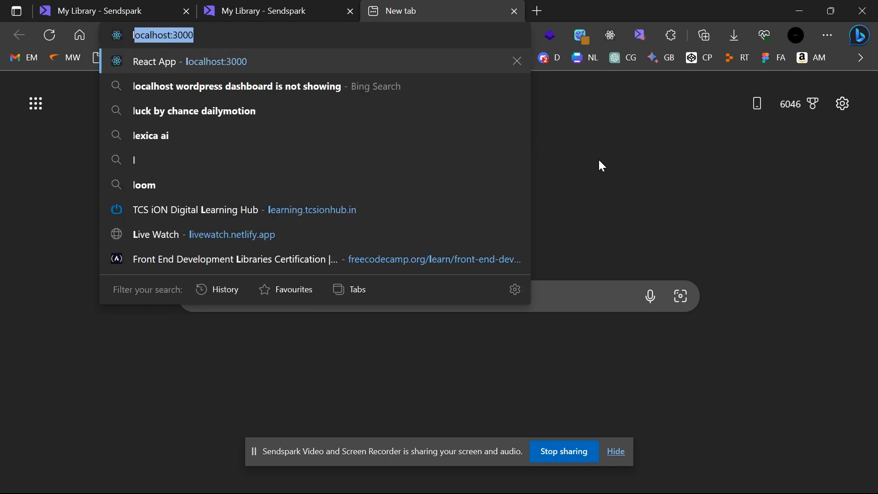
type("lhost")
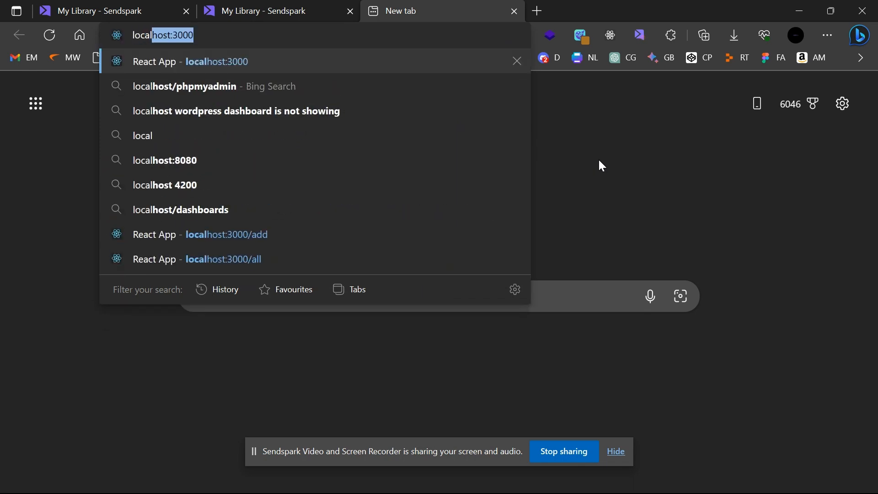
type("/")
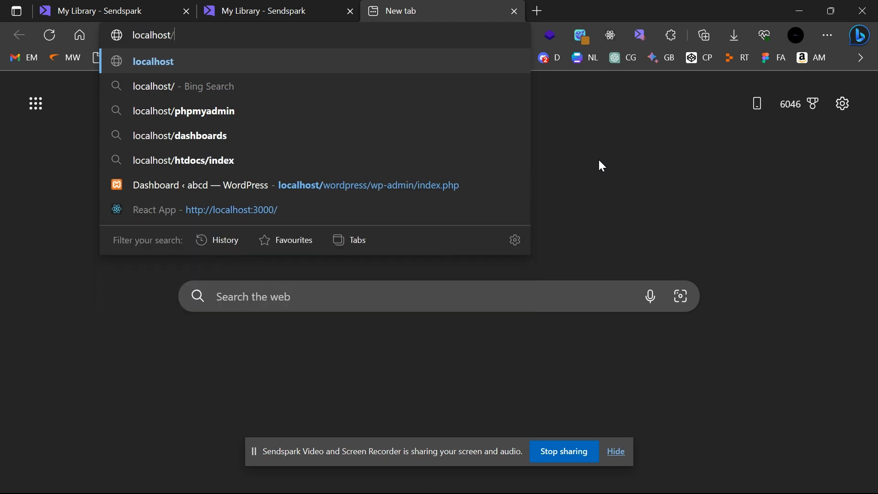
type("wordpress")
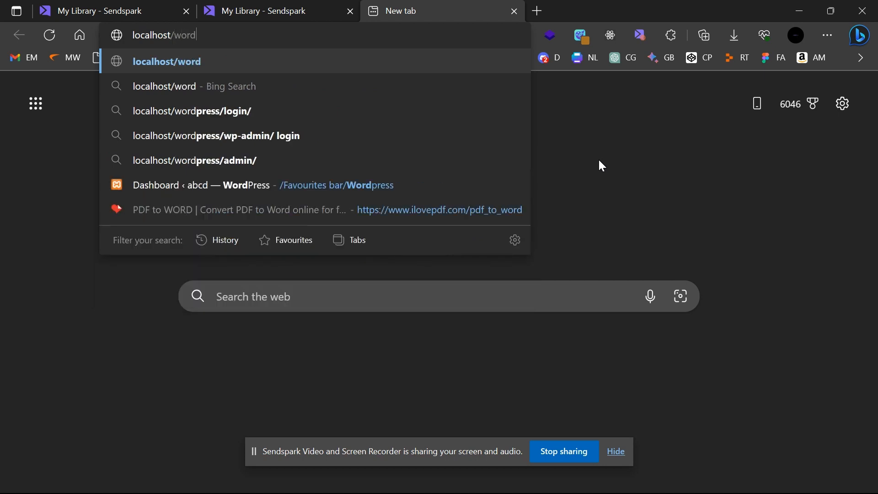
key("Return")
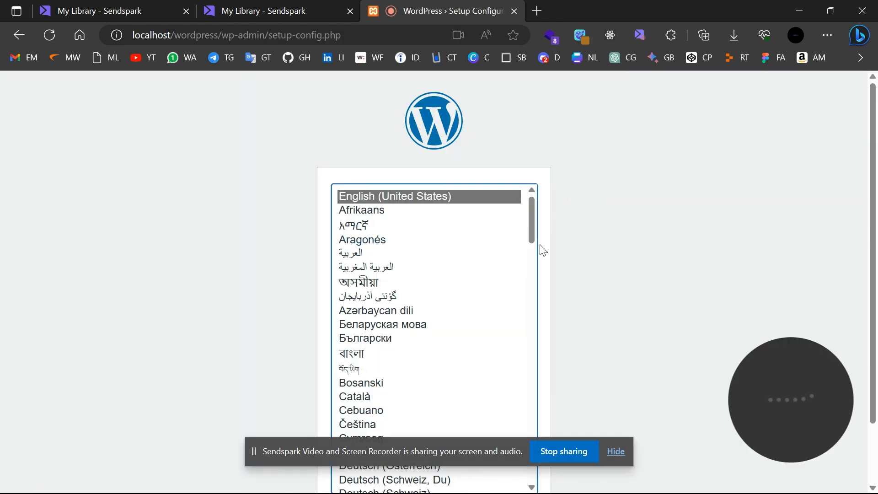
Choose English (United States) and continue to the database connection details form.
scroll(411, 239, "down", 6)
scroll(413, 240, "up", 6)
scroll(612, 296, "down", 3)
scroll(499, 421, "up", 1)
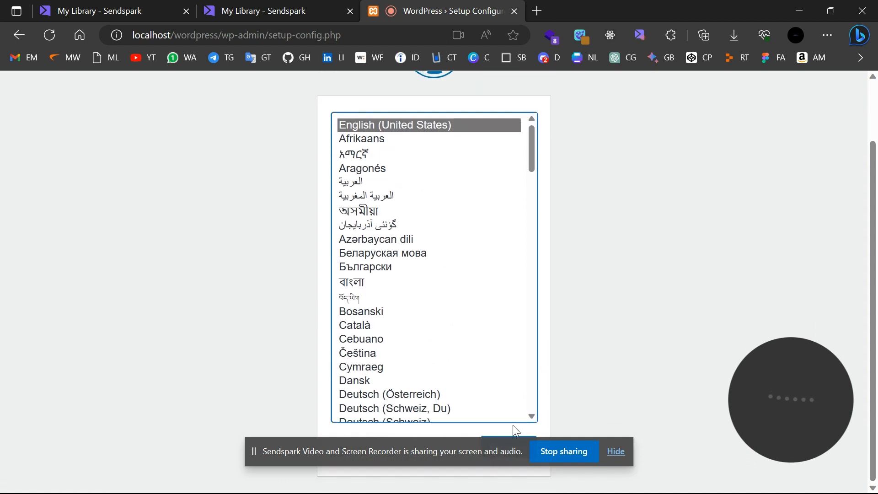
left_click(508, 459)
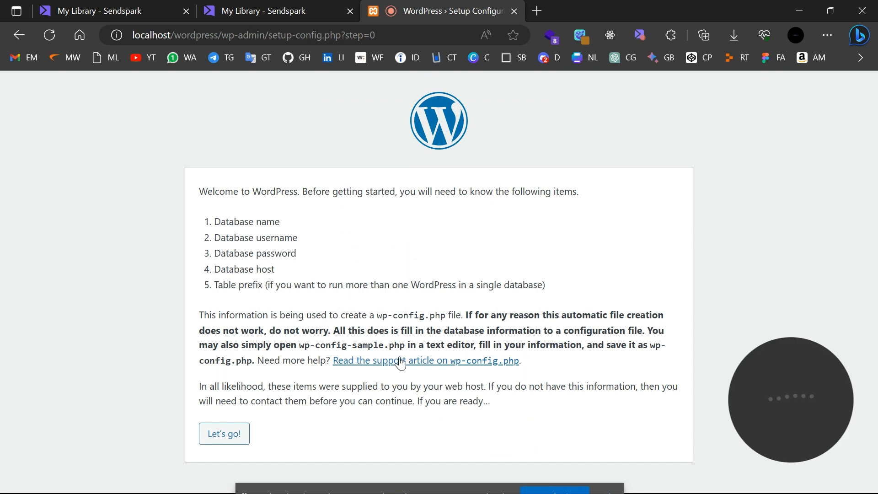
left_click(223, 434)
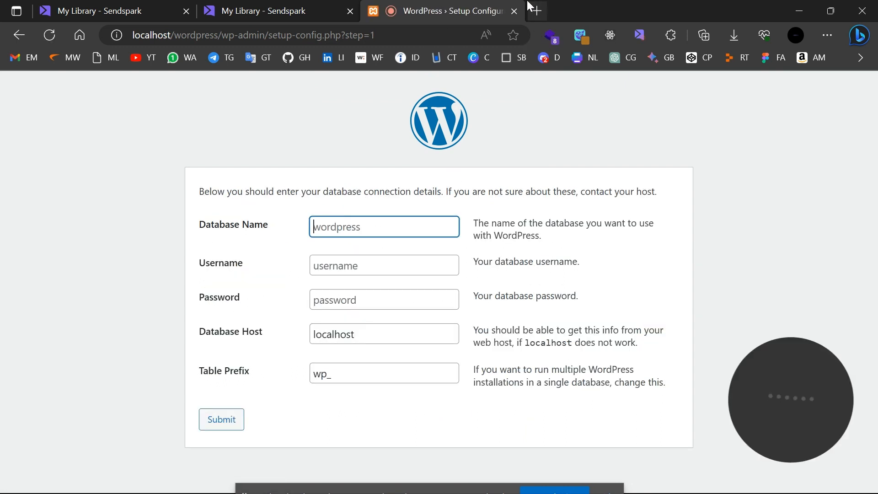
left_click(537, 9)
Create a database named portfolio in phpMyAdmin at localhost/phpmyadmin.
type("localhost")
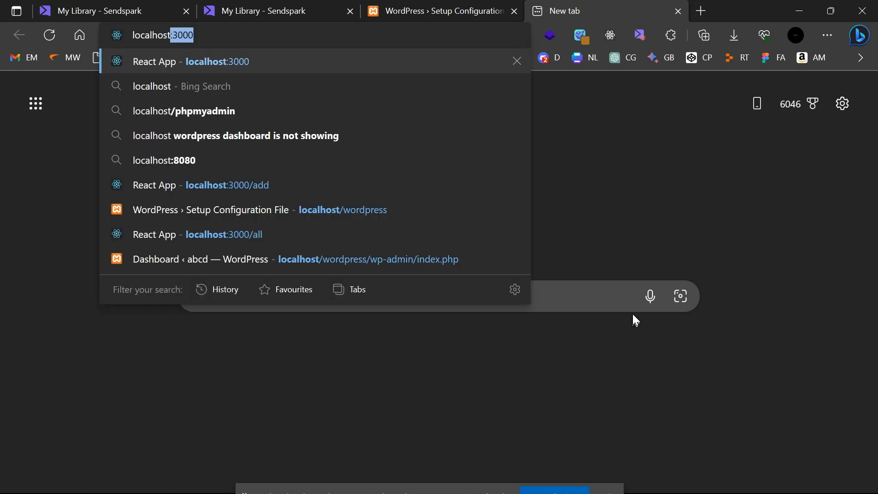
type("/php")
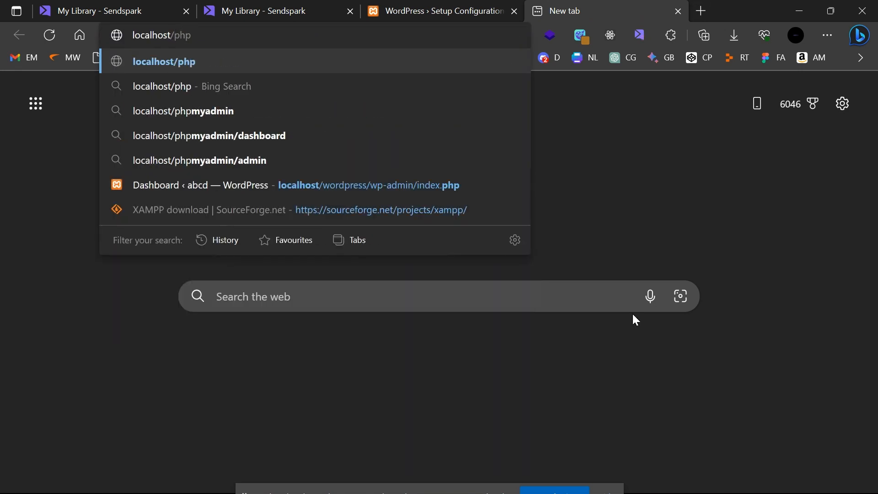
type("myadmin")
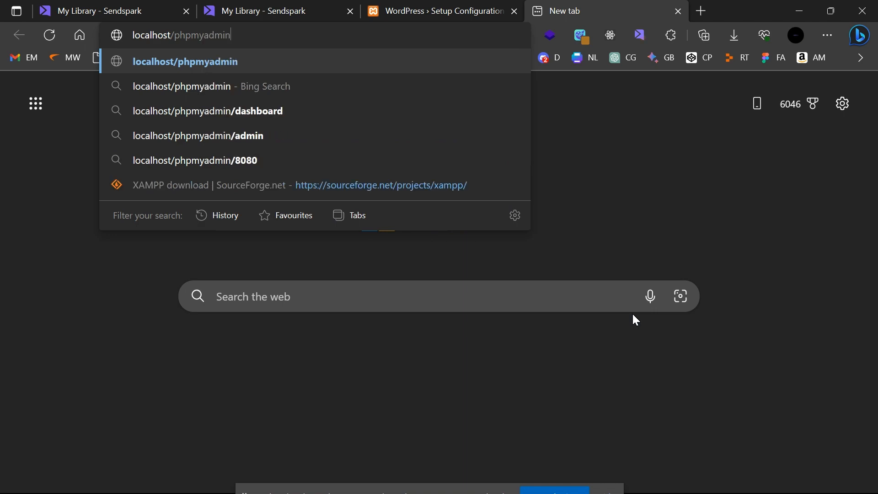
key("Return")
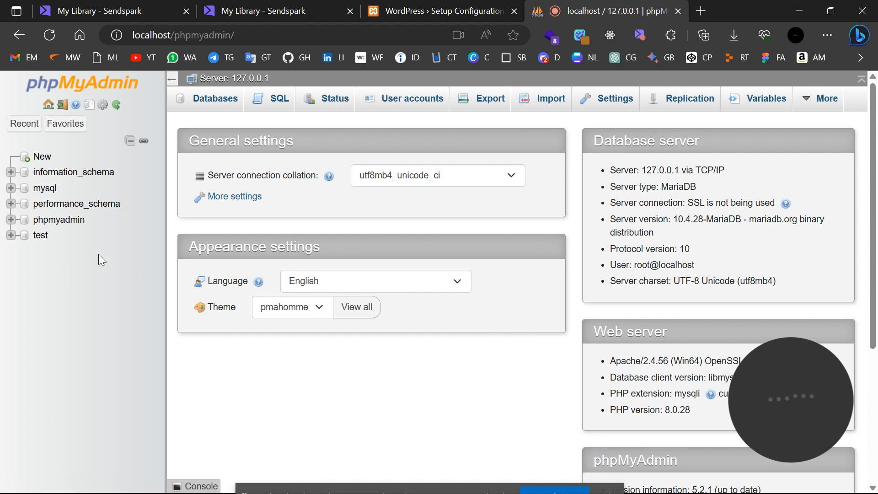
left_click(41, 158)
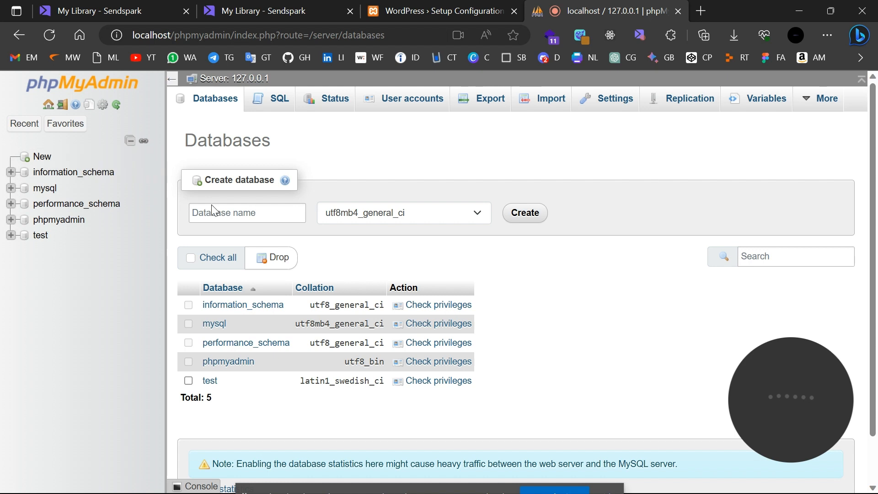
left_click(235, 216)
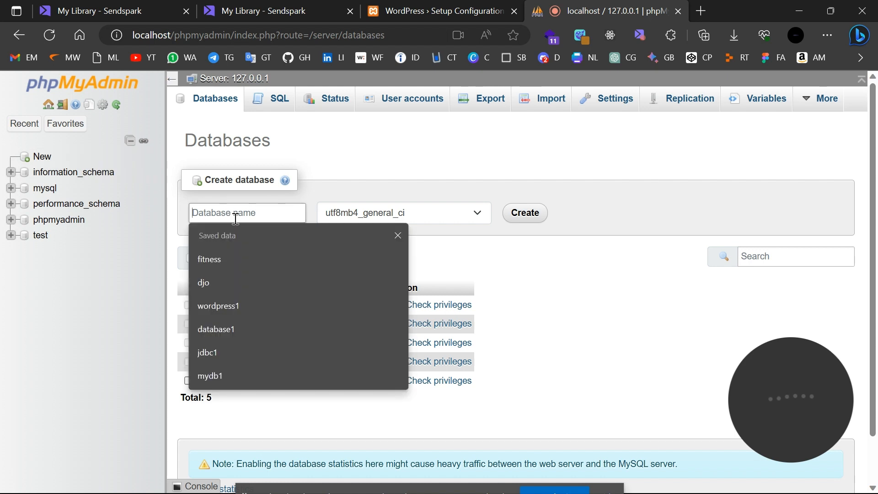
type("wordpre")
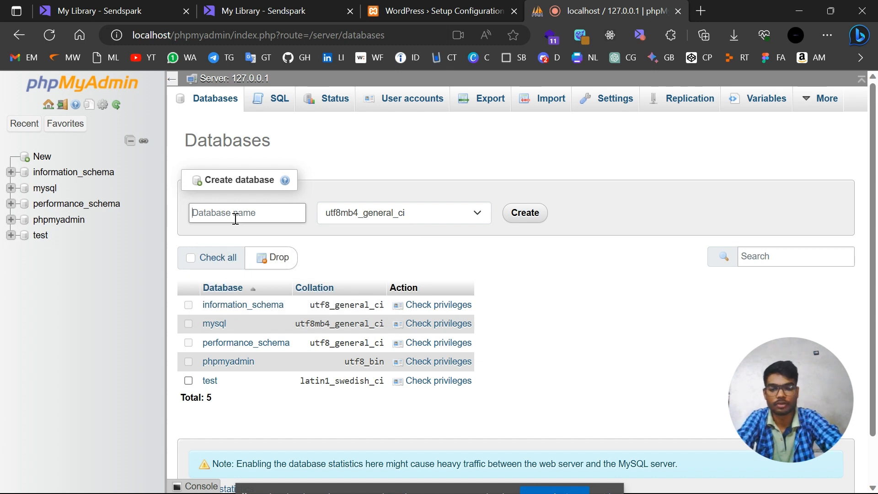
type("portfoli")
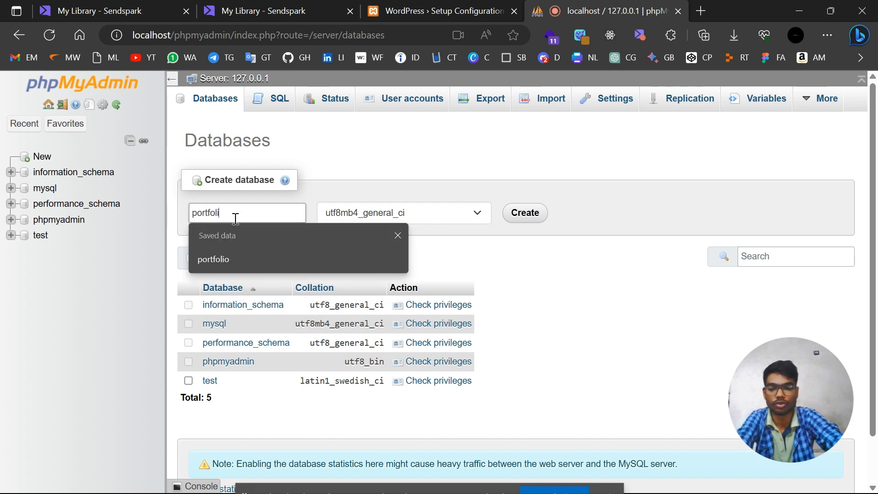
type("o")
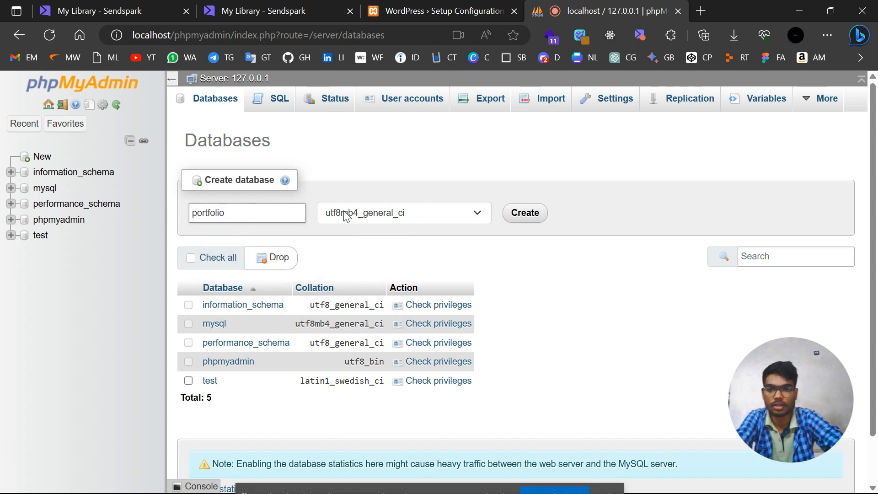
left_click(531, 219)
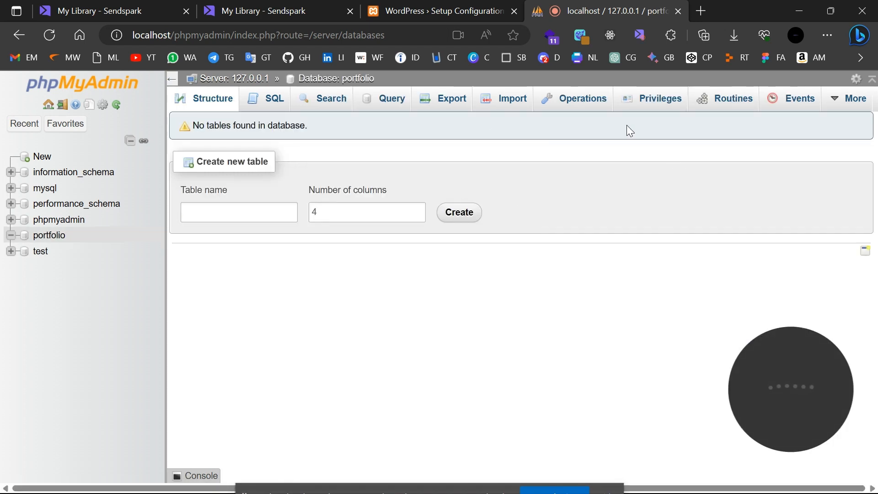
Enter database name portfolio and username root in WordPress setup, then submit.
left_click(678, 11)
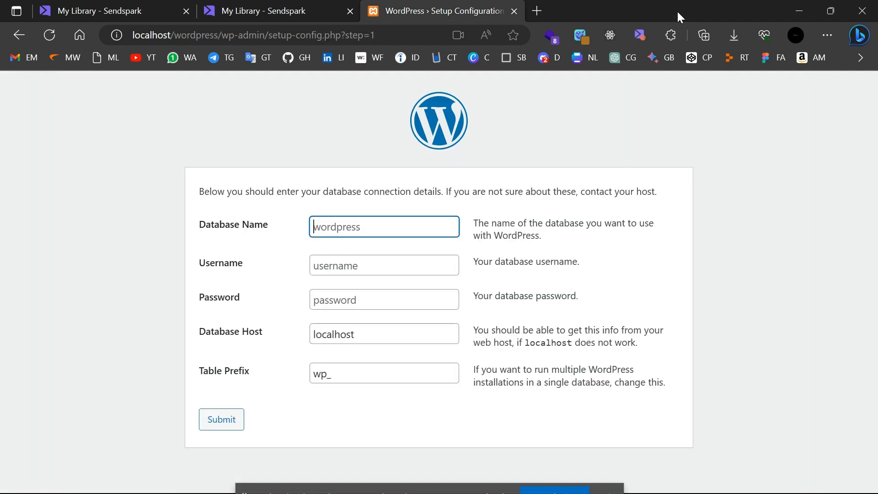
left_click(376, 220)
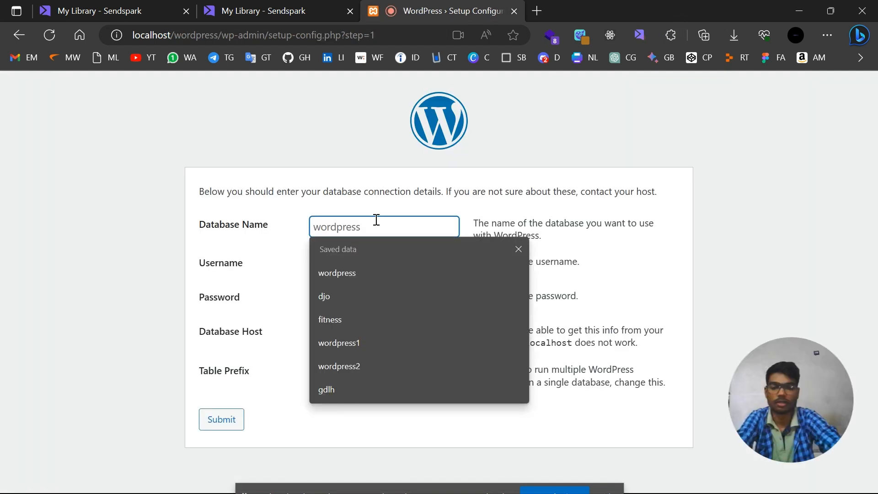
type("por")
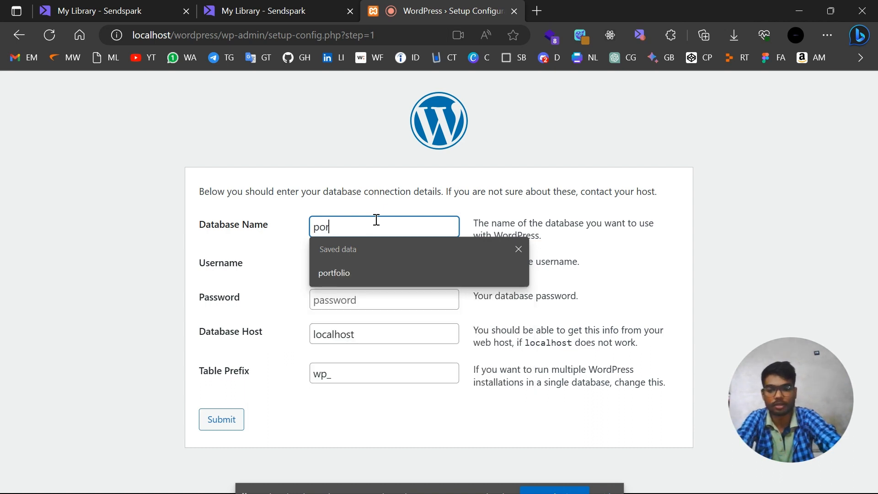
type("tfolio")
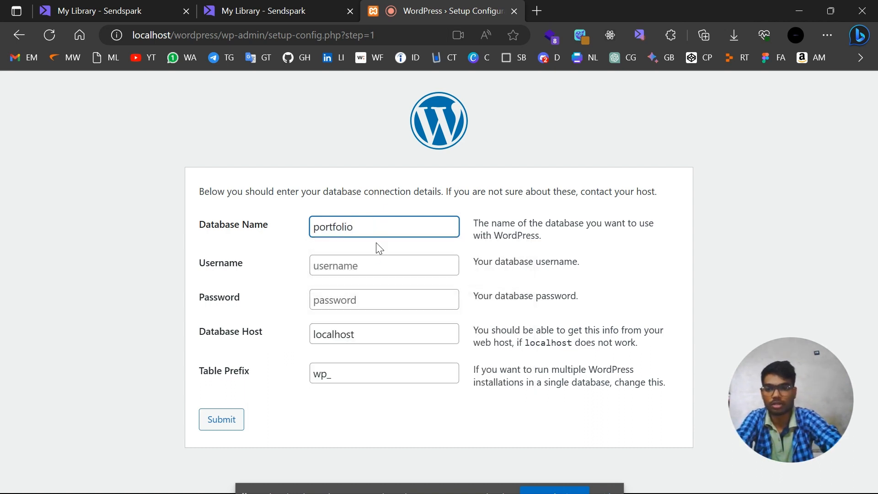
left_click(379, 270)
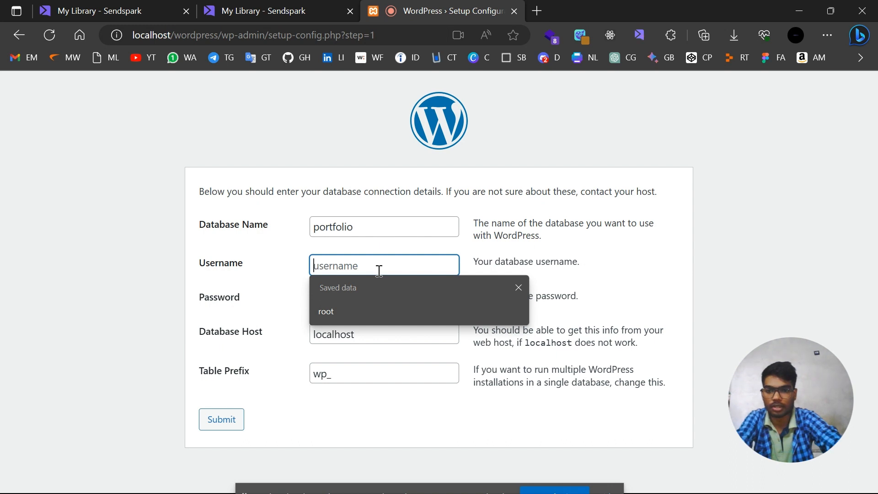
left_click(375, 314)
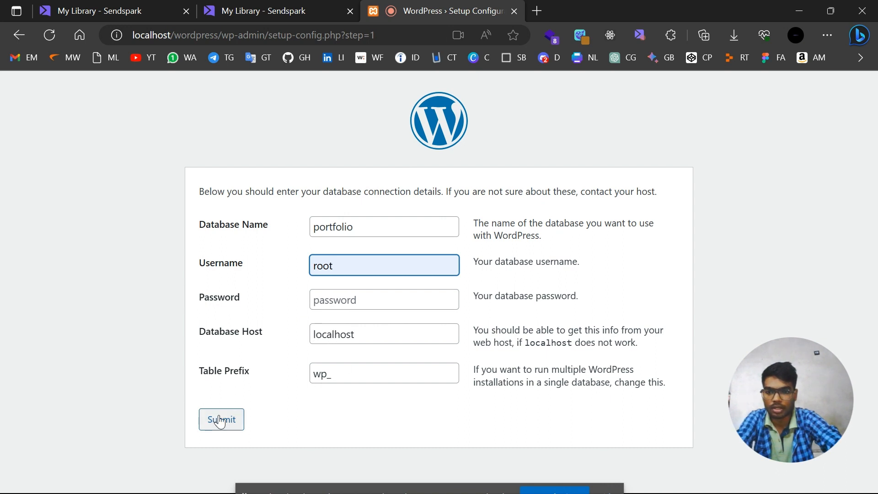
left_click(220, 420)
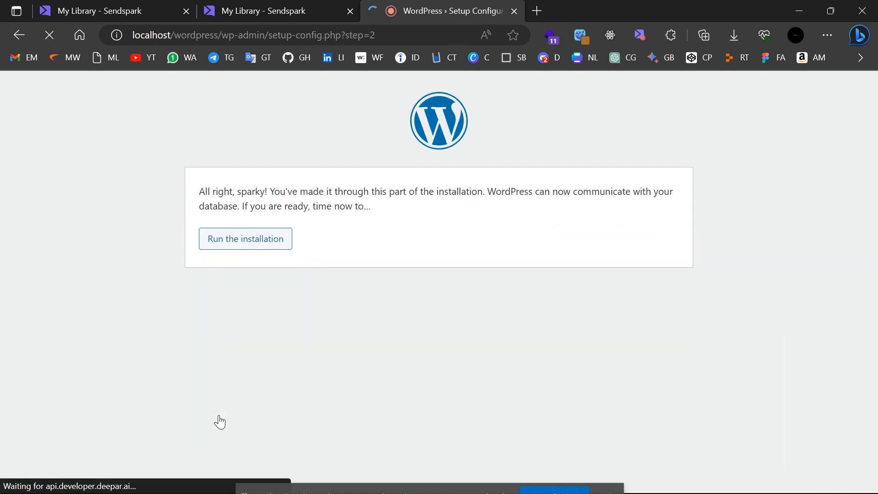
Enter 'Portfolio Dev' as the site title and fill the admin username from saved entries.
left_click(273, 242)
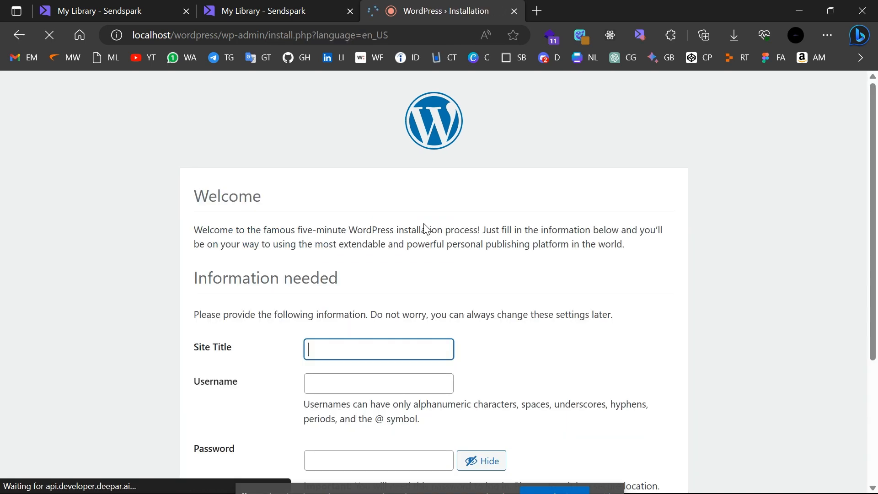
scroll(339, 318, "down", 5)
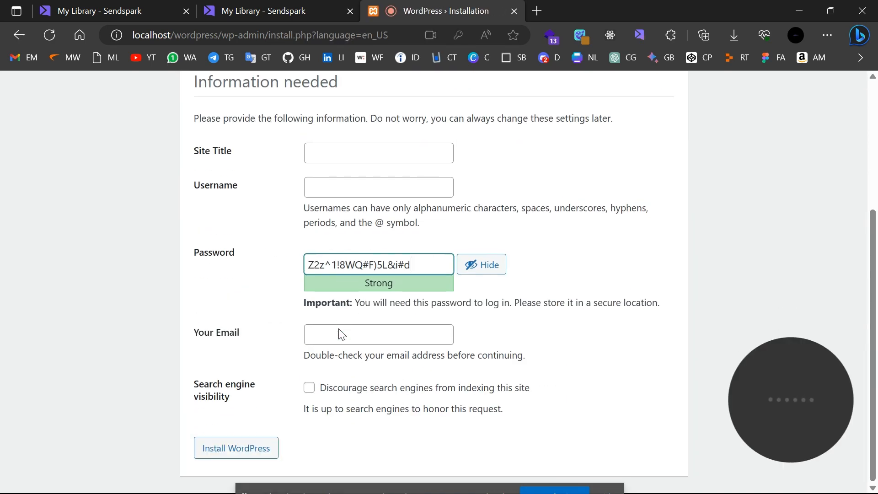
left_click(384, 150)
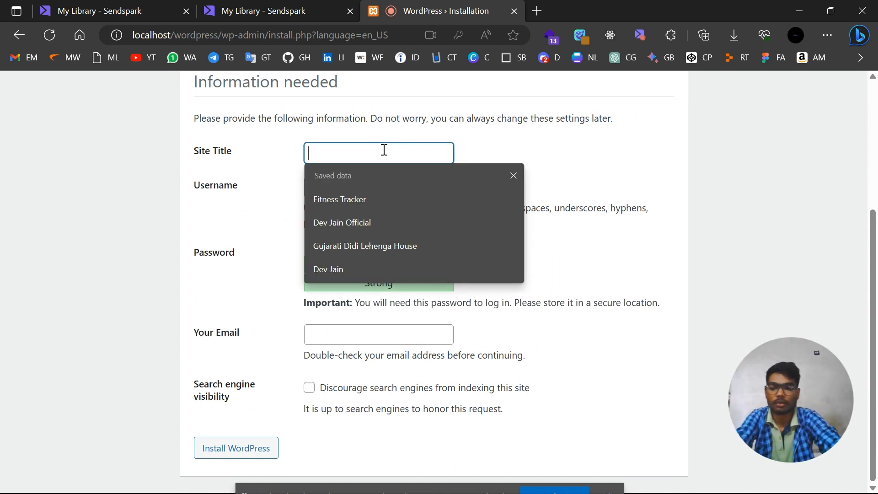
type("PO")
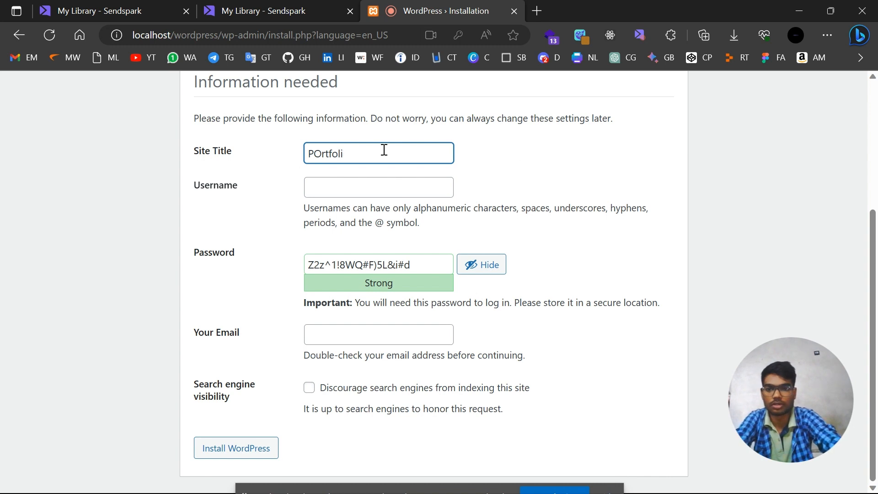
type("rtfol")
key("BackSpace")
key("BackSpace")
key("BackSpace")
key("BackSpace")
key("BackSpace")
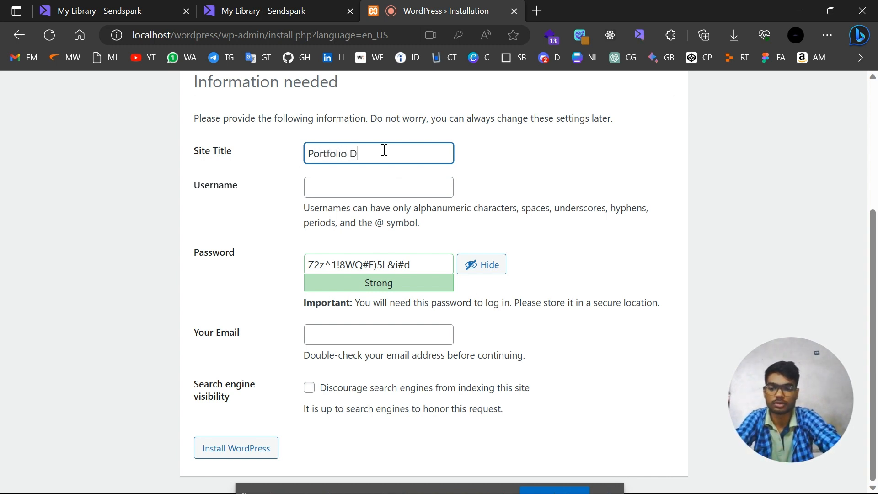
left_click(369, 187)
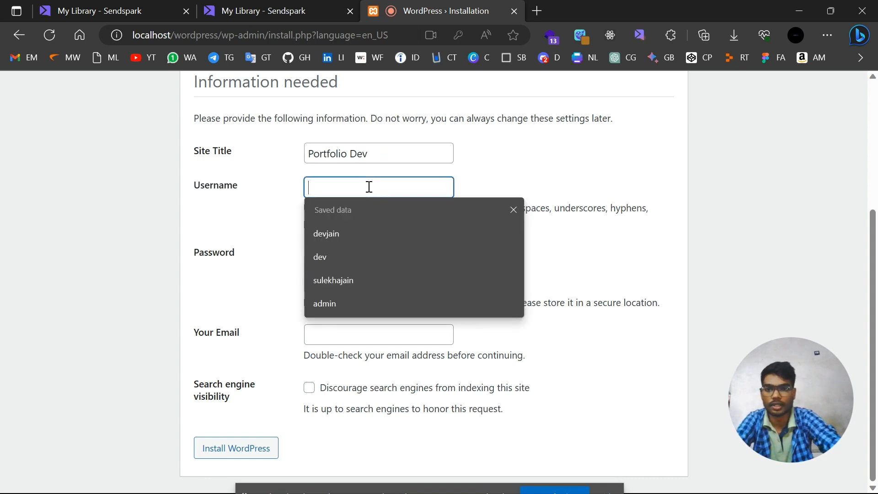
left_click(348, 234)
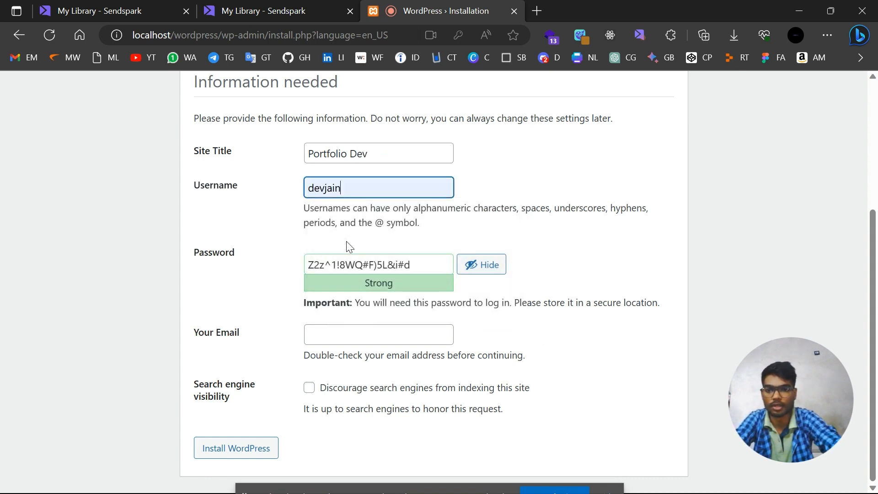
Replace the generated password with a short weak one and confirm using the weak password.
left_click(374, 260)
key("ctrl+a")
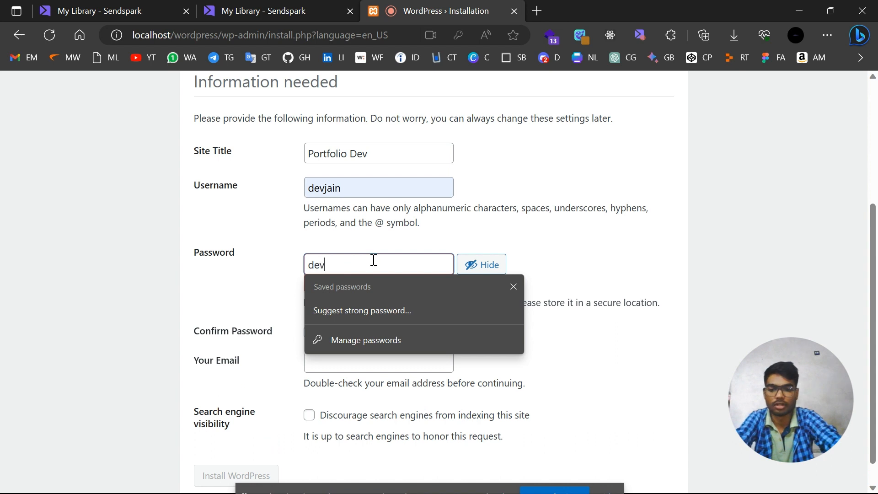
left_click(512, 189)
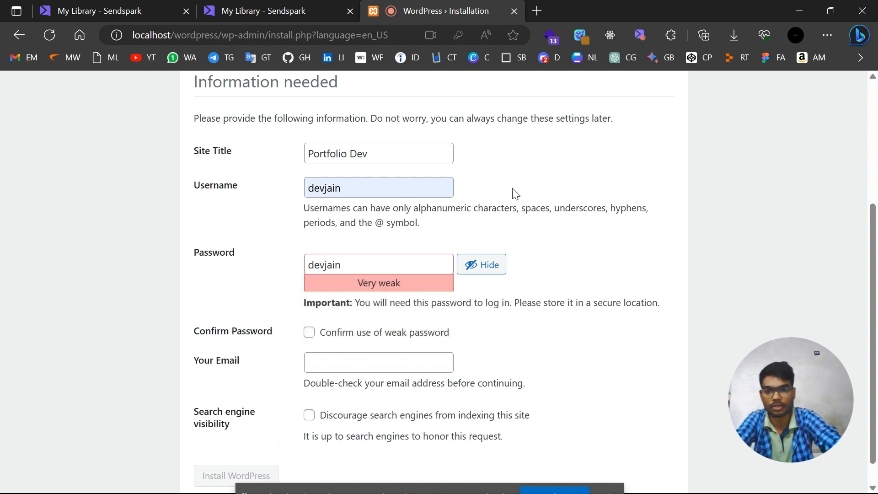
left_click(314, 335)
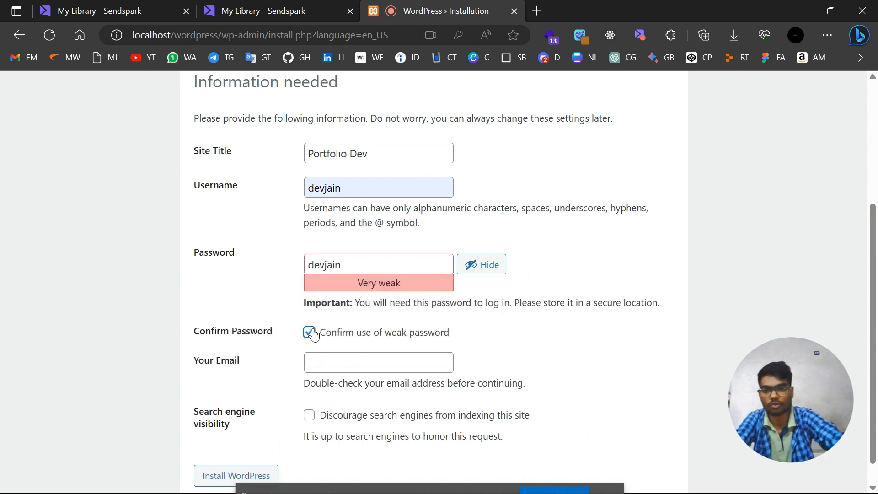
Fill the admin e-mail from saved entries and run Install WordPress.
scroll(490, 288, "down", 1)
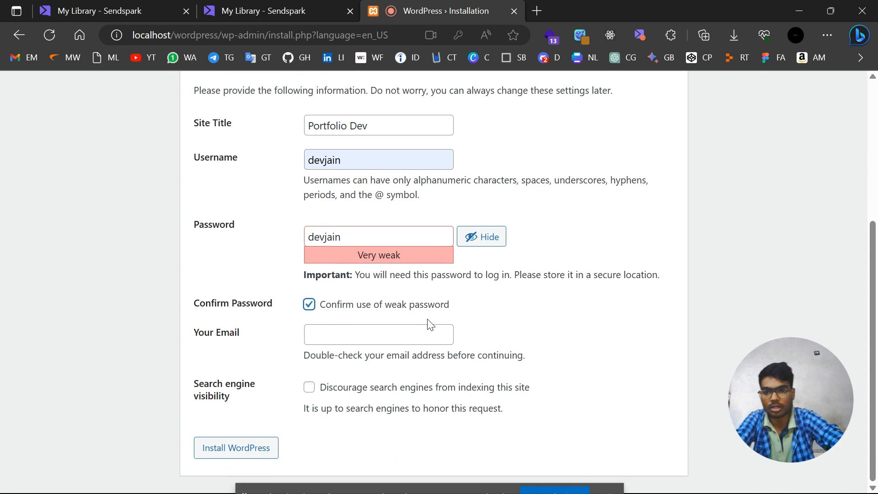
left_click(359, 339)
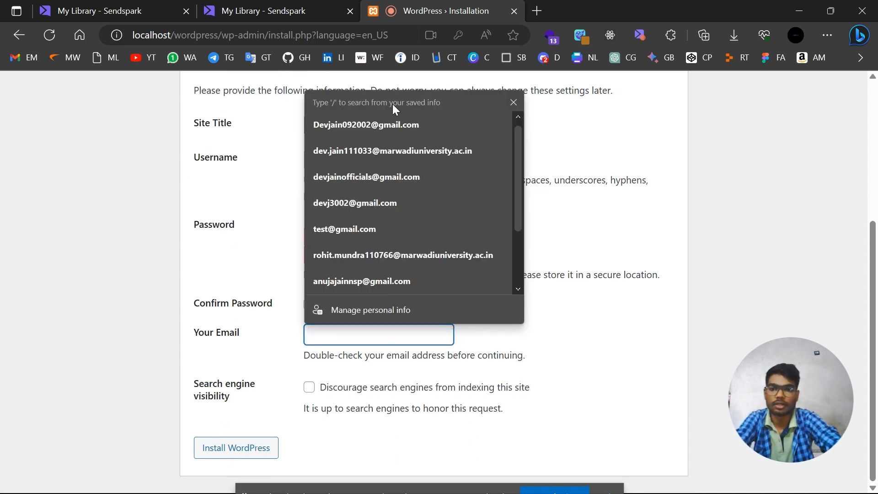
left_click(385, 209)
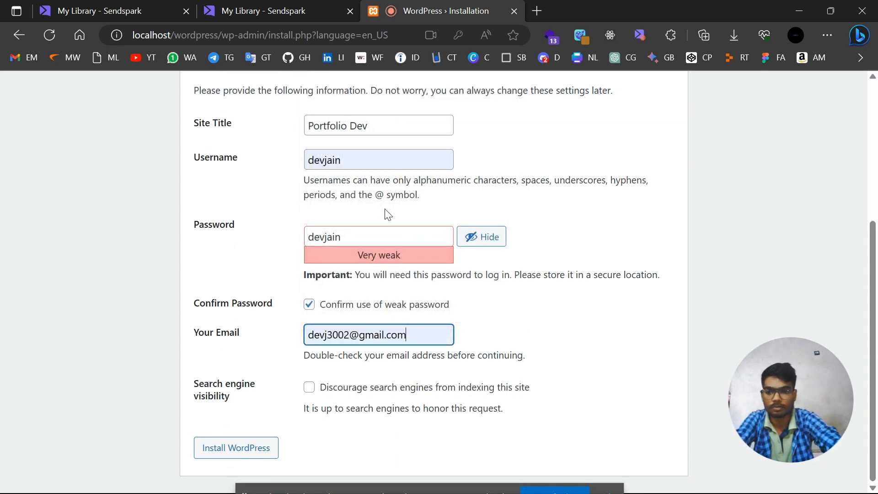
scroll(498, 323, "down", 1)
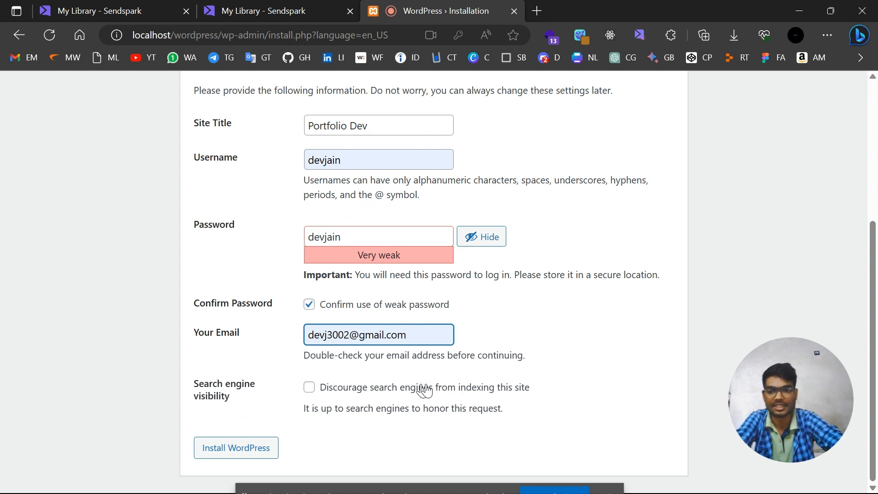
left_click(239, 455)
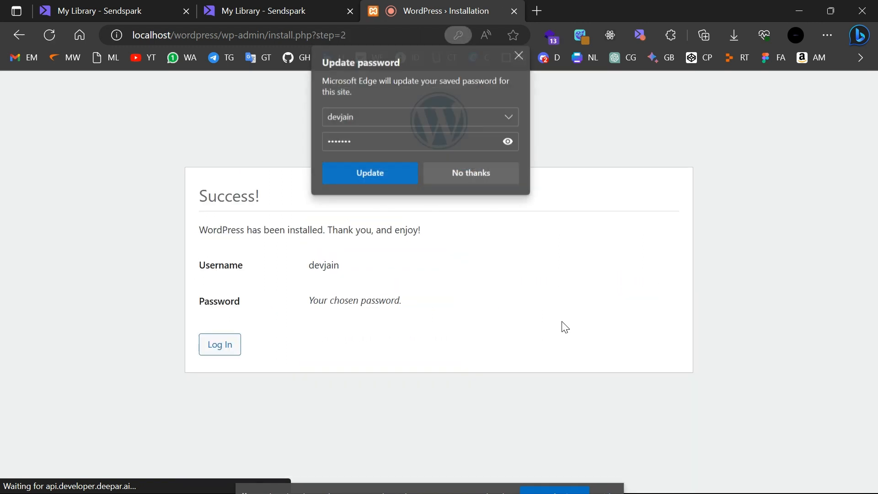
Update the saved site password in Edge and log in with the autofilled credentials.
left_click(389, 179)
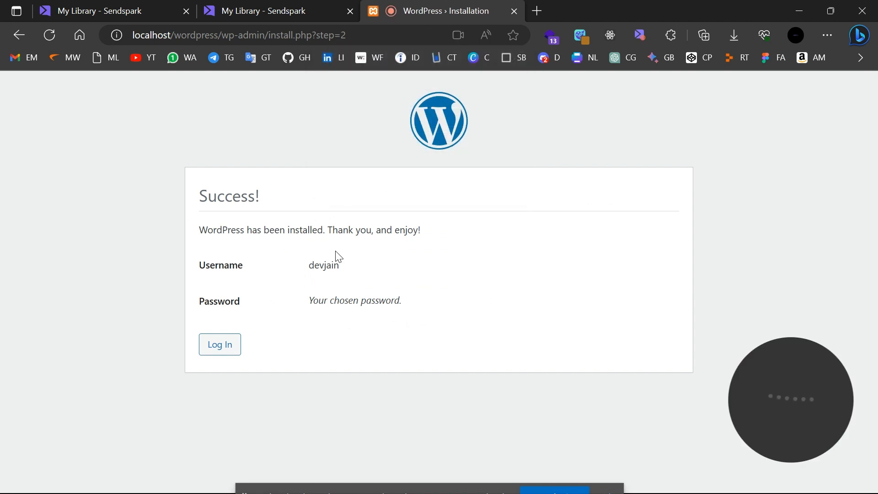
left_click(220, 349)
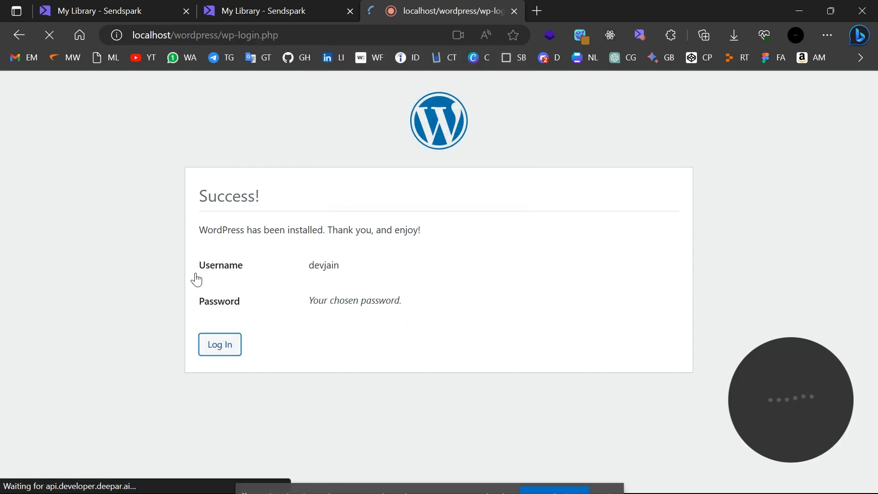
left_click(512, 331)
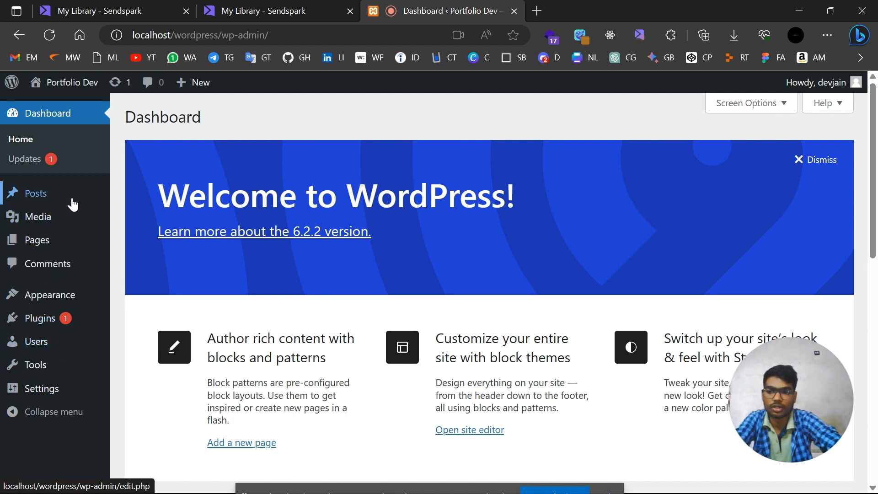
mouse_move(83, 200)
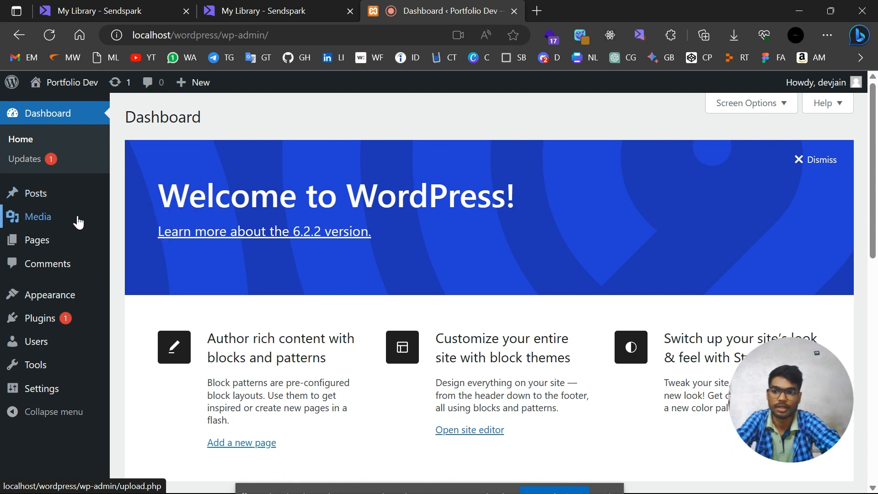
mouse_move(79, 222)
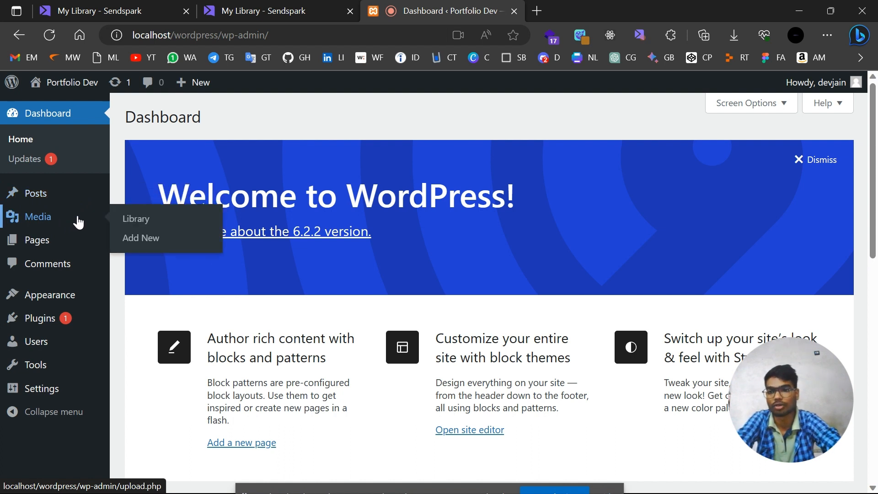
mouse_move(44, 246)
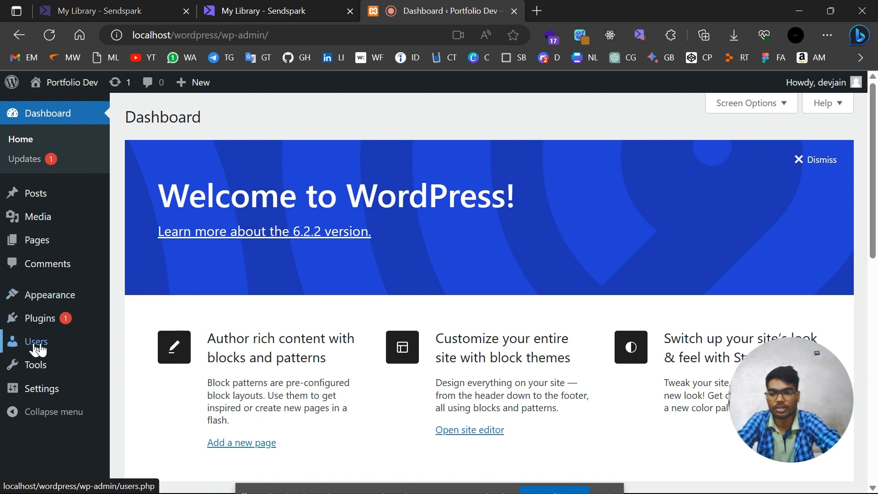
mouse_move(72, 350)
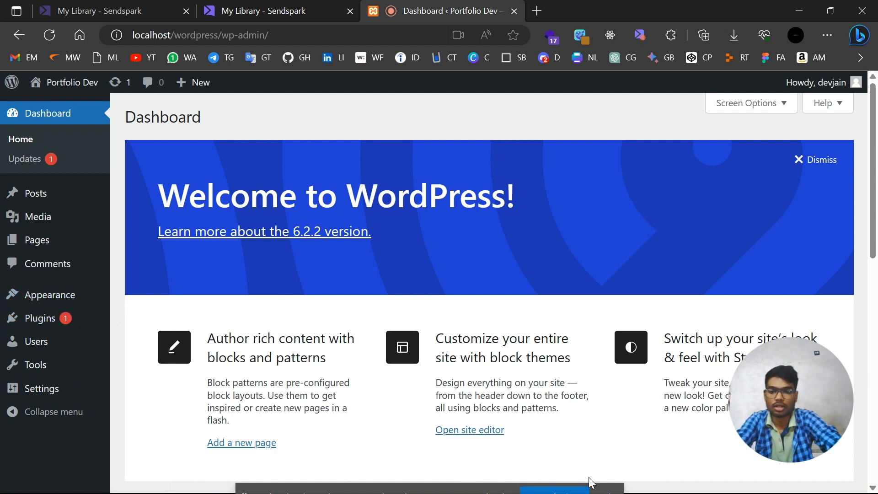
mouse_move(604, 493)
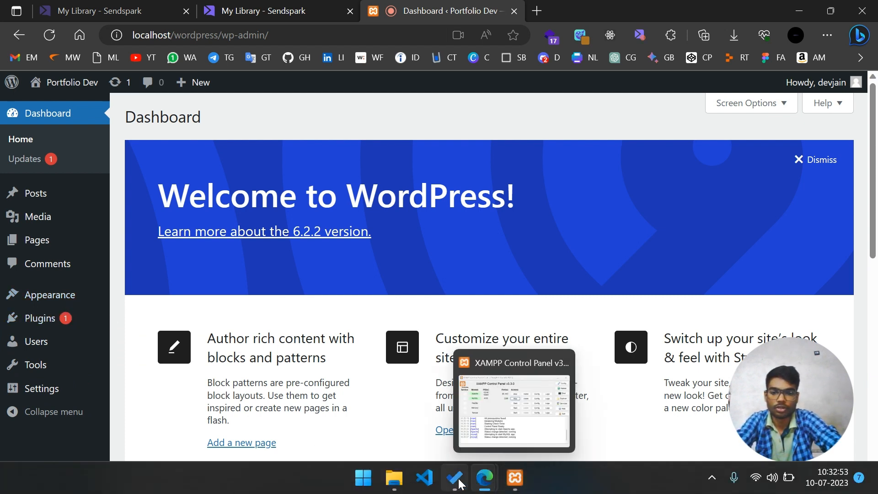
In the Wordpress list, tick off the tasks from Install WordPress and Install xampp through Username root and Password.
mouse_move(454, 482)
left_click(465, 382)
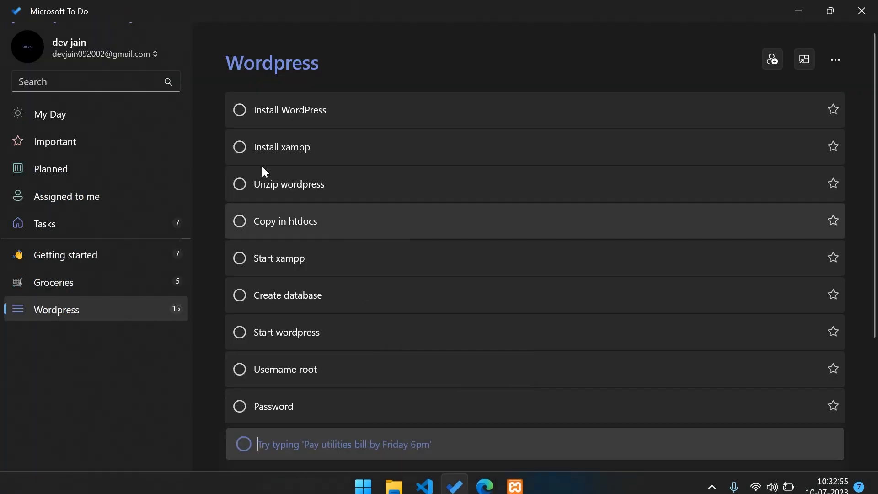
left_click(236, 115)
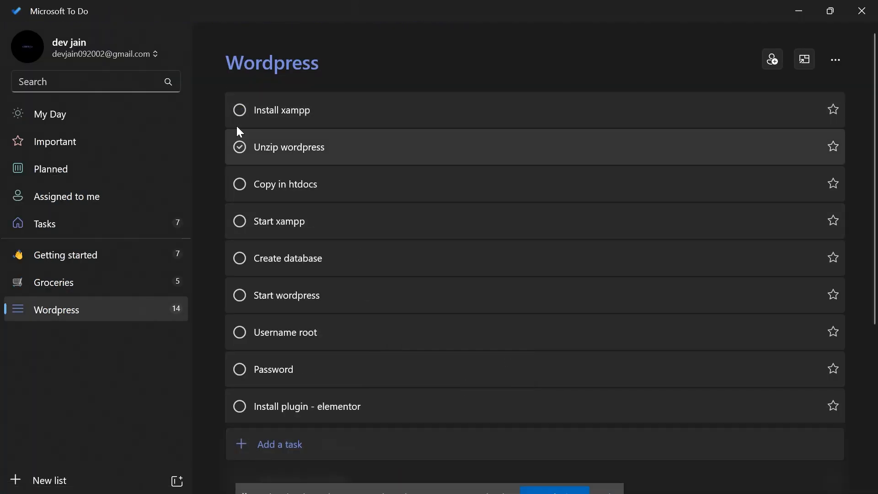
left_click(236, 111)
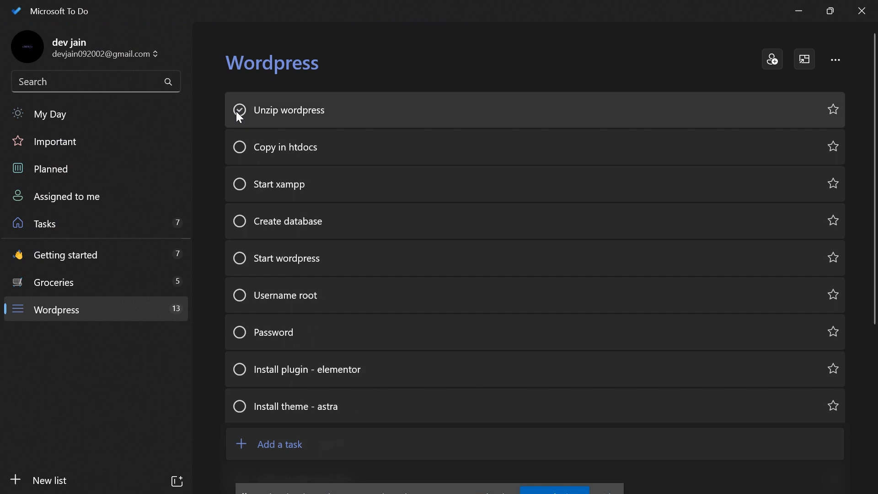
left_click(237, 111)
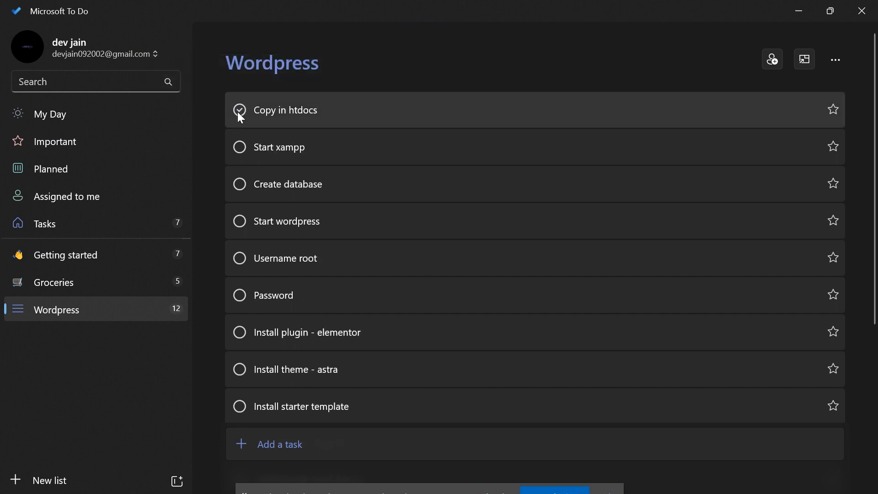
left_click(238, 113)
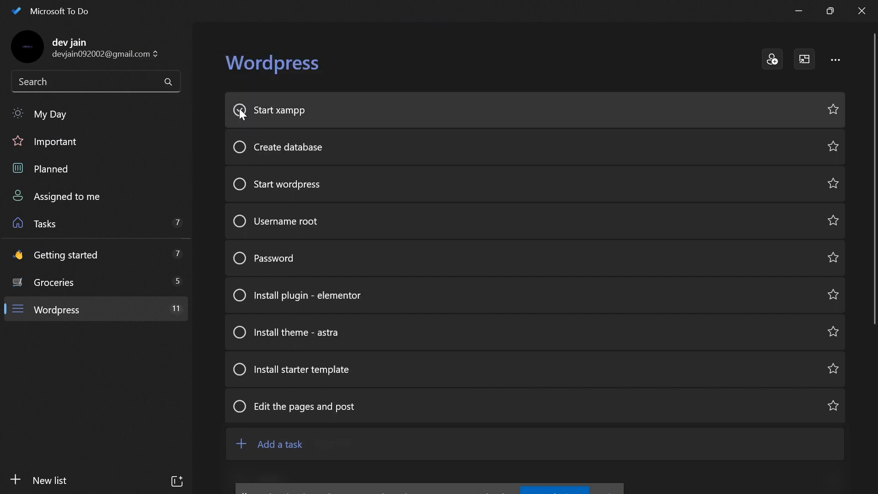
left_click(240, 111)
left_click(243, 114)
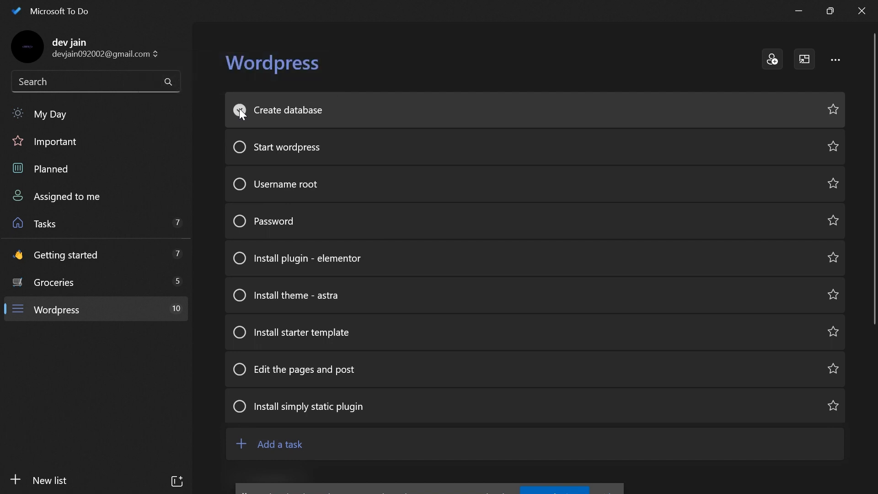
left_click(240, 110)
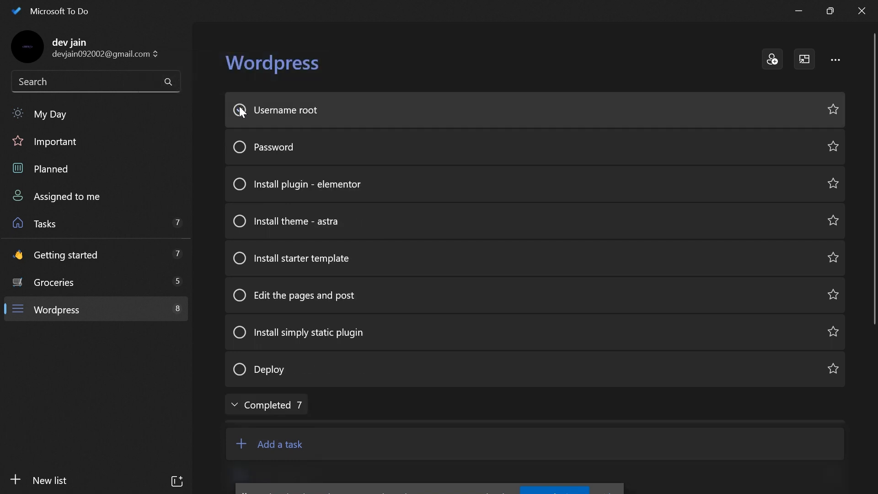
left_click(239, 110)
left_click(240, 109)
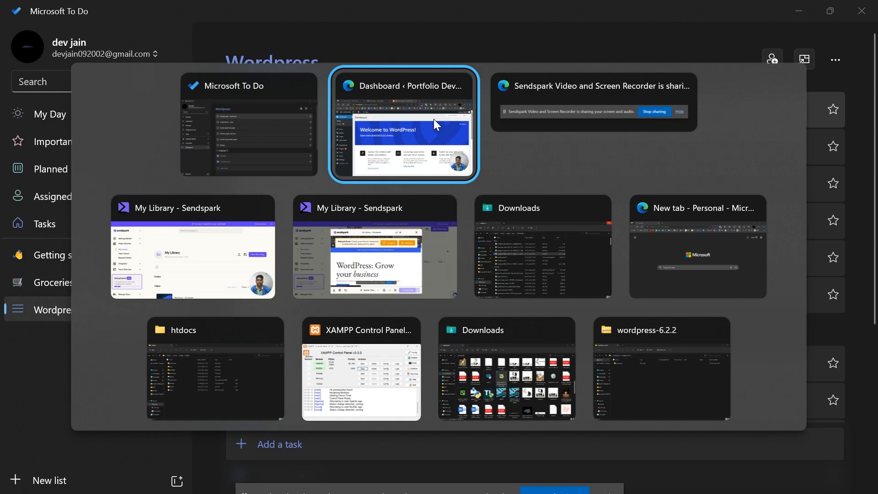
Search the installed plugins for 'elem'.
left_click(434, 119)
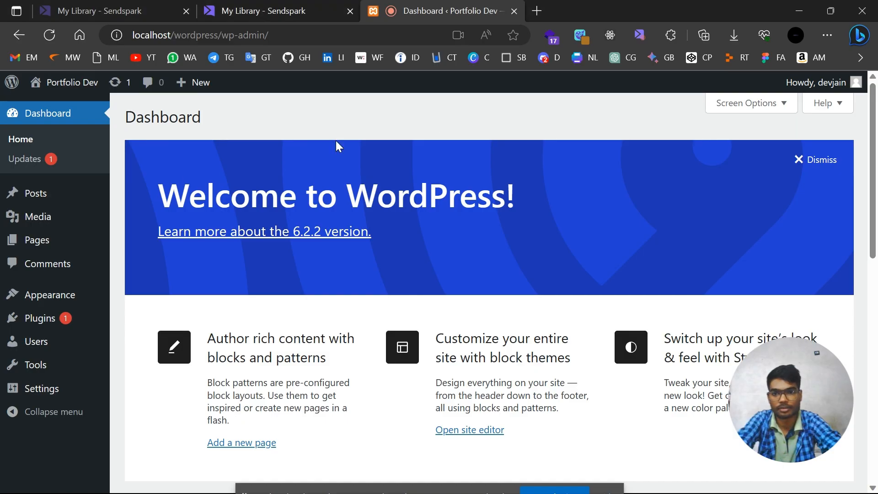
left_click(58, 319)
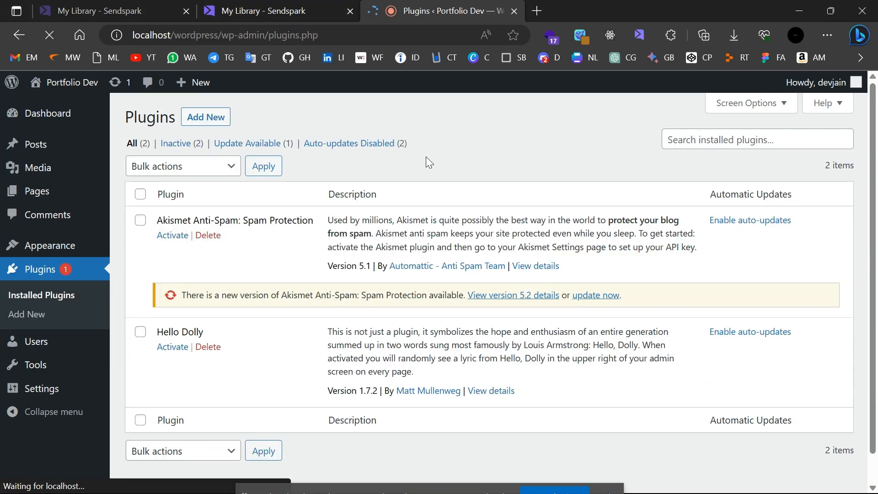
left_click(743, 136)
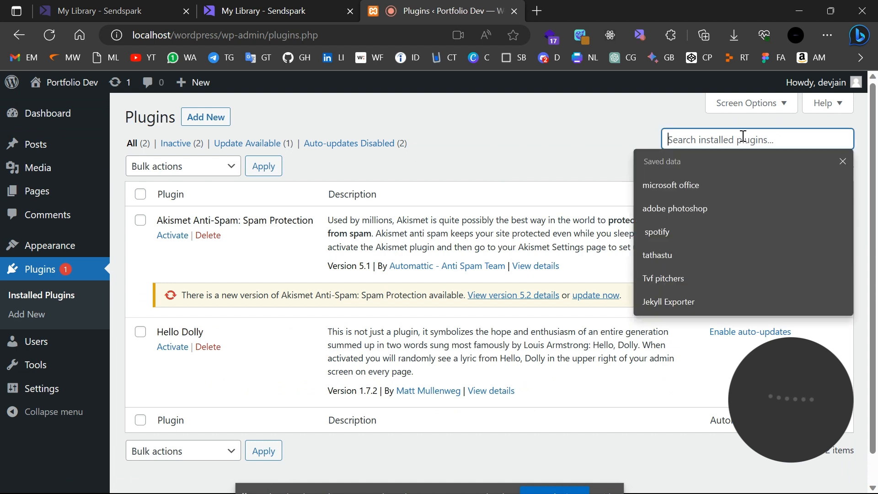
type("ele")
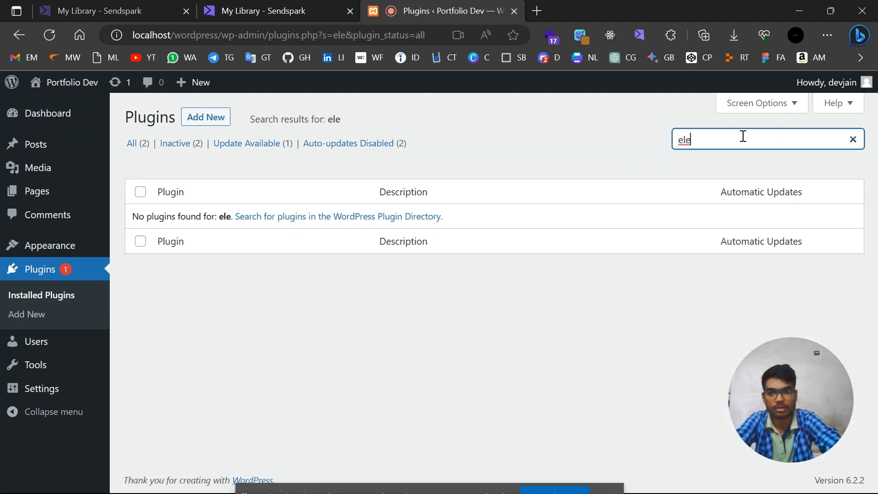
type("m")
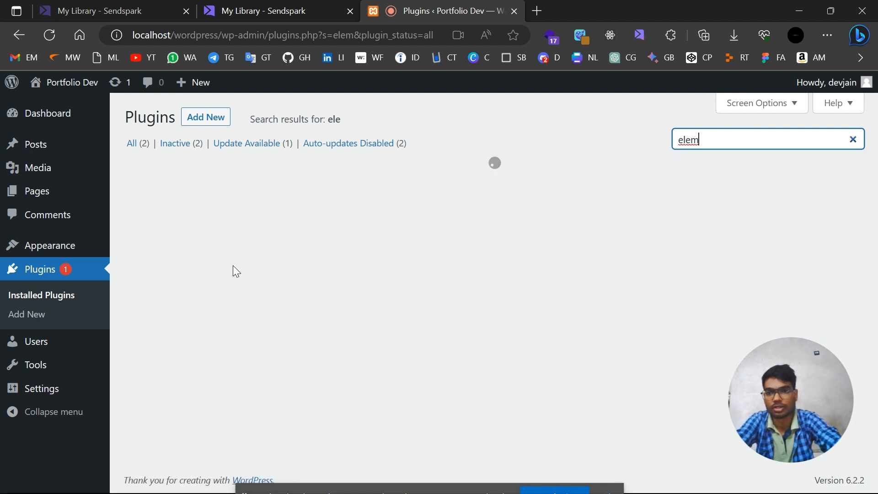
On Add Plugins, search the plugin directory for 'elementor'.
left_click(207, 121)
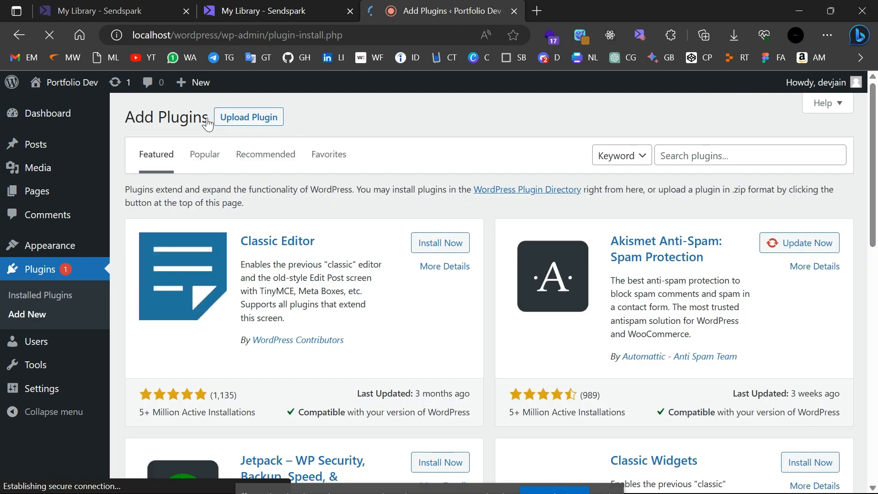
left_click(763, 152)
type("ele")
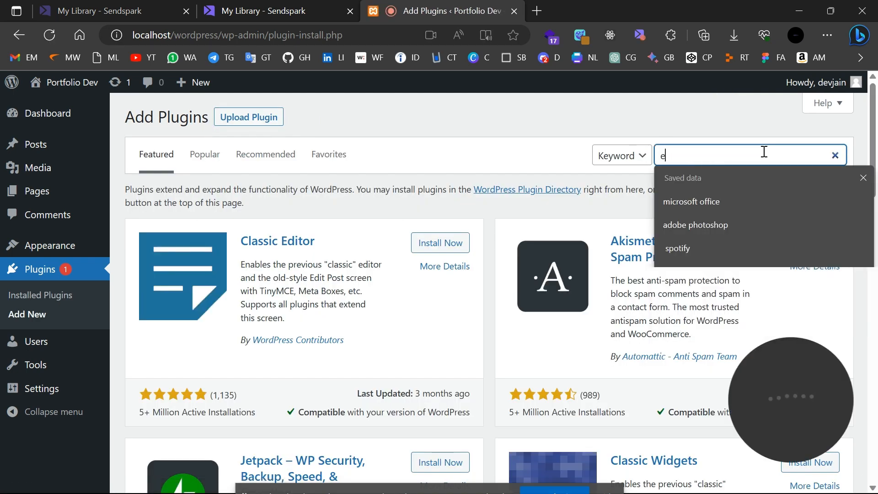
type("mentor")
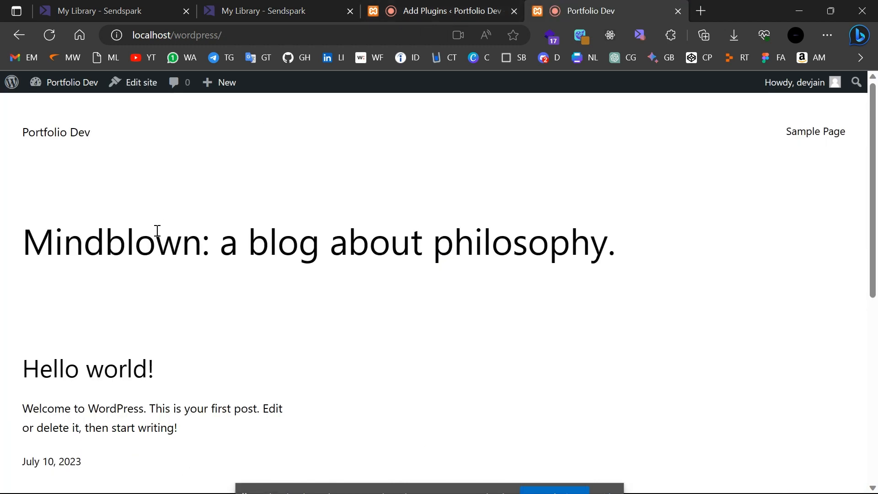
Activate the installed Elementor plugin from the plugin search results.
scroll(151, 370, "down", 8)
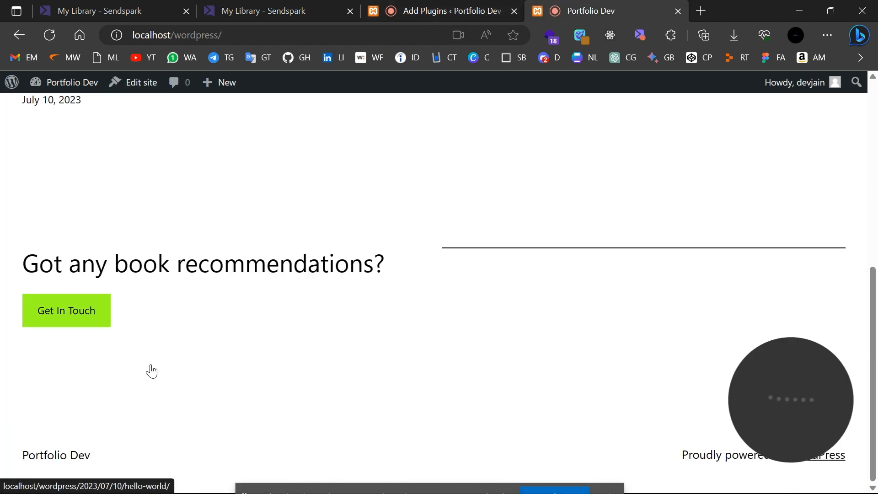
scroll(137, 365, "up", 8)
scroll(211, 234, "down", 8)
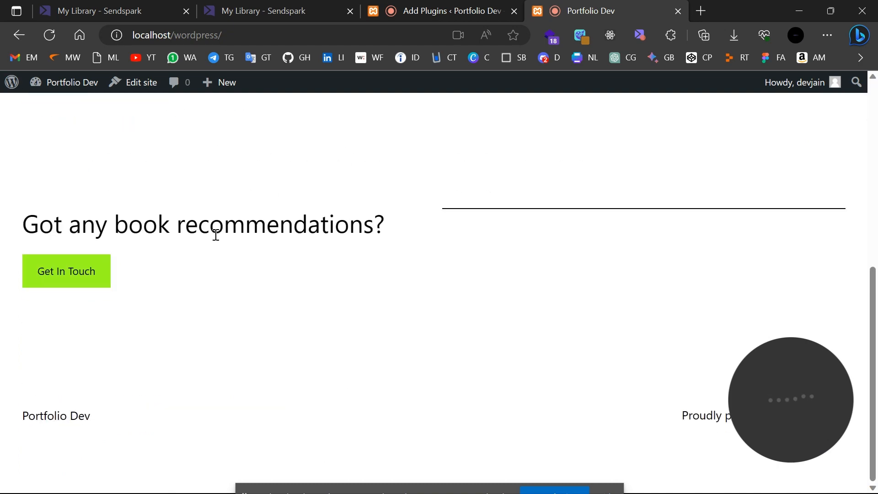
scroll(216, 231, "up", 8)
mouse_move(36, 82)
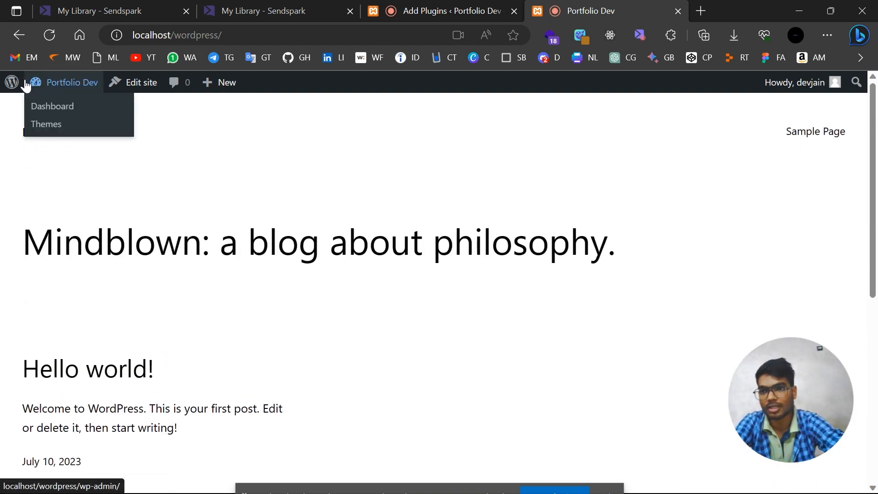
left_click(62, 112)
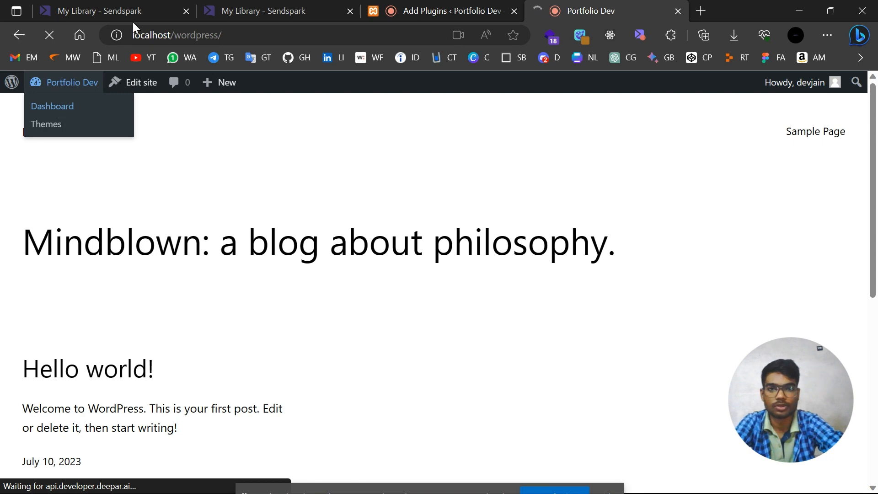
left_click(421, 8)
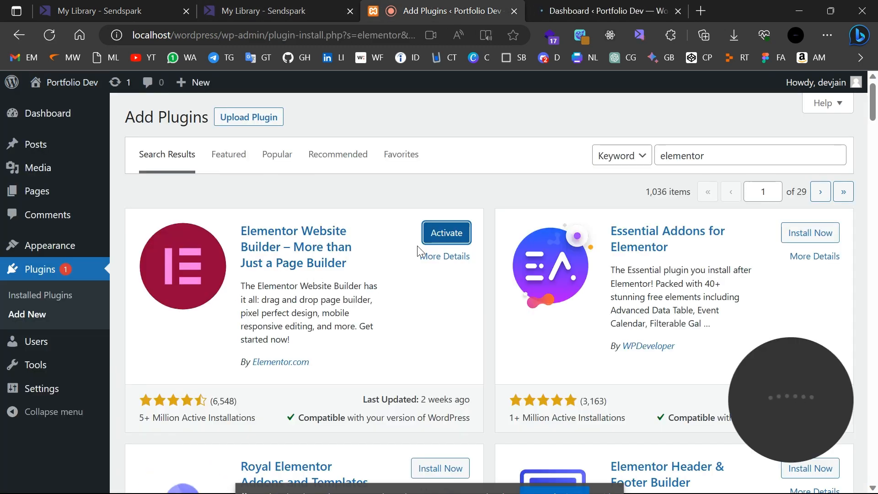
left_click(459, 242)
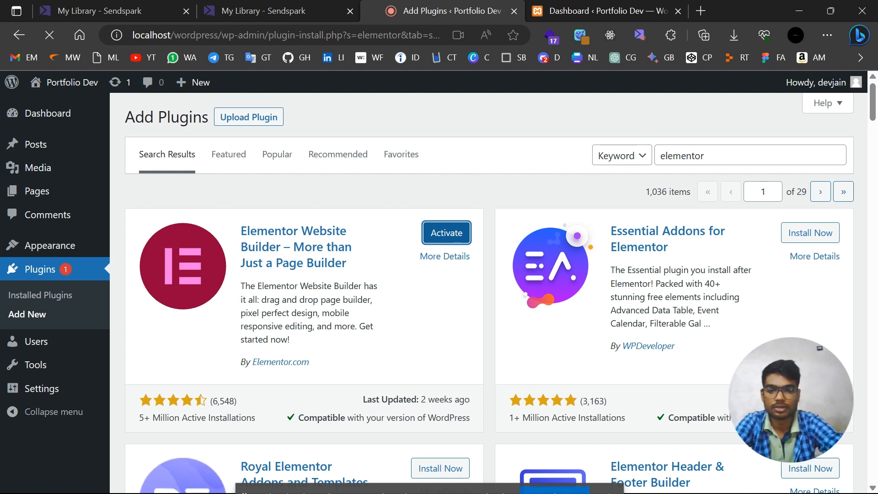
Tick 'Install plugin - elementor' in Microsoft To Do and return to Edge.
mouse_move(515, 478)
left_click(455, 478)
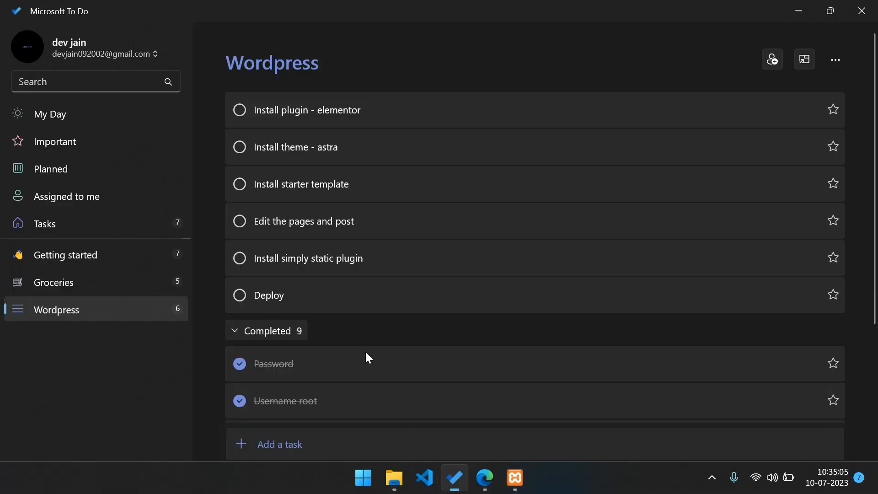
left_click(237, 111)
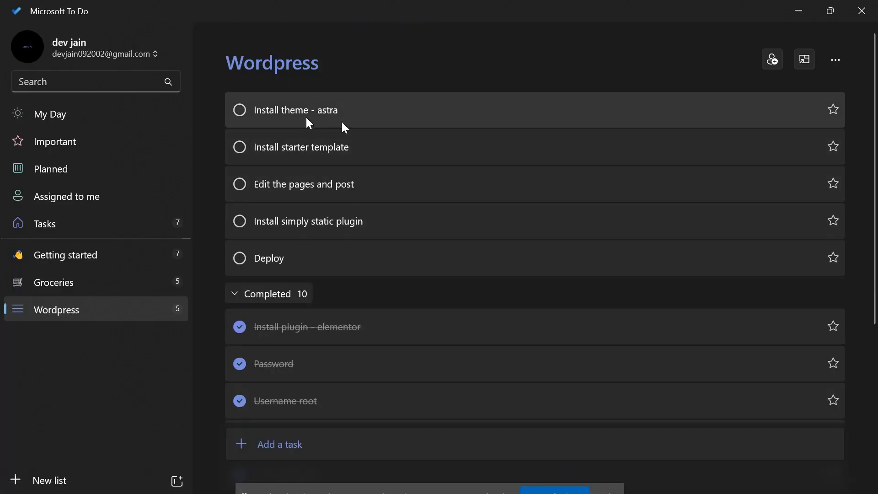
left_click(484, 479)
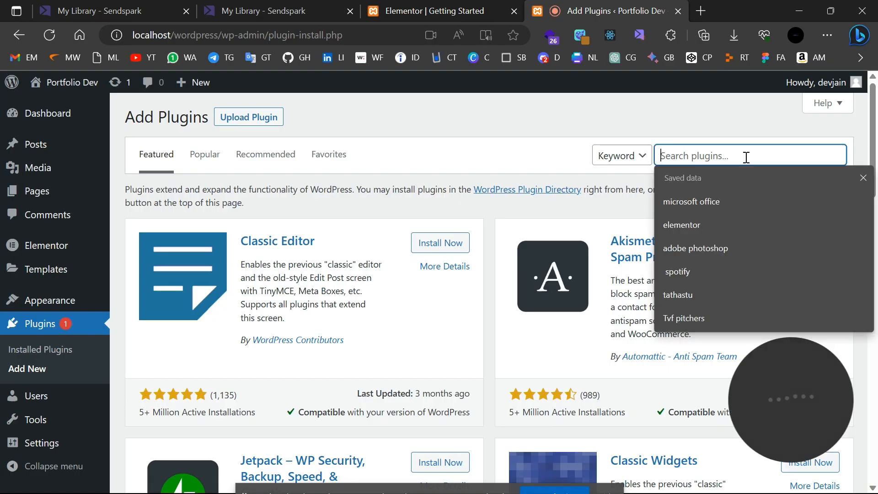
Search plugins for 'astra', then install and activate Starter Templates.
type("astra")
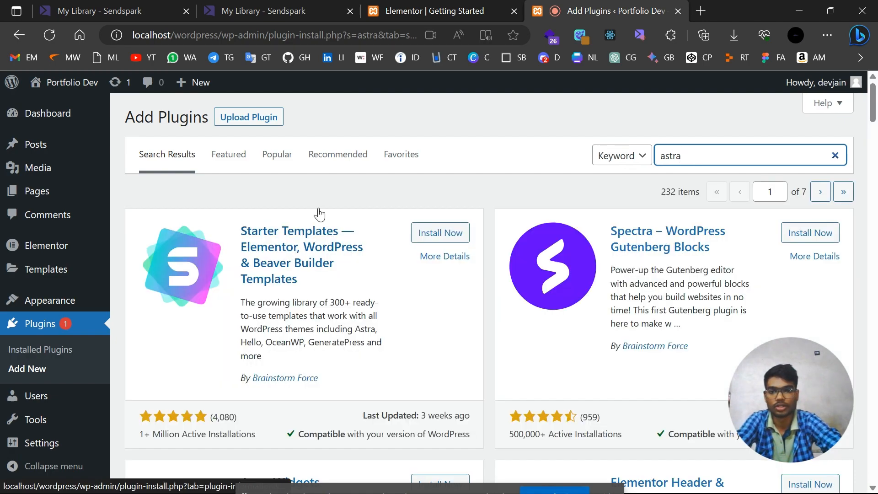
scroll(327, 268, "down", 5)
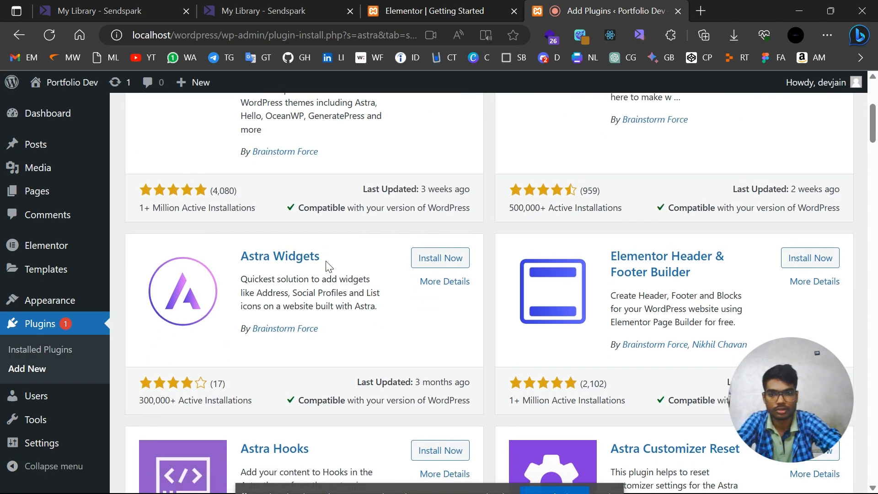
scroll(327, 267, "down", 7)
scroll(327, 267, "up", 12)
scroll(381, 257, "down", 1)
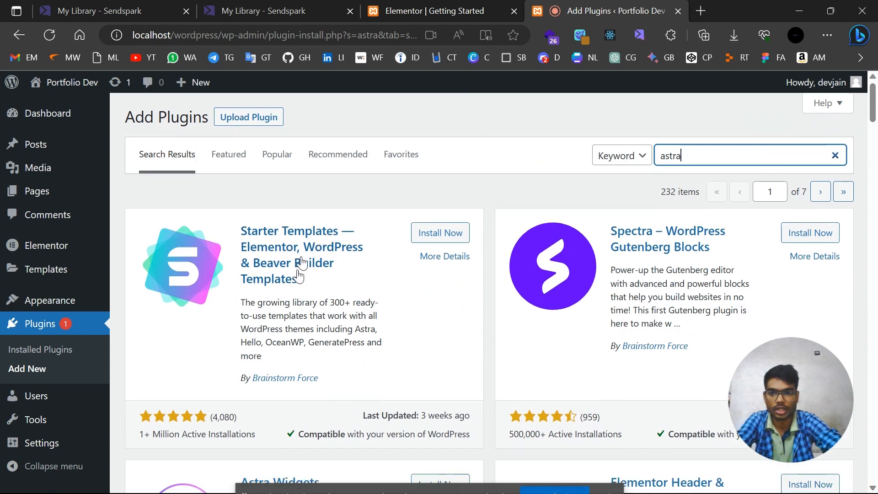
scroll(552, 295, "down", 9)
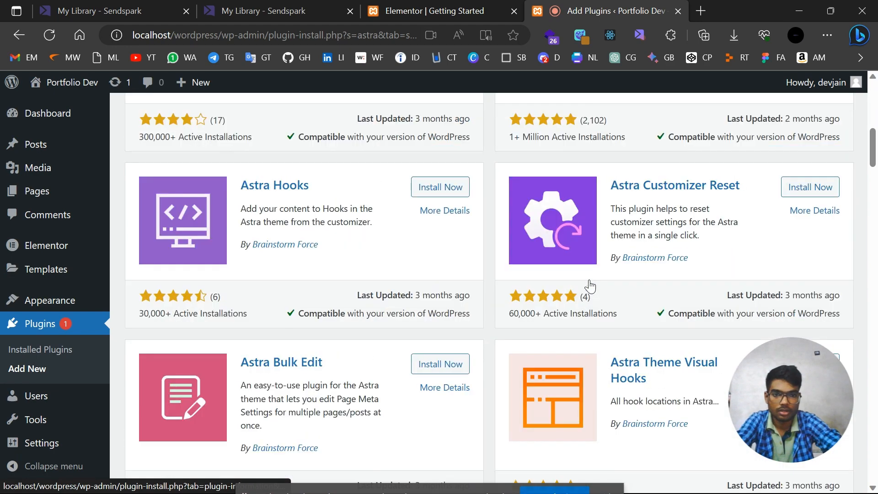
scroll(591, 284, "up", 4)
scroll(591, 285, "up", 5)
left_click(441, 234)
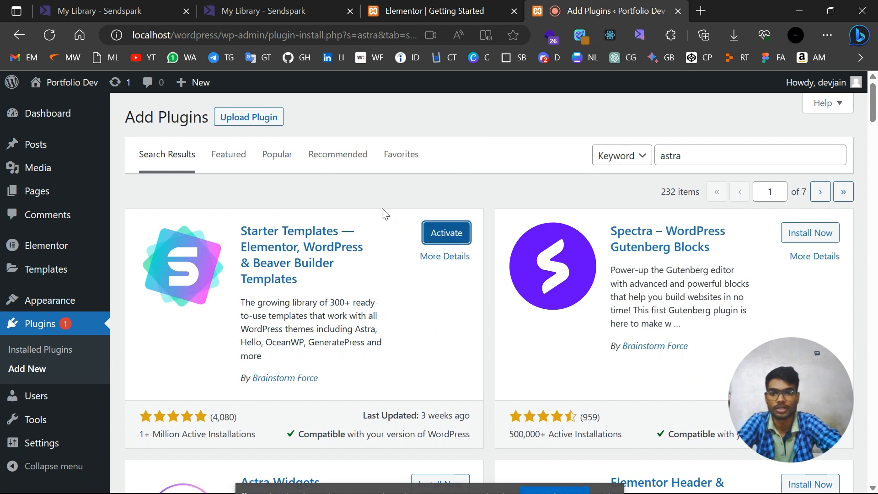
left_click(450, 236)
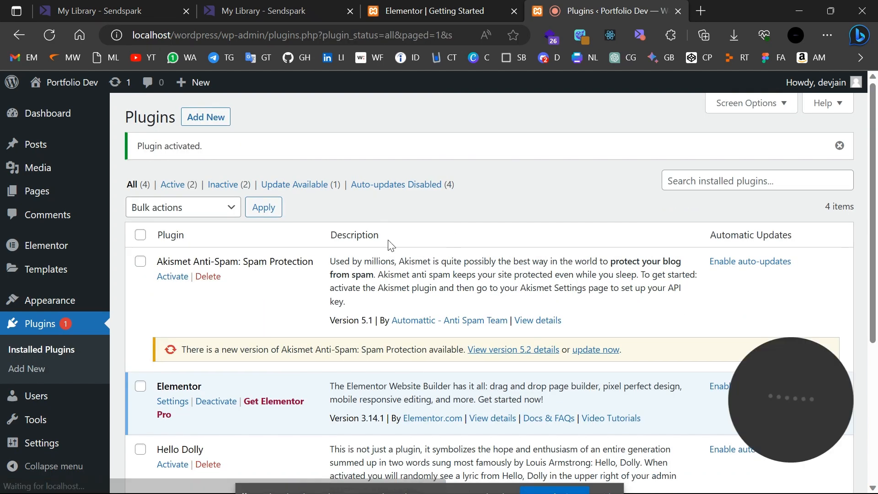
Check the Installed Plugins list for Starter Templates 3.2.6 active beside Elementor 3.14.1.
scroll(265, 398, "down", 5)
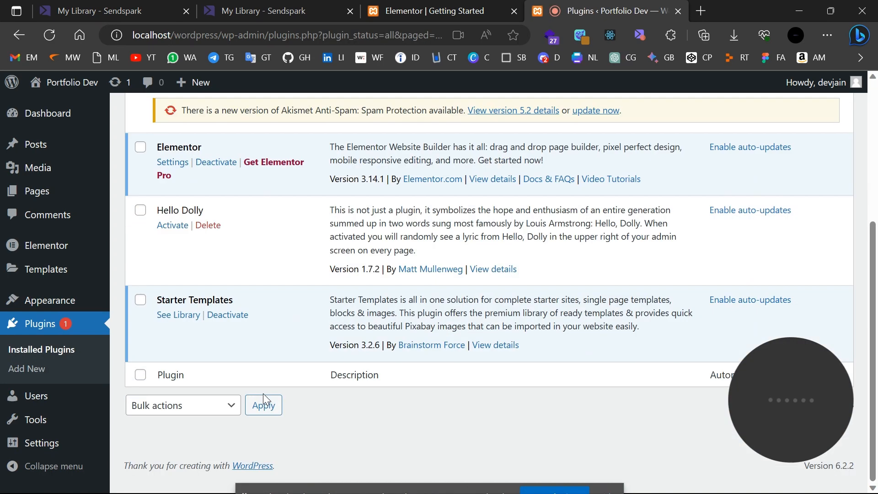
mouse_move(50, 305)
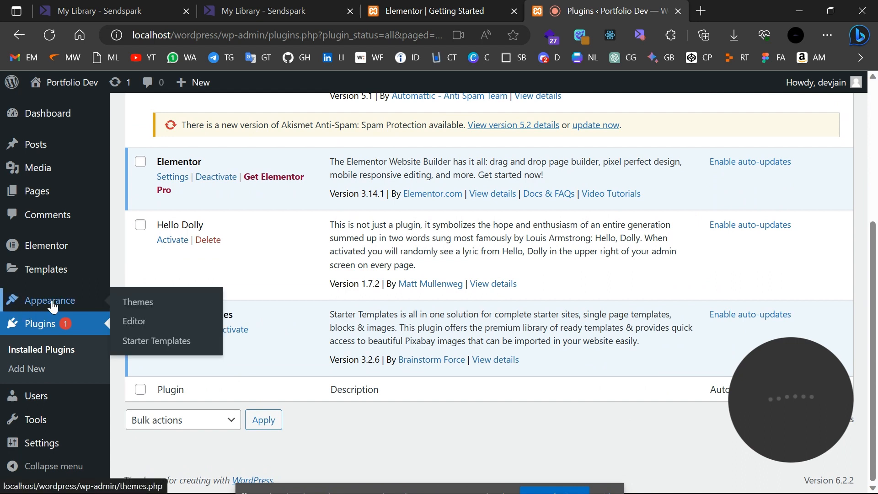
Open Starter Templates, start building the website, and pick Elementor as page builder.
left_click(148, 342)
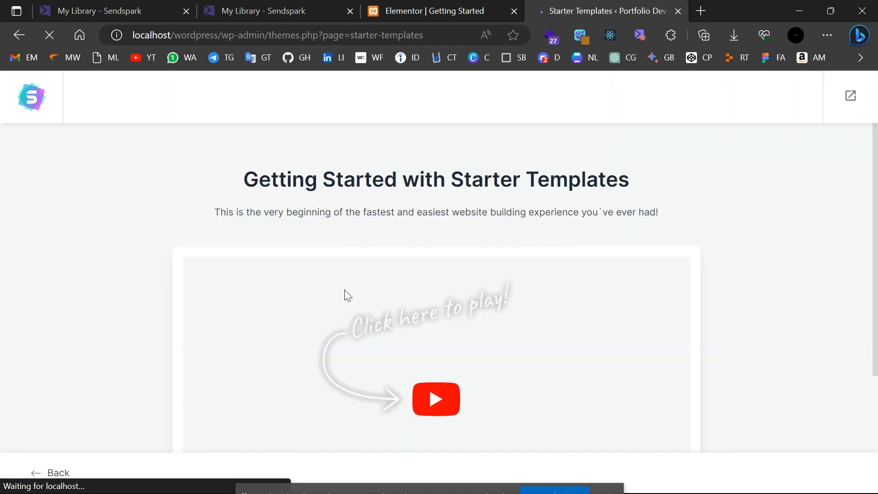
scroll(604, 160, "down", 3)
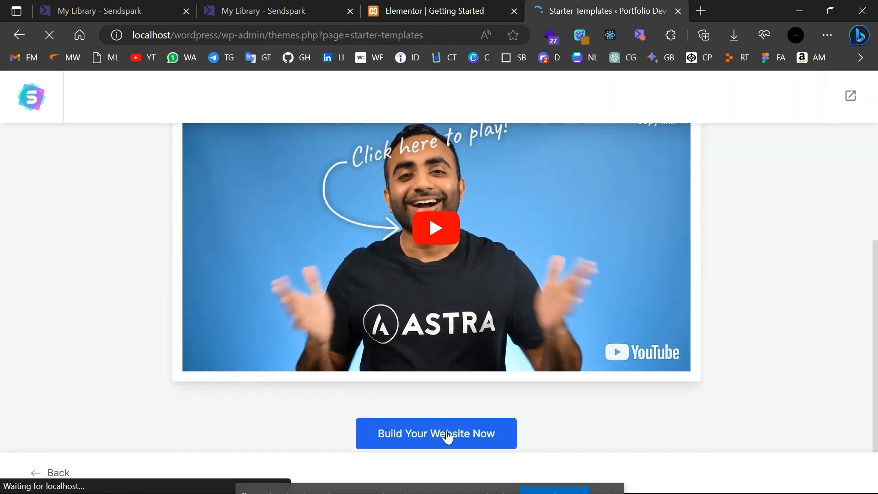
left_click(430, 439)
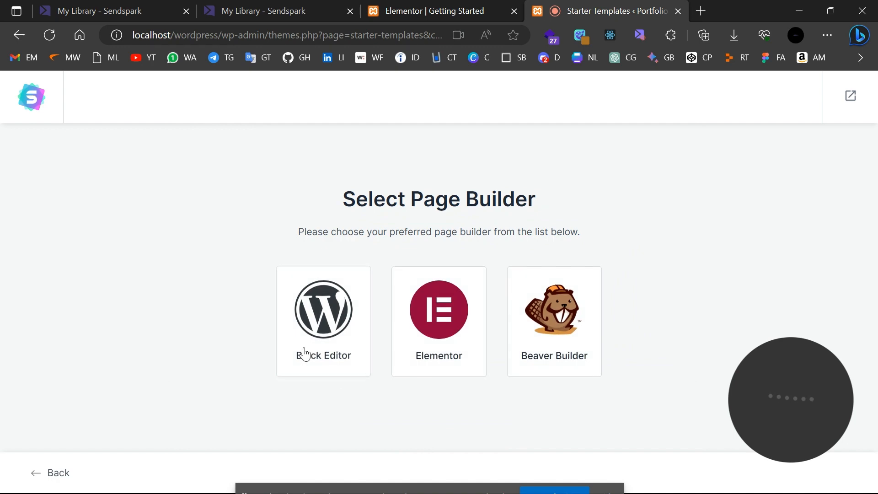
left_click(454, 310)
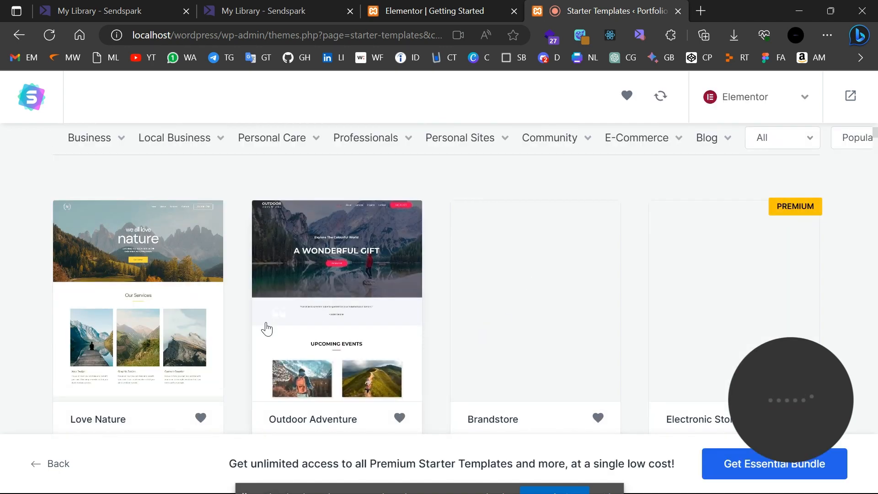
Browse the template gallery, including Love Nature and Outdoor Adventure.
scroll(266, 329, "down", 10)
scroll(266, 329, "down", 5)
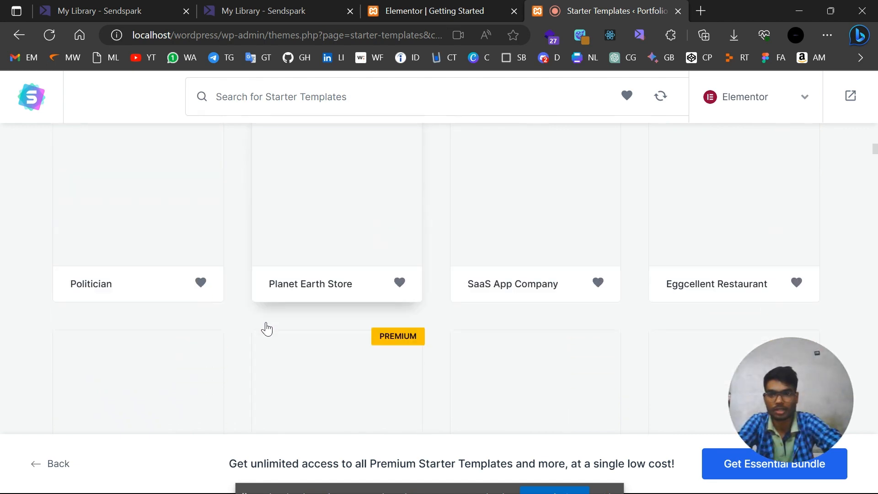
scroll(265, 329, "up", 15)
scroll(266, 329, "down", 7)
scroll(267, 328, "down", 5)
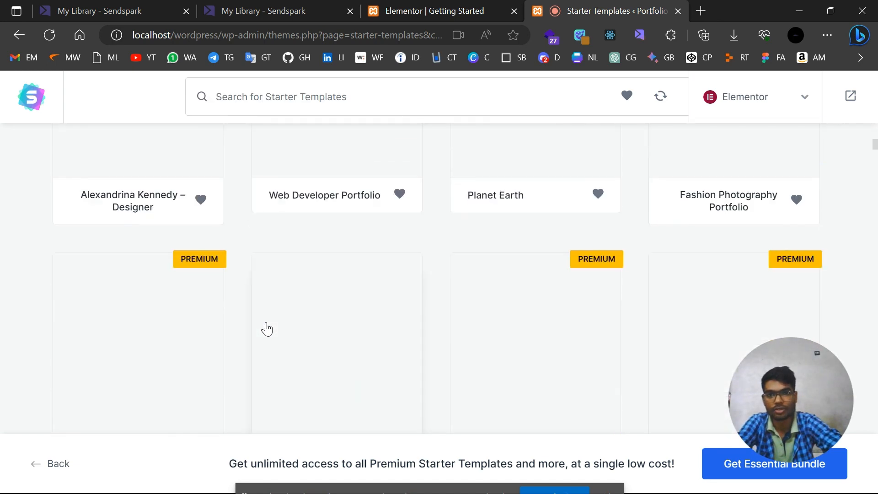
scroll(266, 328, "up", 12)
scroll(266, 328, "down", 5)
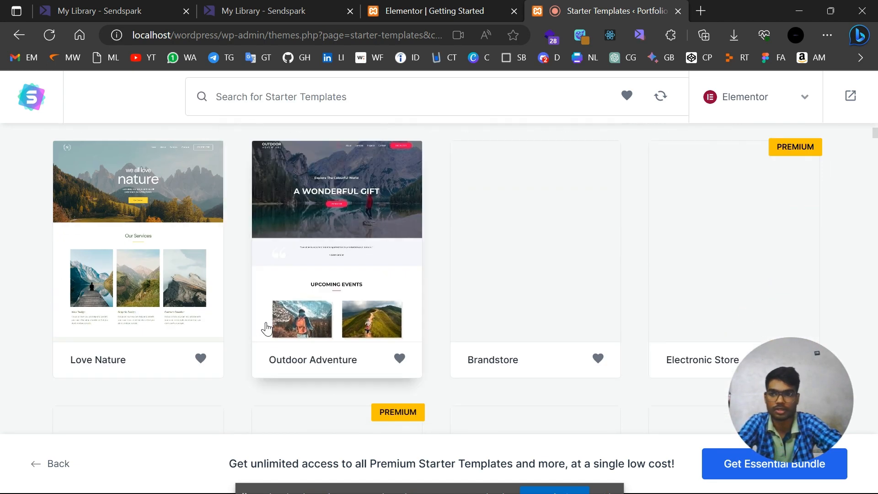
scroll(321, 265, "down", 5)
scroll(322, 264, "up", 7)
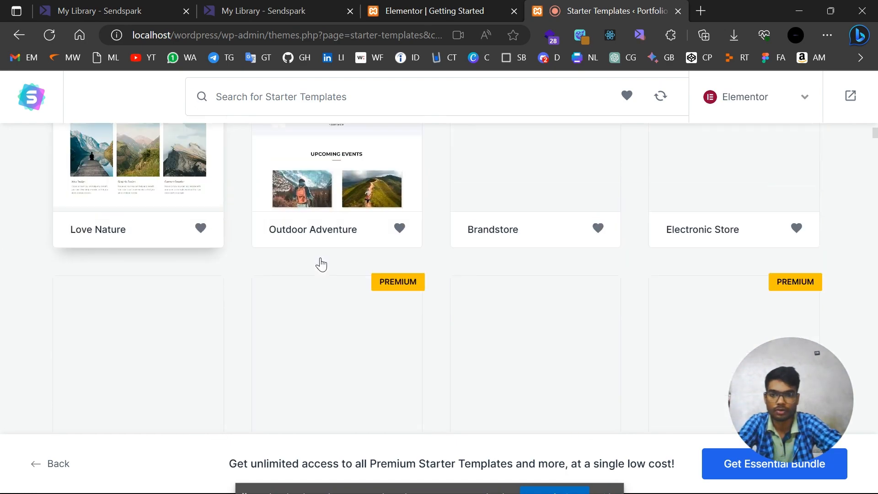
scroll(321, 264, "down", 3)
scroll(321, 264, "down", 3)
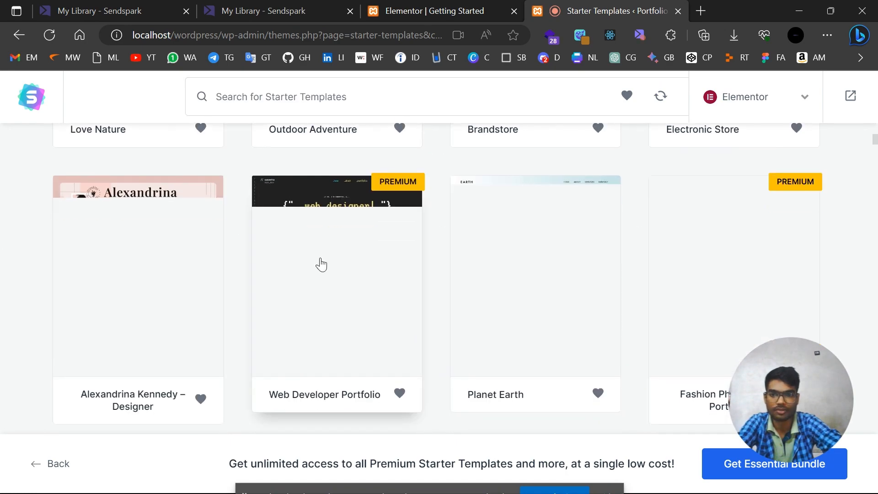
scroll(522, 268, "up", 9)
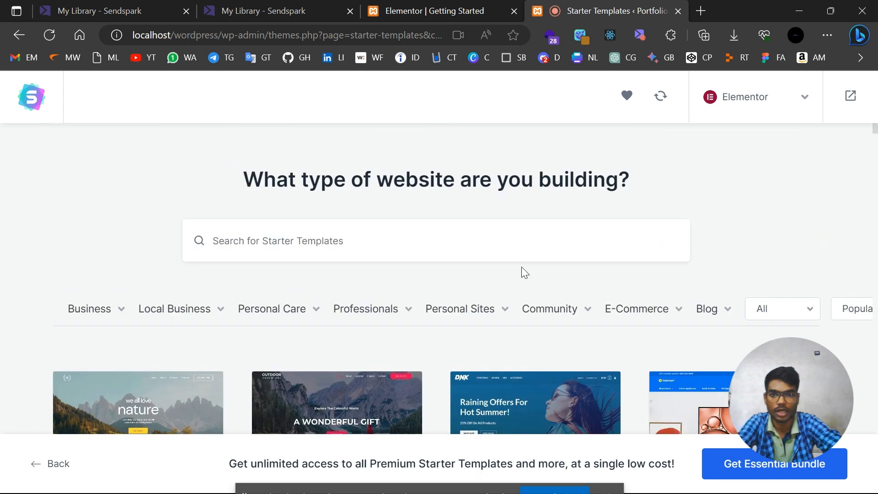
Search templates for 'portfolio' and compare Web Developer Portfolio, Portfolio & CV and similar designs.
left_click(435, 243)
type("p")
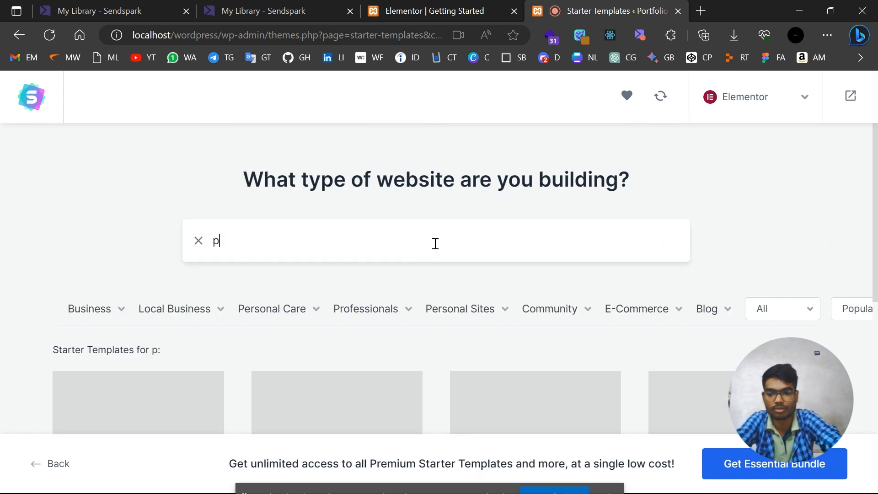
type("ortfol")
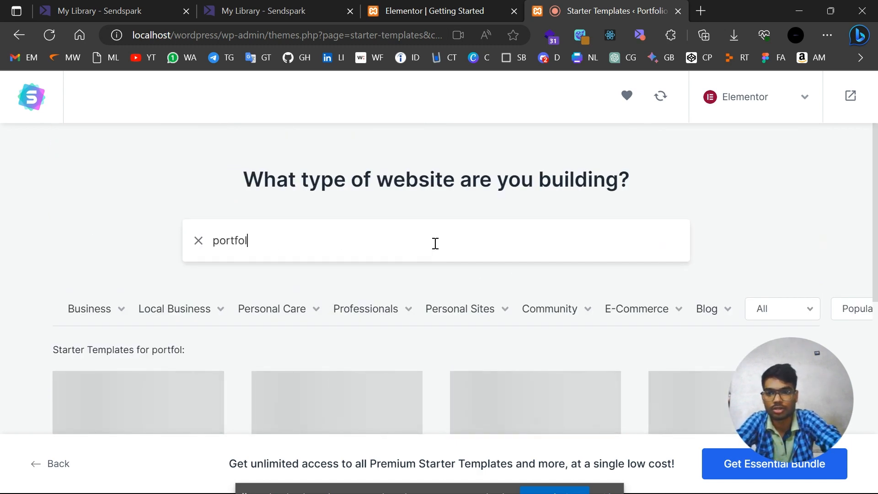
type("o")
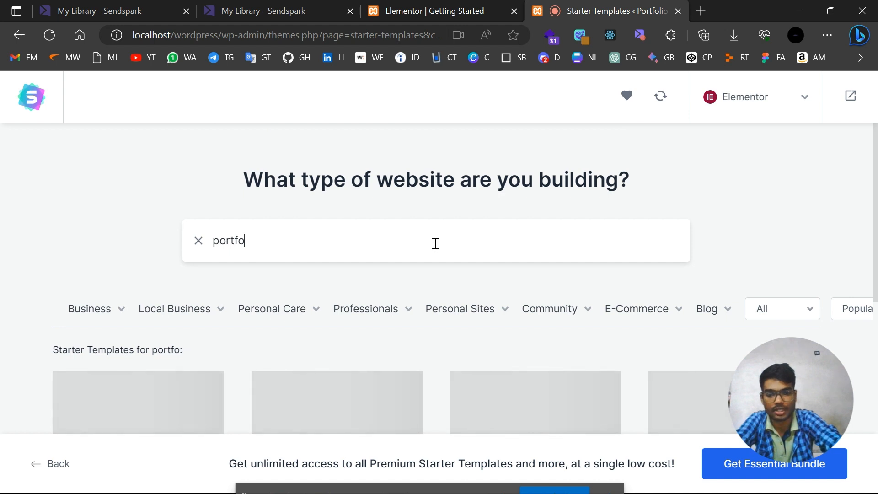
type("io")
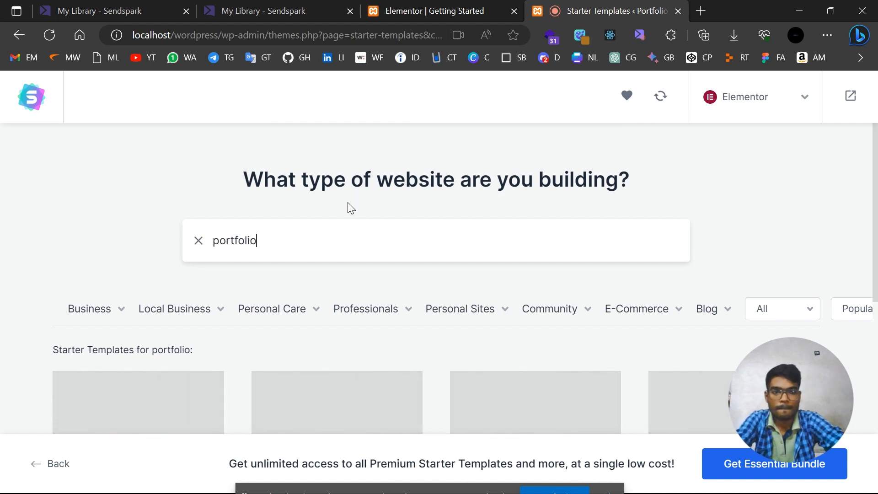
scroll(348, 203, "down", 4)
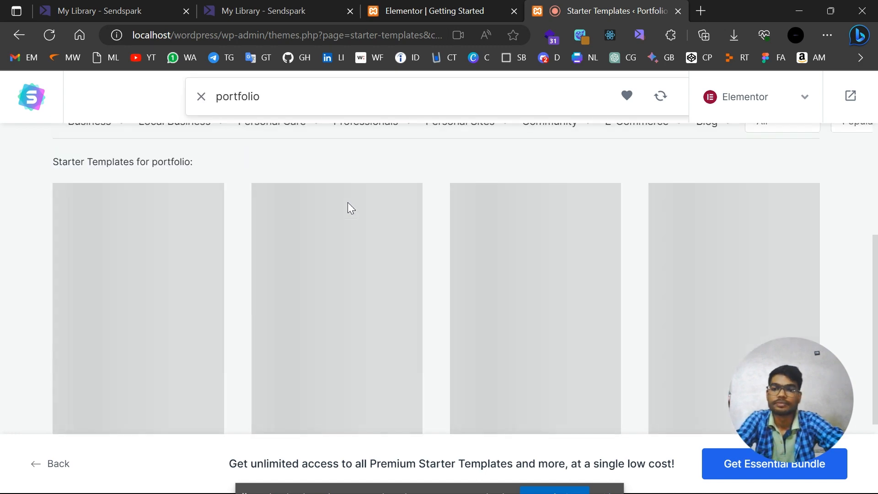
scroll(334, 273, "up", 2)
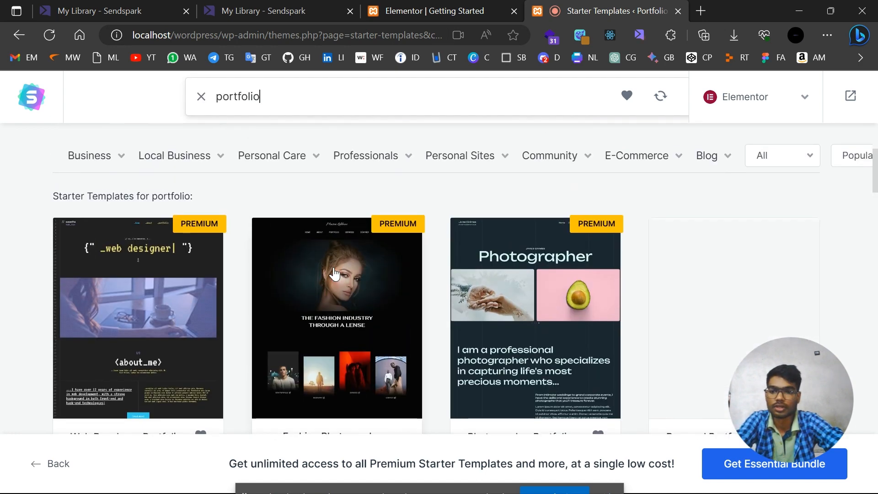
scroll(334, 273, "down", 5)
scroll(334, 273, "up", 3)
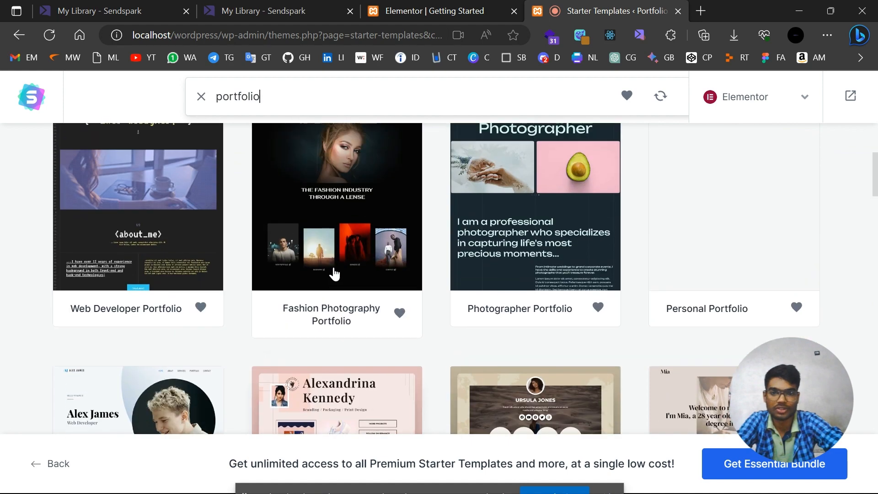
scroll(334, 273, "up", 3)
scroll(334, 273, "down", 6)
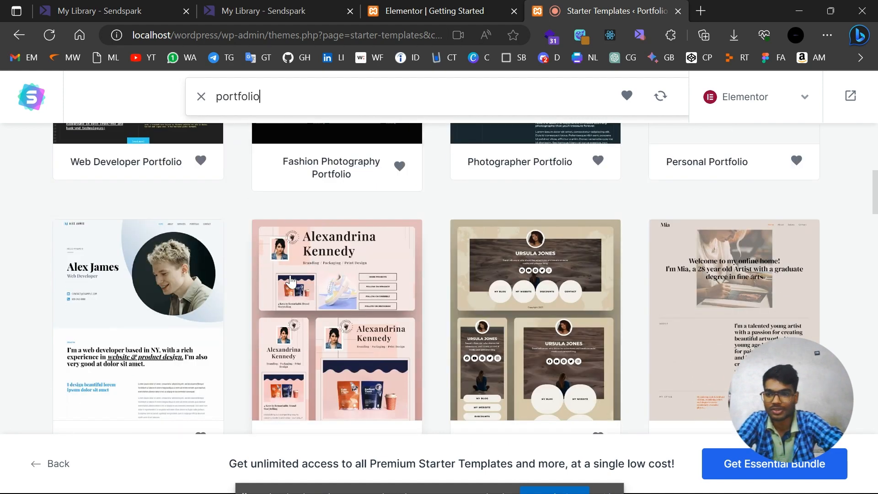
scroll(334, 334, "down", 2)
scroll(333, 334, "down", 4)
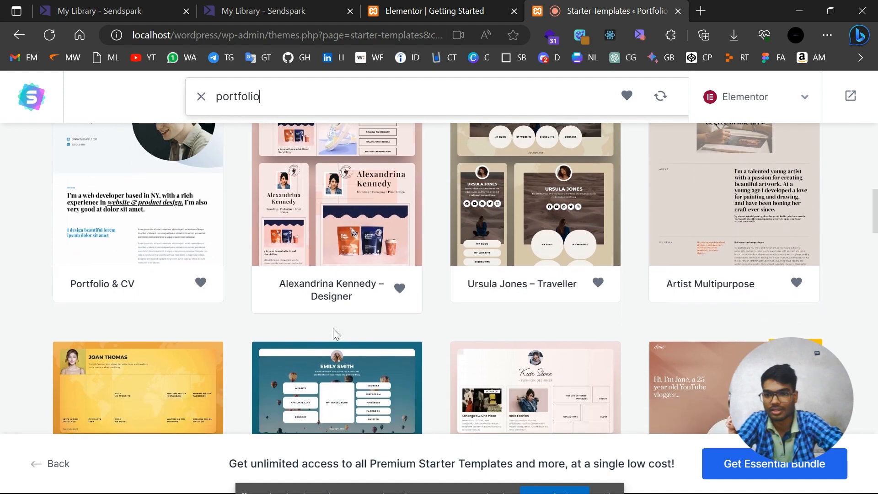
scroll(333, 334, "down", 2)
scroll(195, 287, "up", 7)
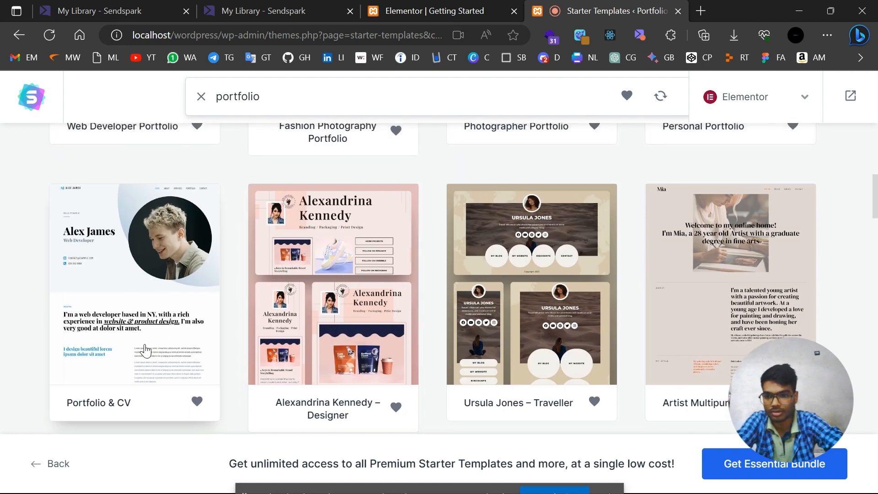
scroll(145, 350, "down", 5)
scroll(146, 350, "up", 4)
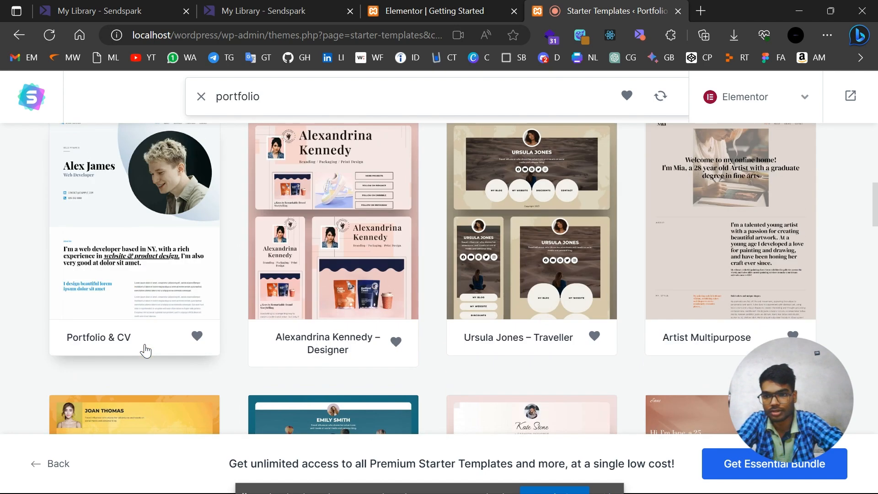
Pick Portfolio & CV, skip the logo, and keep the default colours and fonts.
left_click(114, 268)
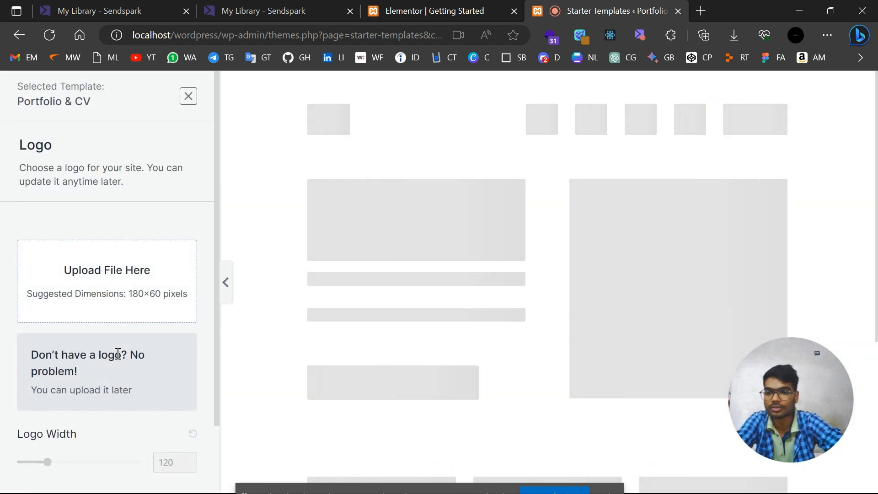
scroll(118, 353, "down", 2)
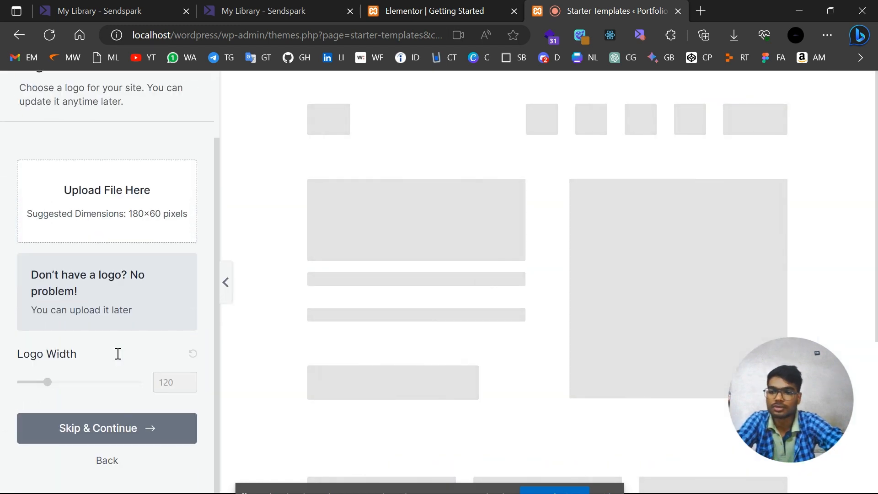
left_click(114, 437)
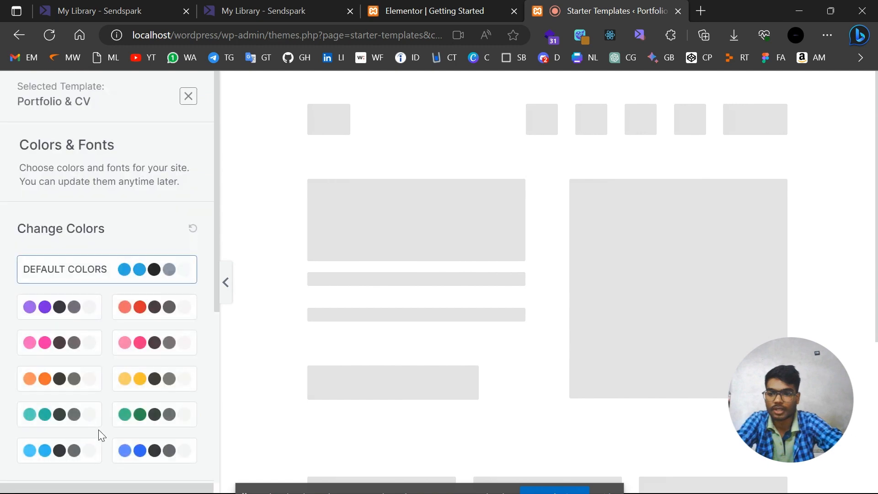
scroll(51, 296, "down", 5)
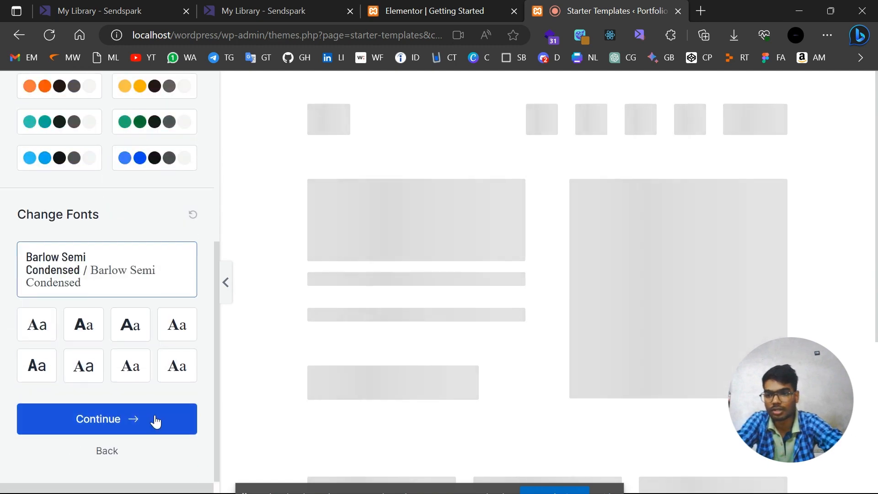
scroll(150, 347, "up", 5)
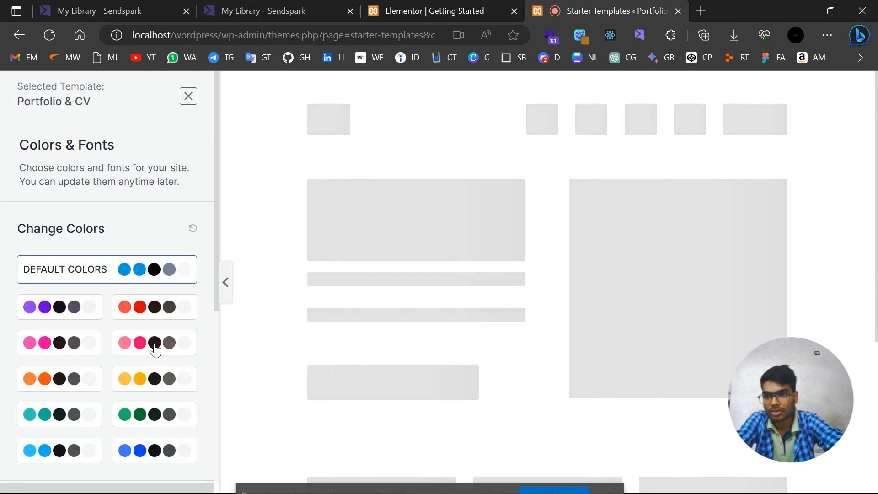
scroll(153, 343, "down", 5)
left_click(157, 413)
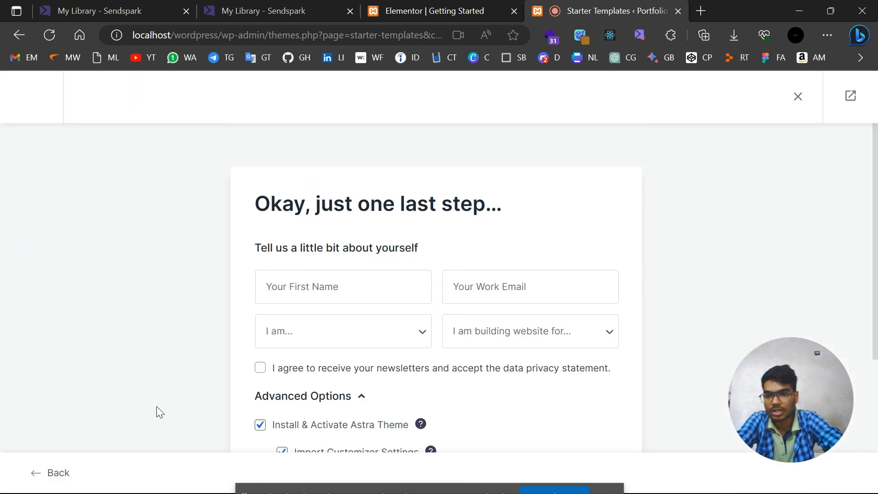
Build the site from the Portfolio & CV template, keeping all Advanced Options checked.
scroll(586, 294, "down", 5)
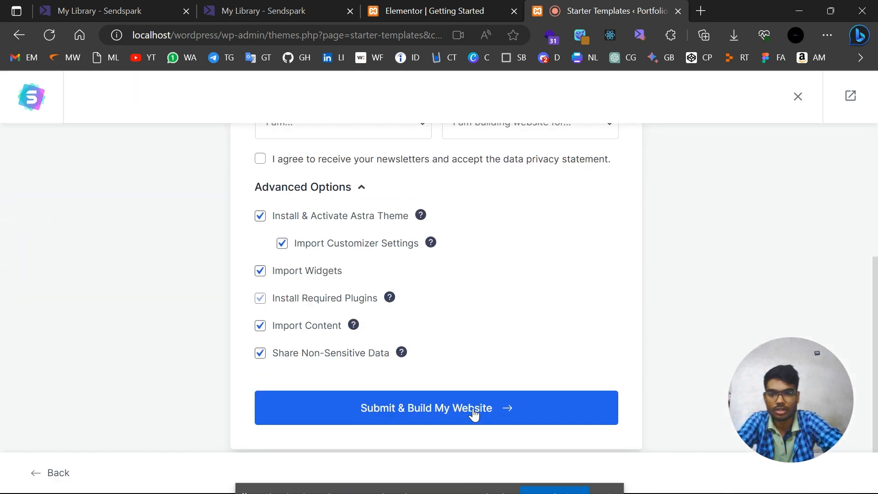
left_click(497, 406)
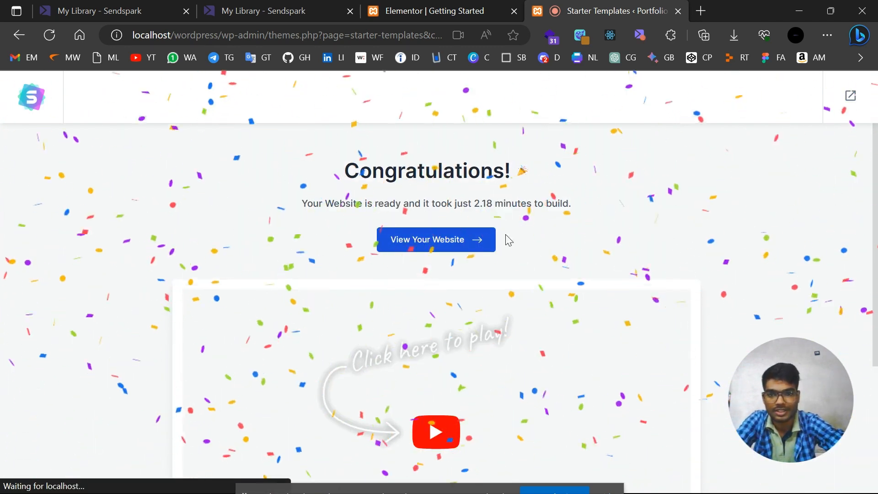
View the new Portfolio Dev home page and scroll through its hero, skills and What I do sections.
left_click(434, 241)
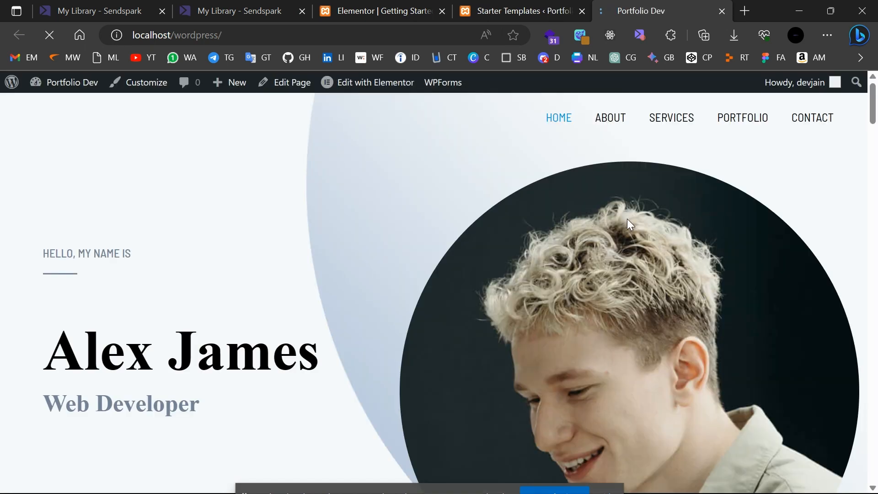
scroll(477, 267, "down", 8)
scroll(477, 268, "up", 8)
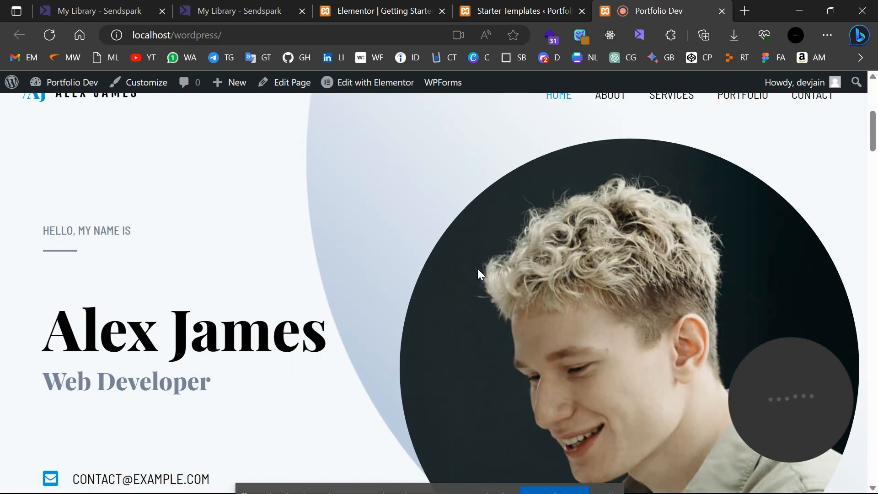
scroll(478, 270, "down", 10)
scroll(478, 269, "up", 15)
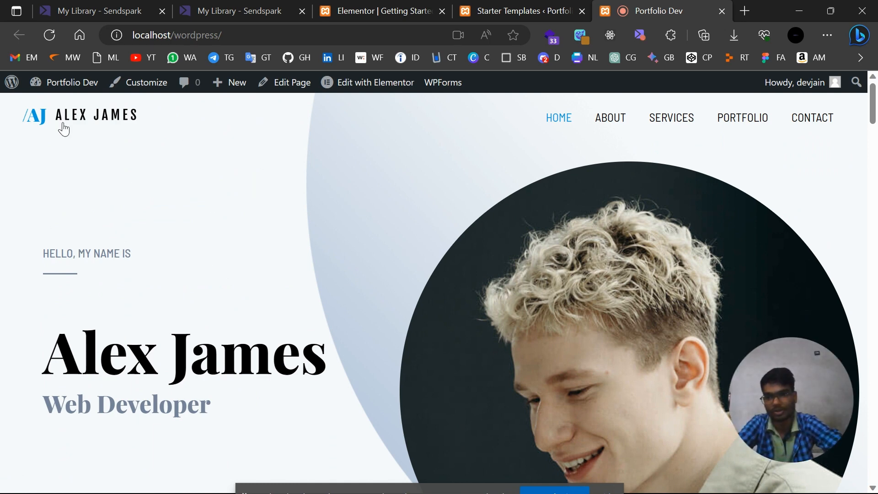
scroll(393, 364, "down", 20)
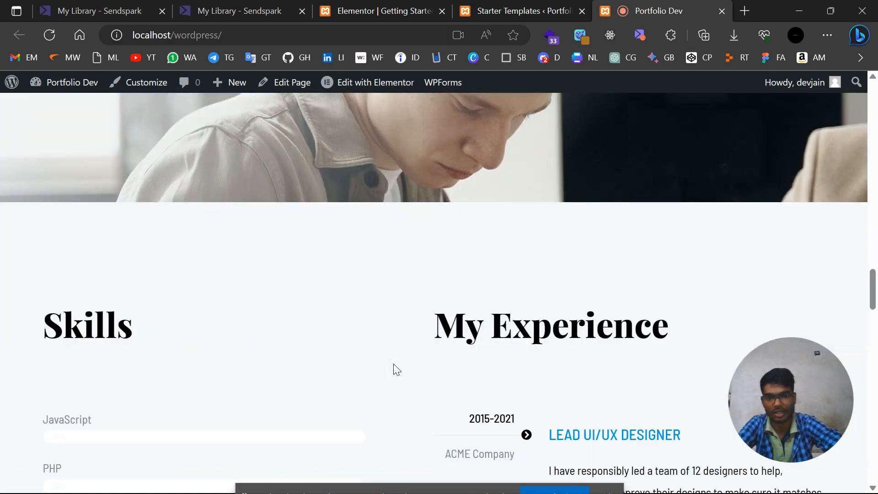
scroll(394, 368, "up", 20)
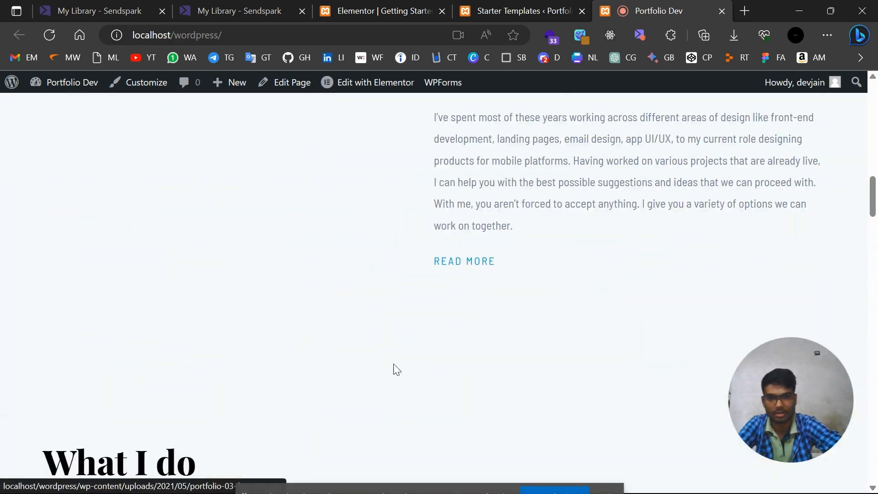
scroll(67, 300, "up", 5)
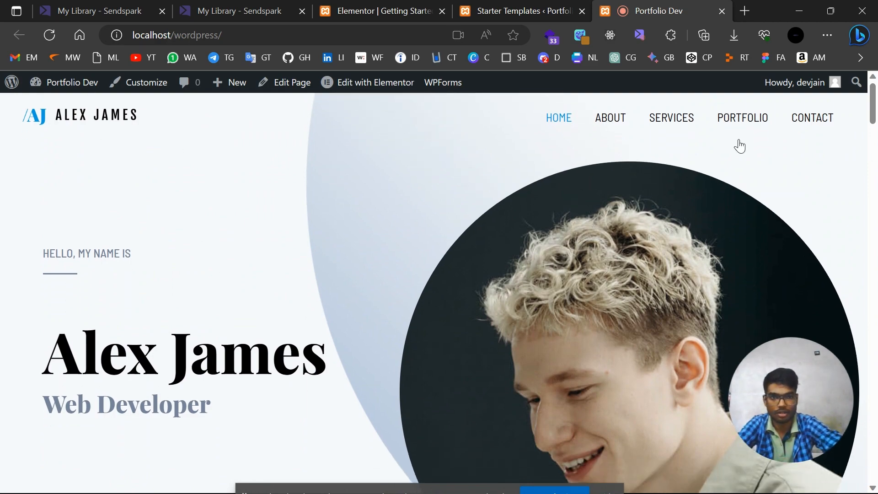
scroll(220, 398, "down", 5)
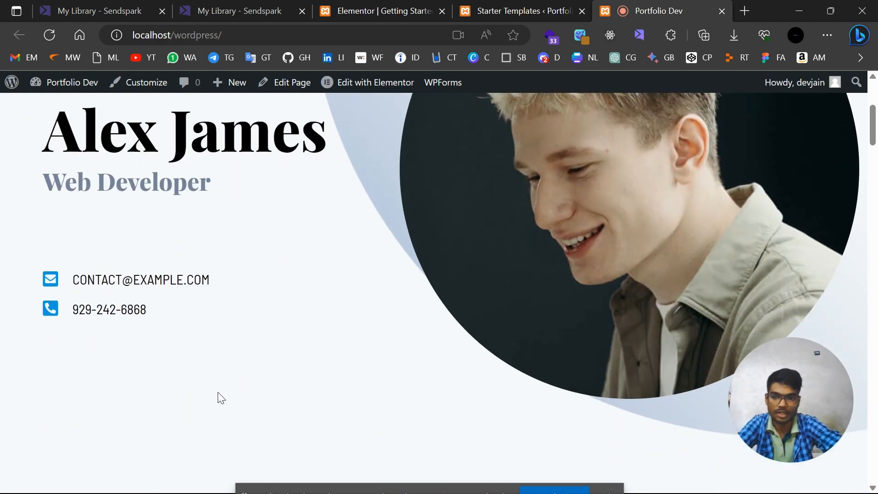
scroll(219, 398, "up", 5)
scroll(337, 364, "down", 6)
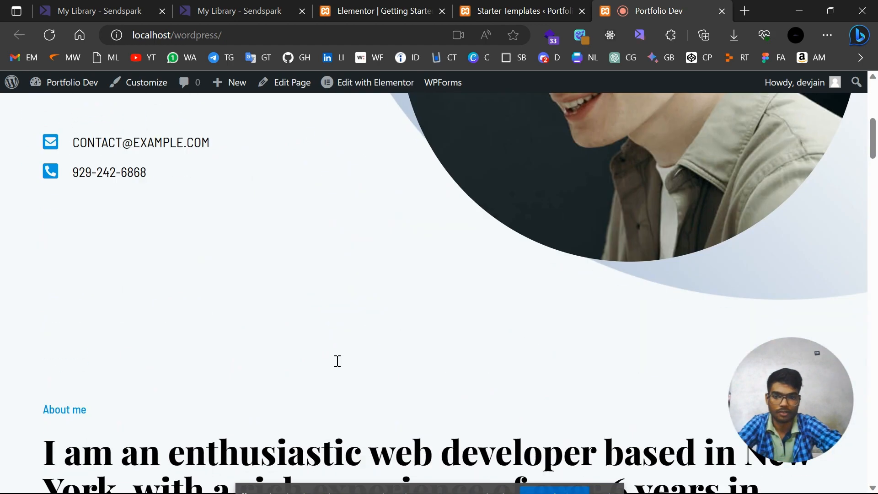
scroll(338, 361, "up", 6)
scroll(202, 334, "down", 3)
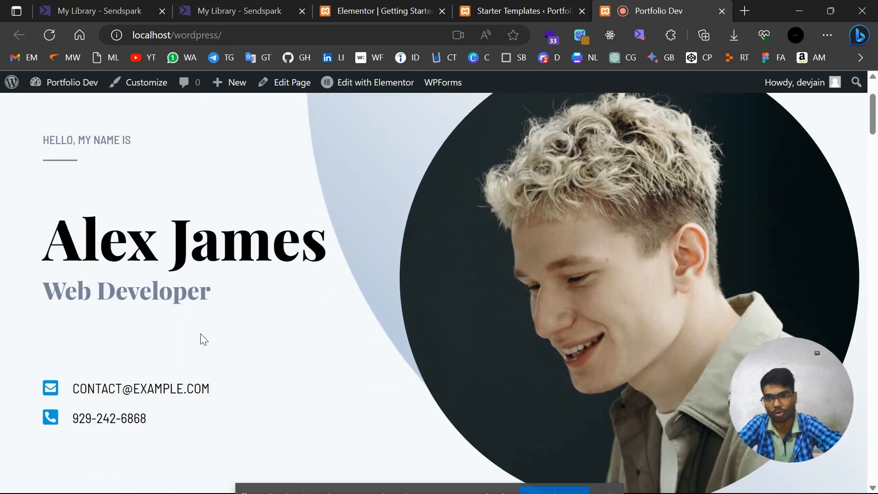
scroll(200, 337, "up", 3)
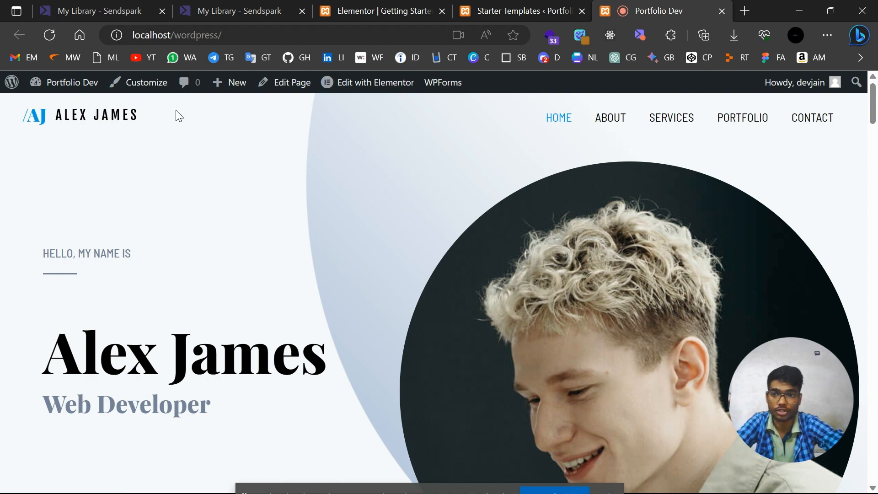
scroll(271, 200, "down", 5)
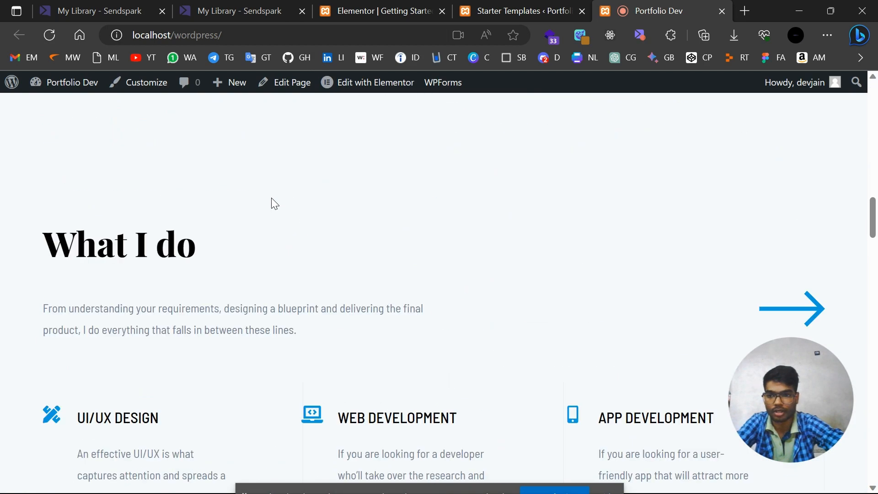
scroll(271, 200, "up", 5)
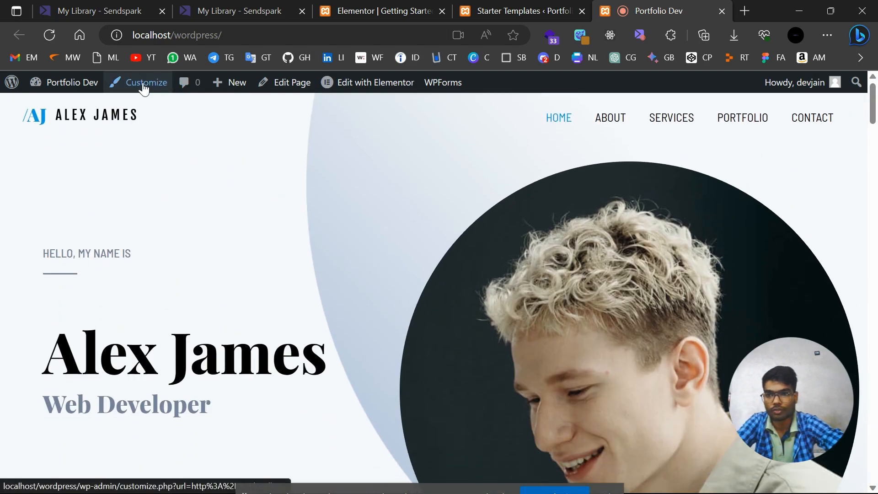
Open the Customizer's Header Builder to reach the Site Title & Logo settings.
left_click(144, 89)
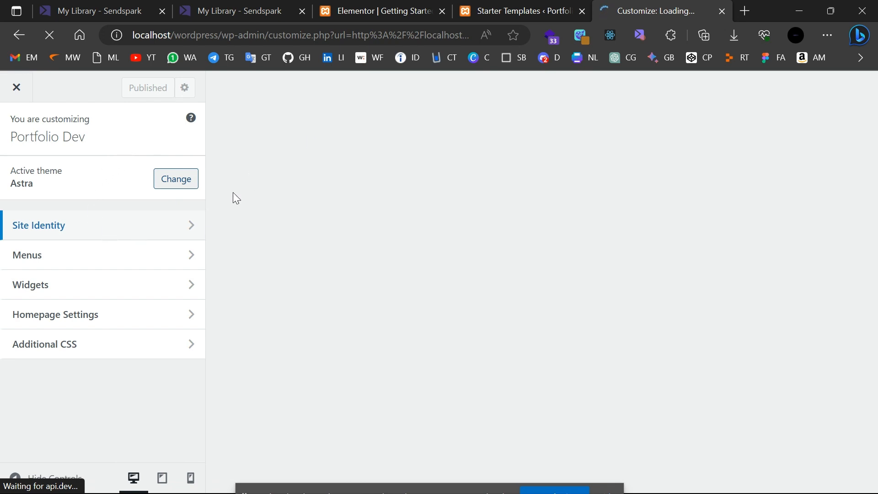
left_click(173, 279)
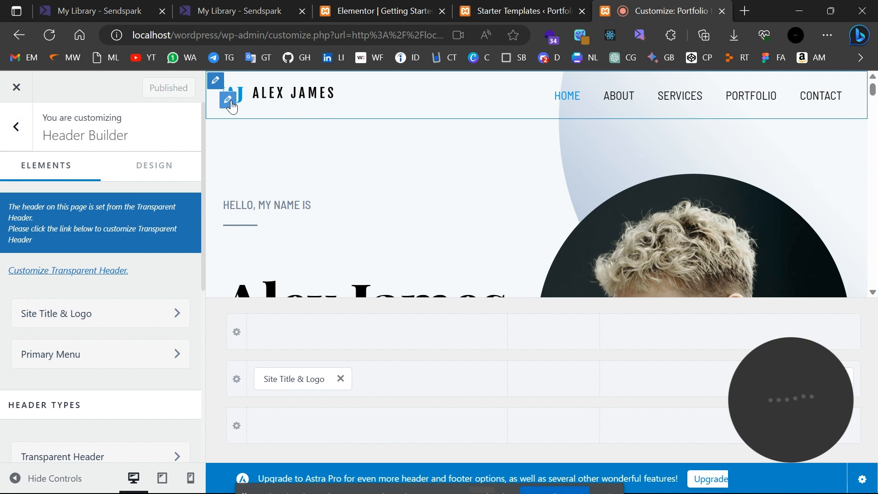
In Site Title & Logo, remove the template logo and turn on Inline Logo & Site Title.
left_click(228, 100)
scroll(116, 274, "down", 1)
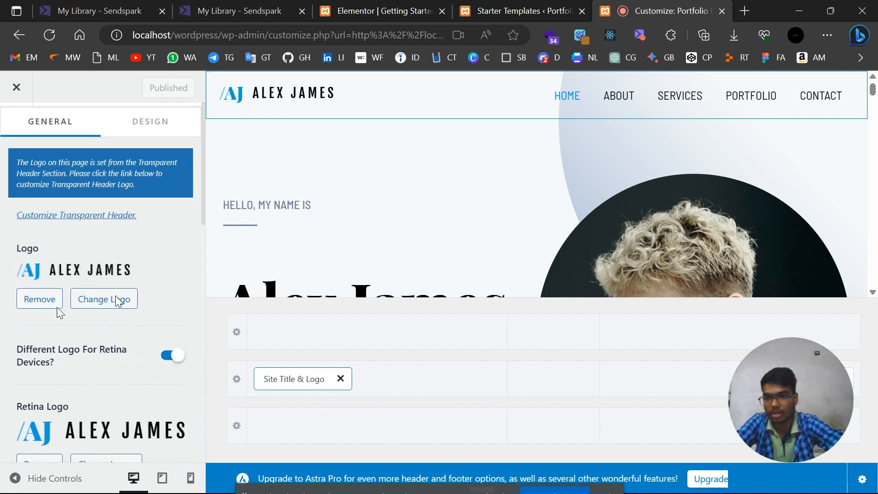
left_click(32, 301)
scroll(130, 274, "down", 8)
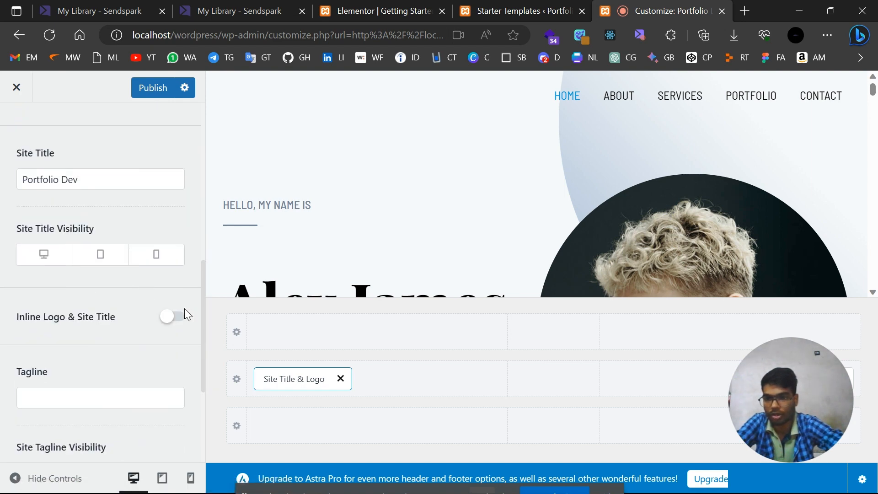
left_click(174, 317)
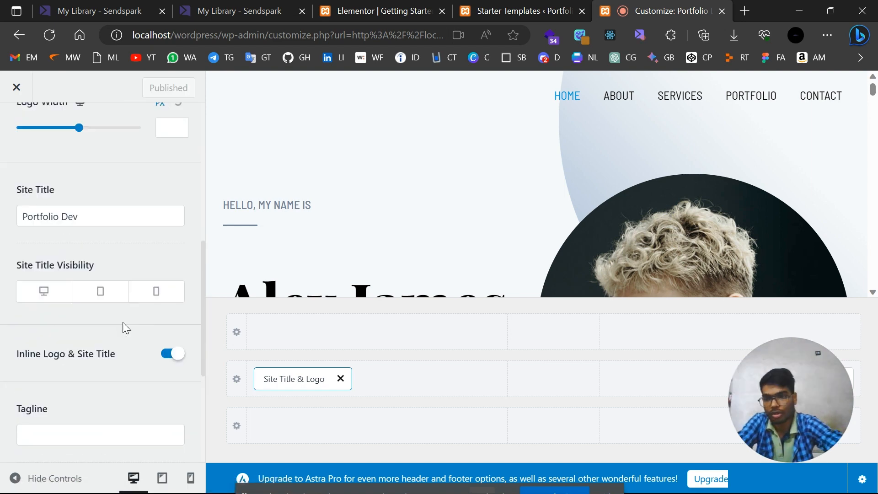
Enable Site Title Visibility on desktop, tablet and mobile.
scroll(137, 369, "down", 2)
scroll(109, 278, "up", 5)
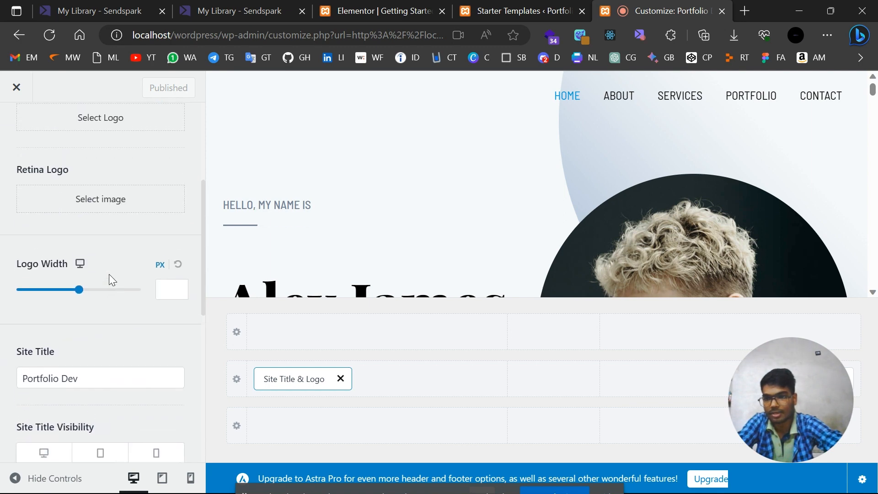
scroll(109, 278, "down", 1)
scroll(109, 278, "down", 1)
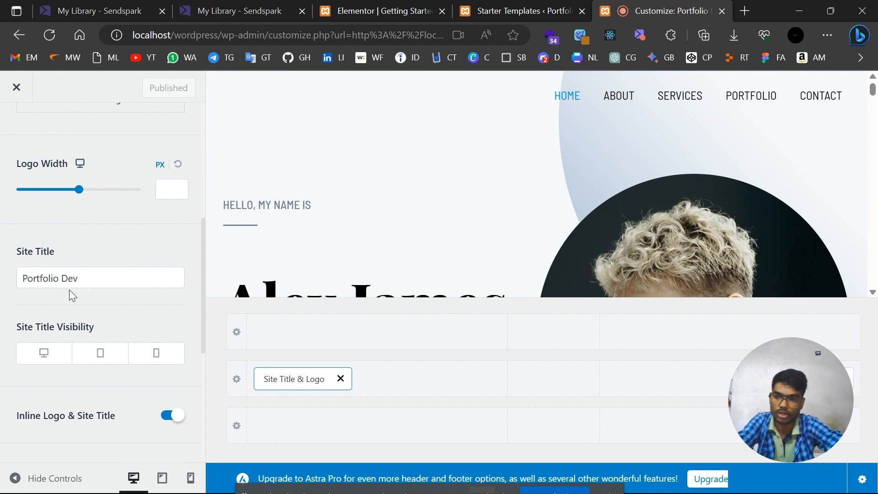
scroll(69, 290, "down", 3)
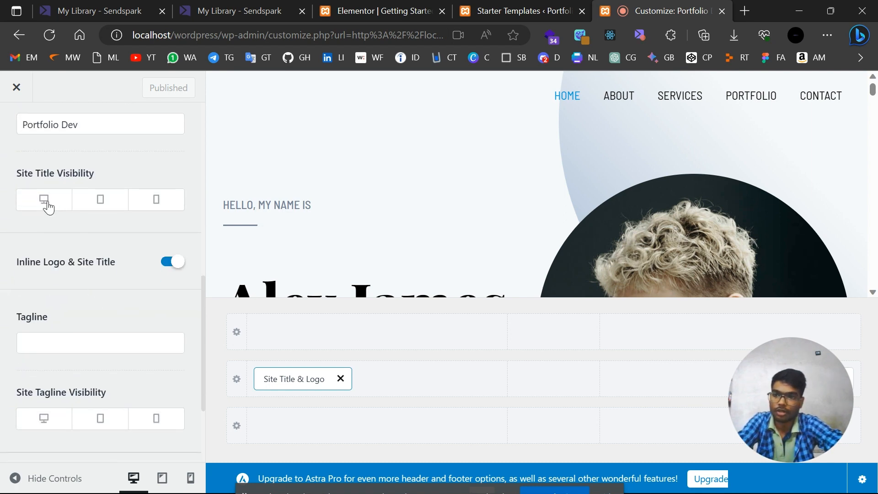
left_click(45, 202)
left_click(105, 207)
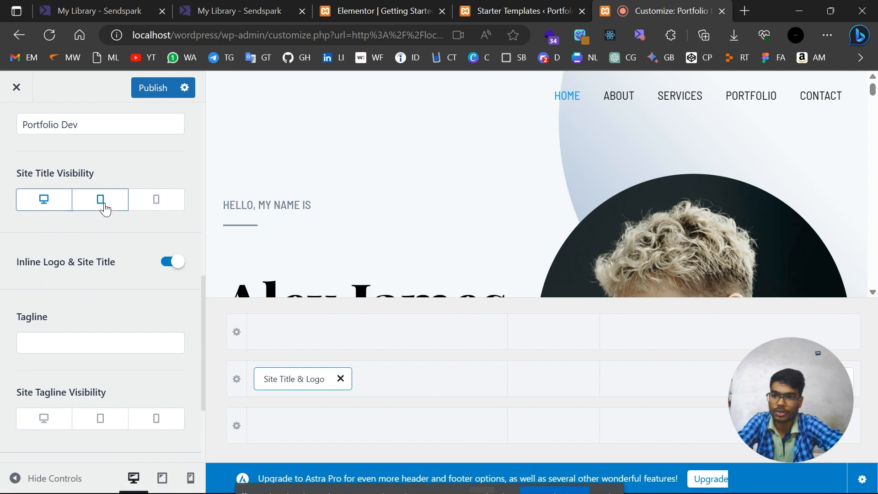
left_click(160, 199)
Publish the header changes and view the live site in a new tab.
scroll(55, 144, "up", 1)
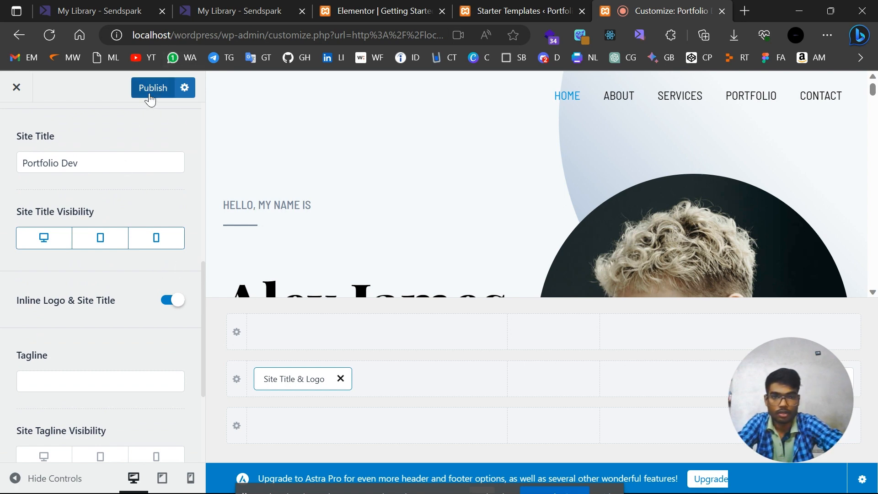
scroll(122, 215, "down", 4)
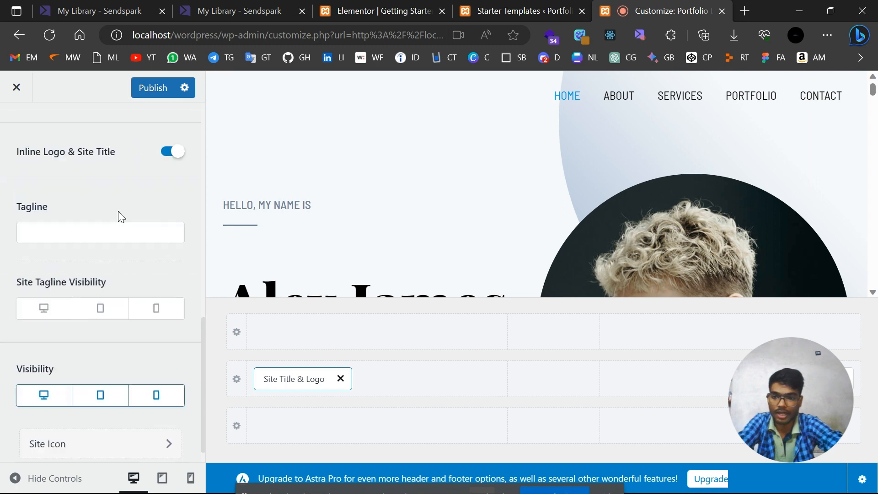
scroll(122, 216, "up", 6)
scroll(120, 256, "down", 2)
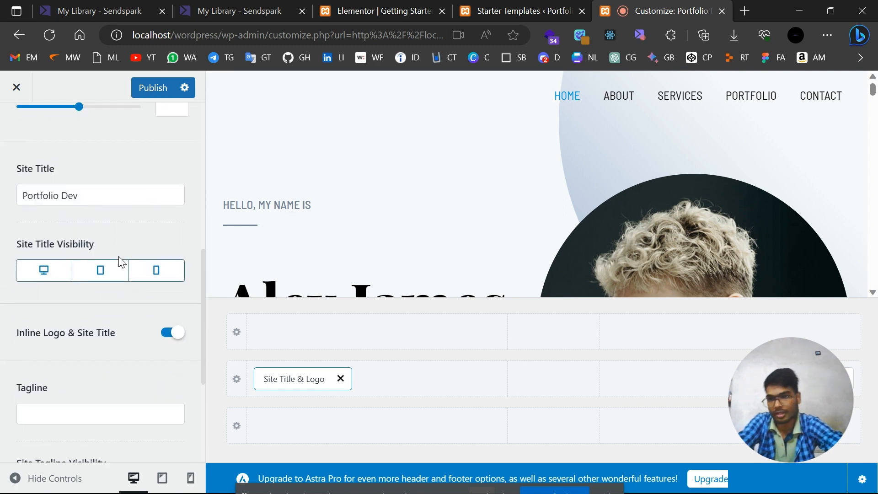
scroll(120, 256, "up", 6)
scroll(119, 259, "down", 2)
scroll(119, 256, "down", 3)
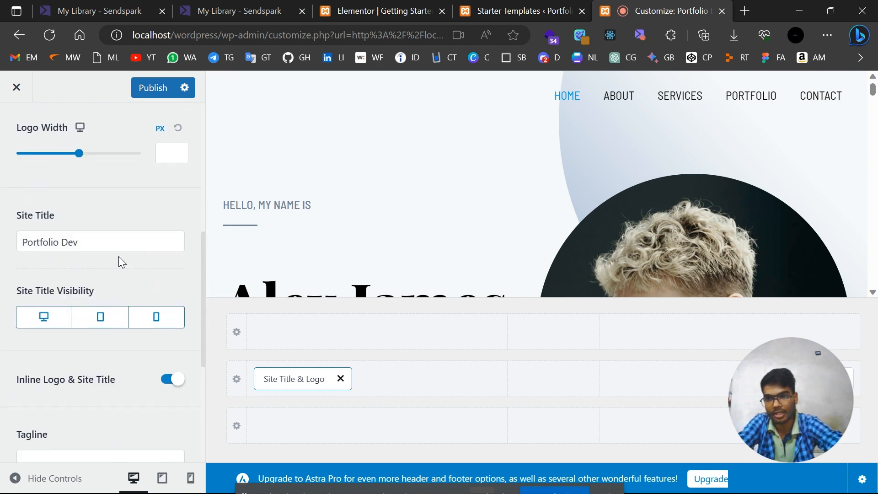
left_click(158, 94)
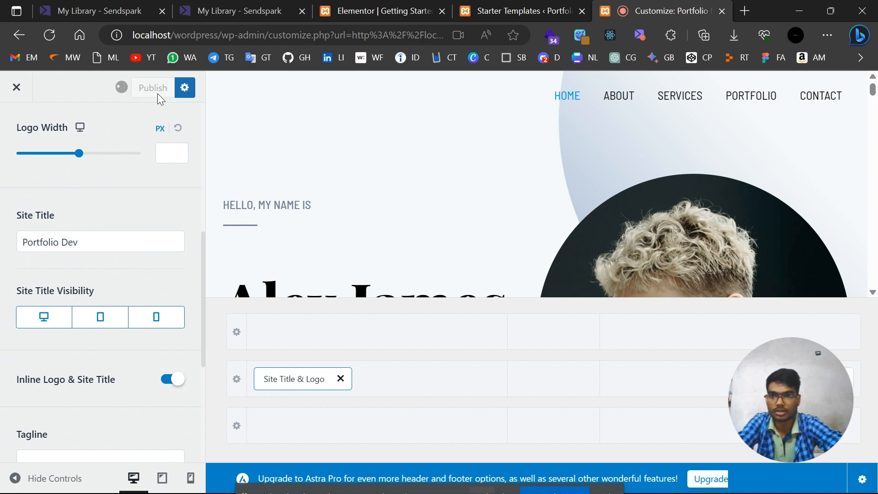
left_click(745, 11)
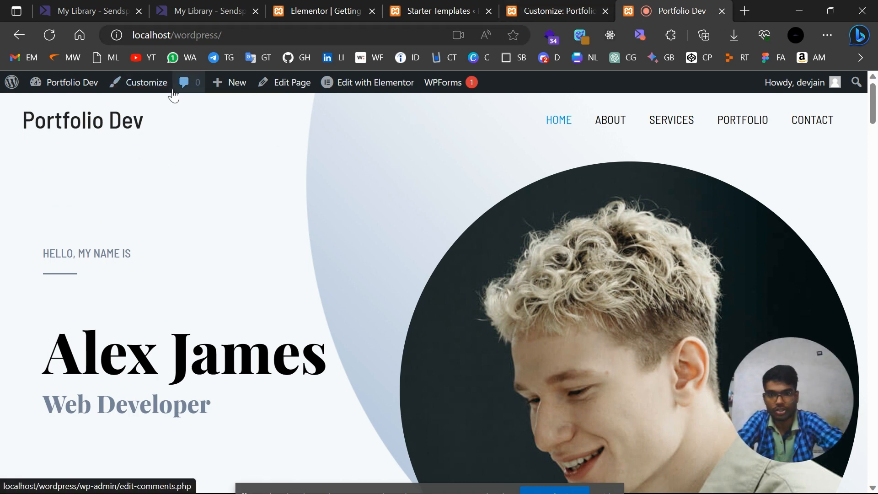
From the live page headed Portfolio Dev, open the Home page in Elementor.
mouse_move(379, 87)
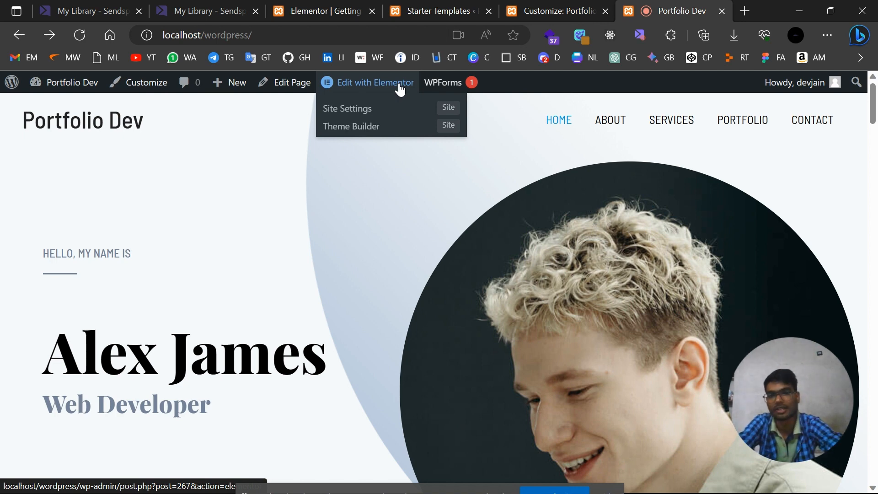
left_click(401, 89)
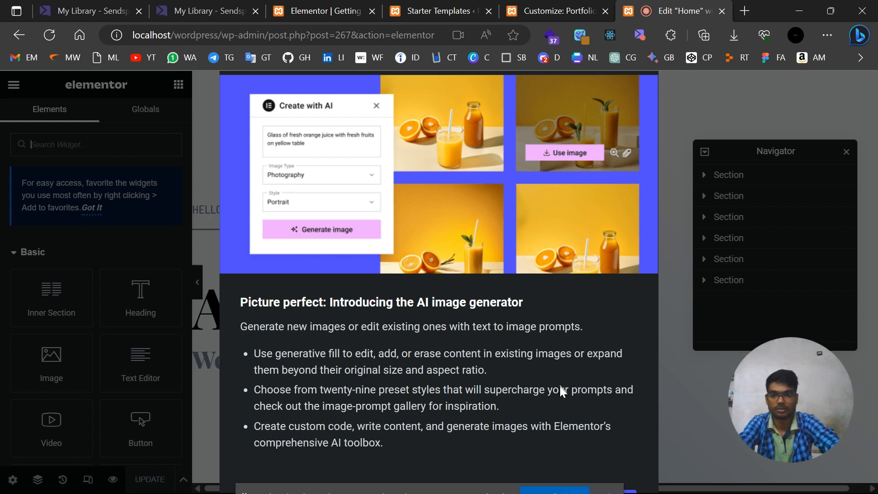
Dismiss the AI image generator and Activate Containers announcements.
left_click(633, 492)
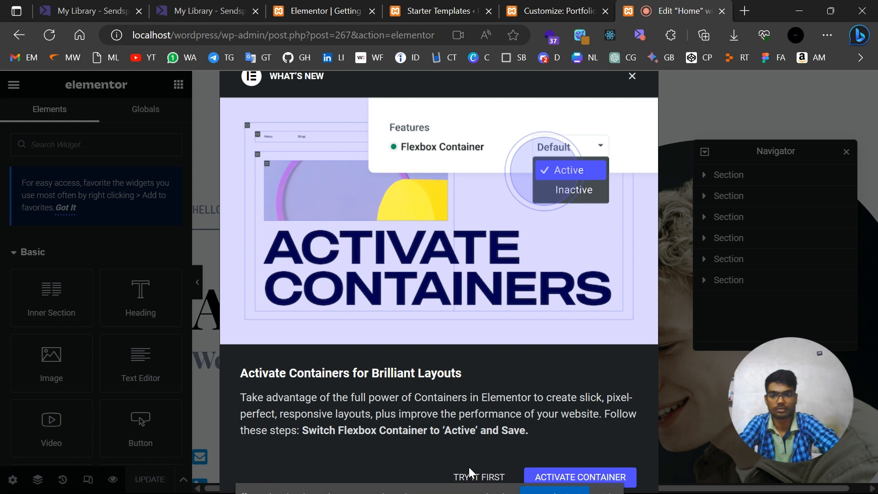
left_click(632, 76)
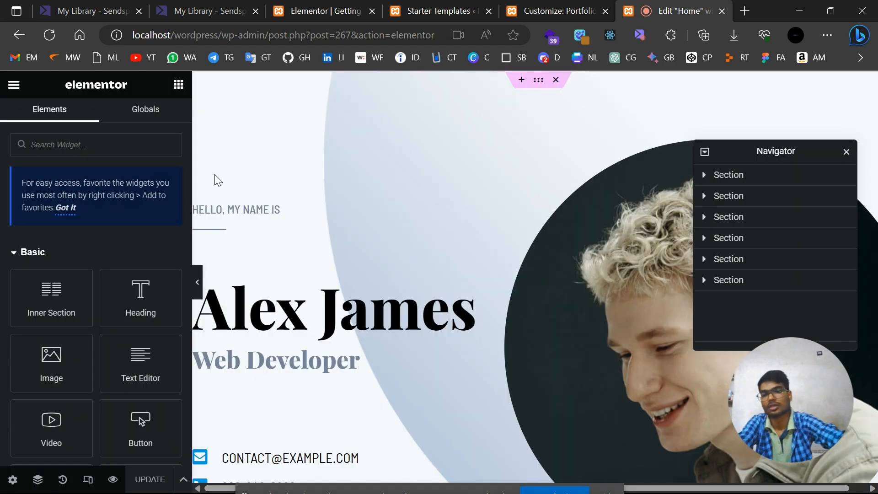
Expand and collapse the first two sections in the Navigator, then close it.
scroll(456, 235, "down", 15)
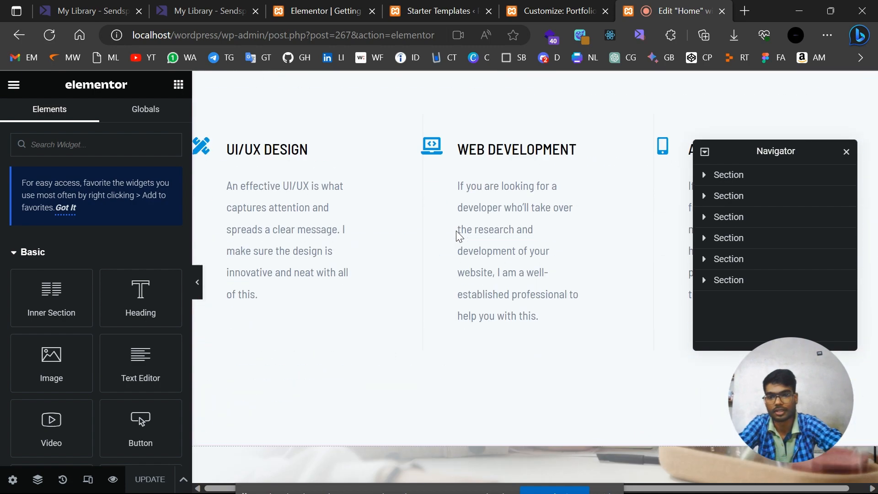
scroll(456, 235, "up", 15)
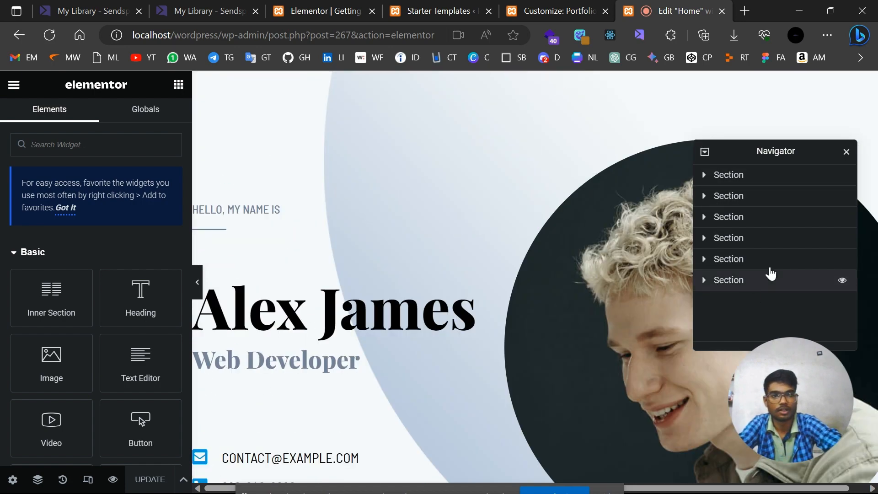
left_click(705, 179)
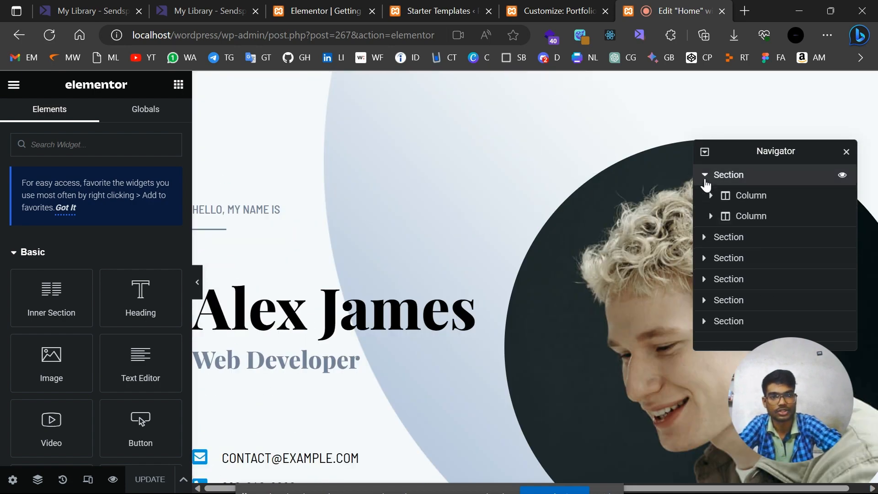
left_click(704, 175)
left_click(704, 196)
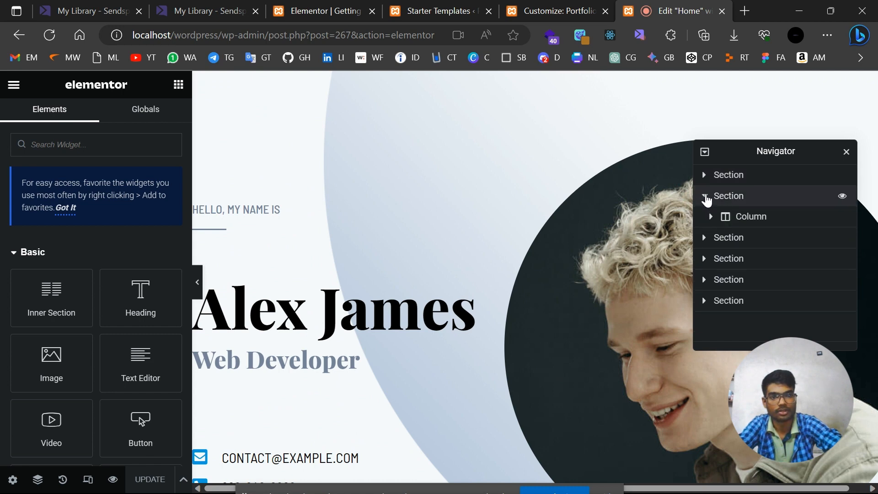
left_click(704, 196)
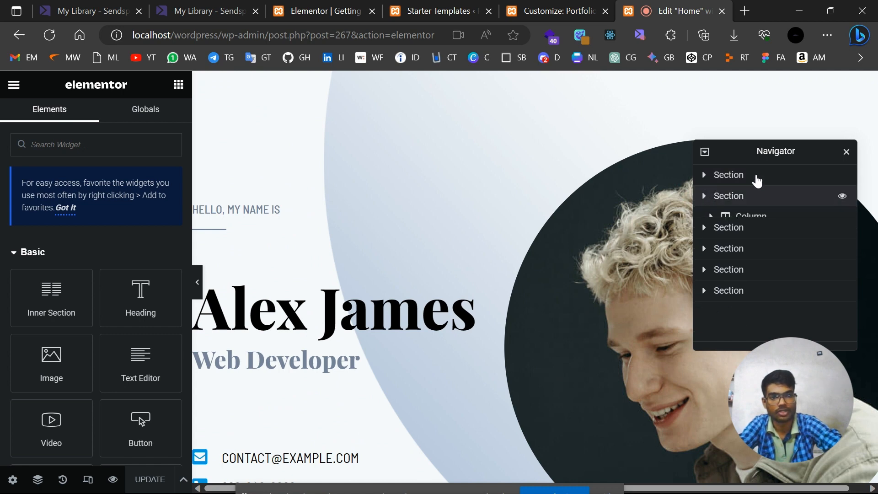
left_click(847, 153)
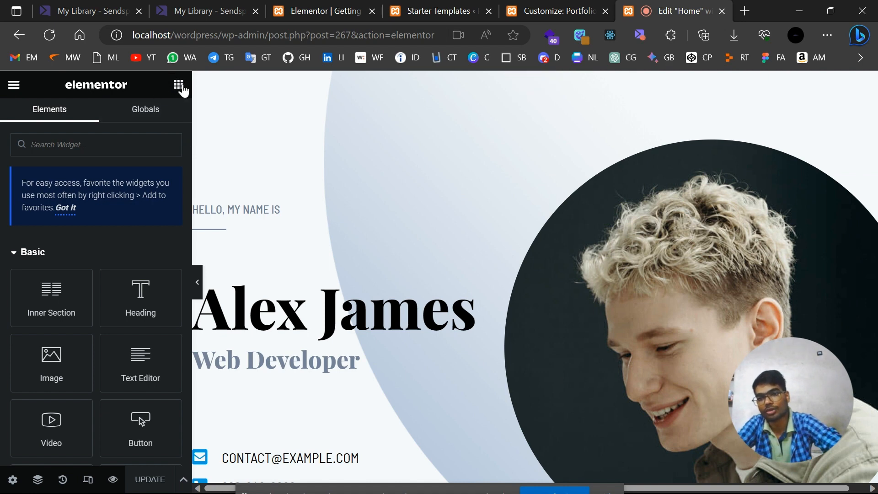
Scroll through the Elements widget panel.
scroll(89, 355, "down", 15)
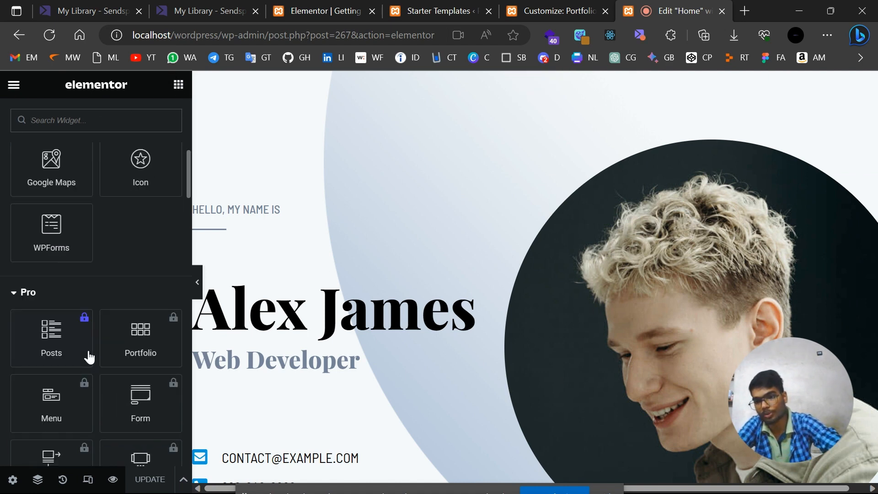
scroll(89, 356, "up", 8)
scroll(89, 357, "down", 15)
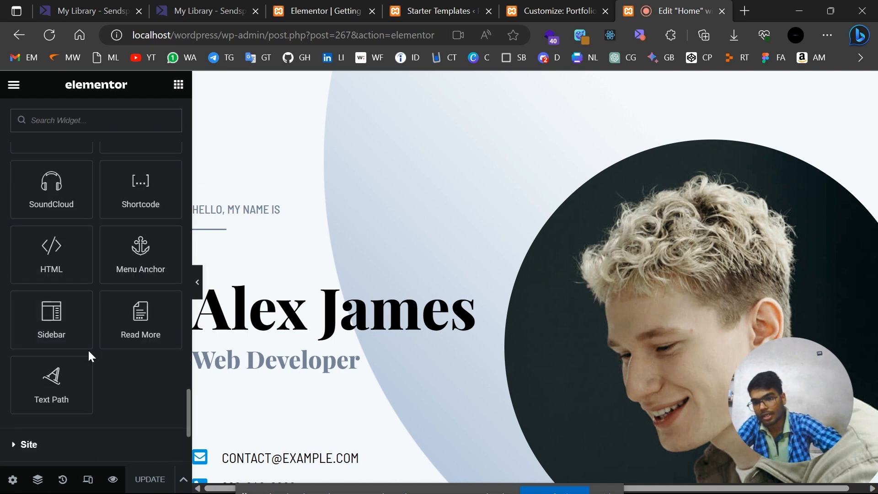
scroll(64, 283, "up", 20)
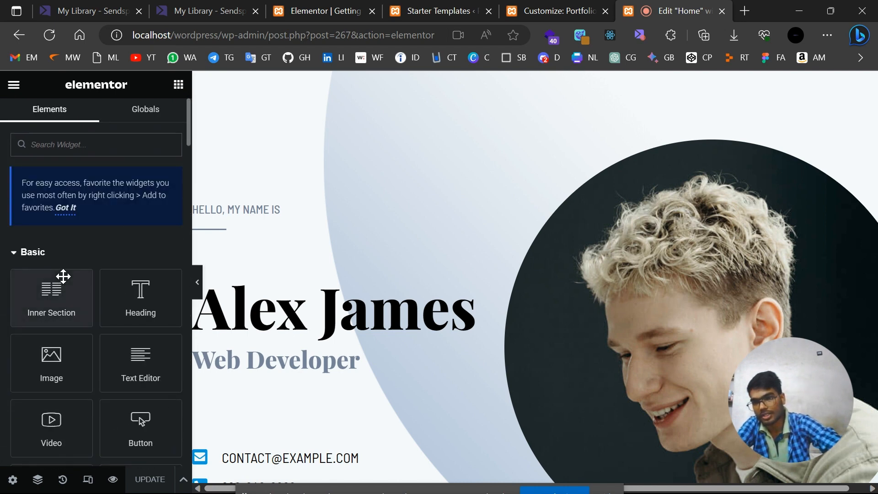
scroll(420, 297, "down", 6)
scroll(421, 297, "down", 2)
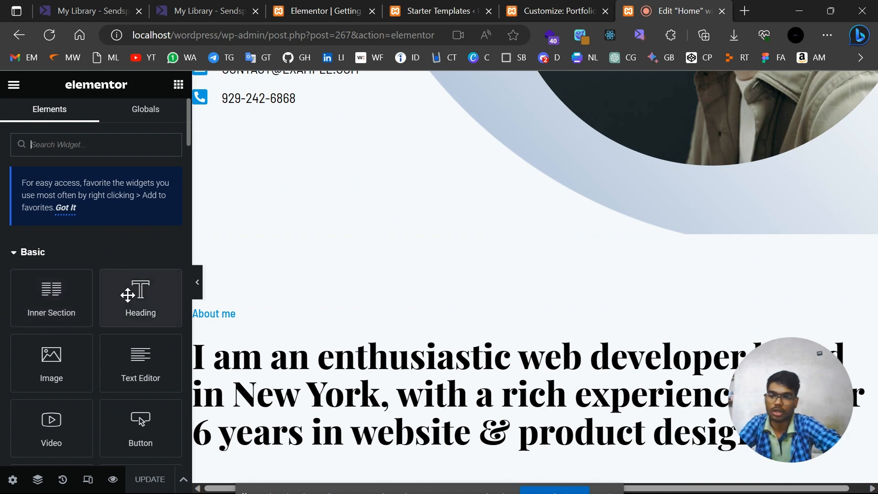
Add a Heading widget above About me reading "Hello I'm" followed by the site owner's name.
left_click_drag(135, 293, 404, 303)
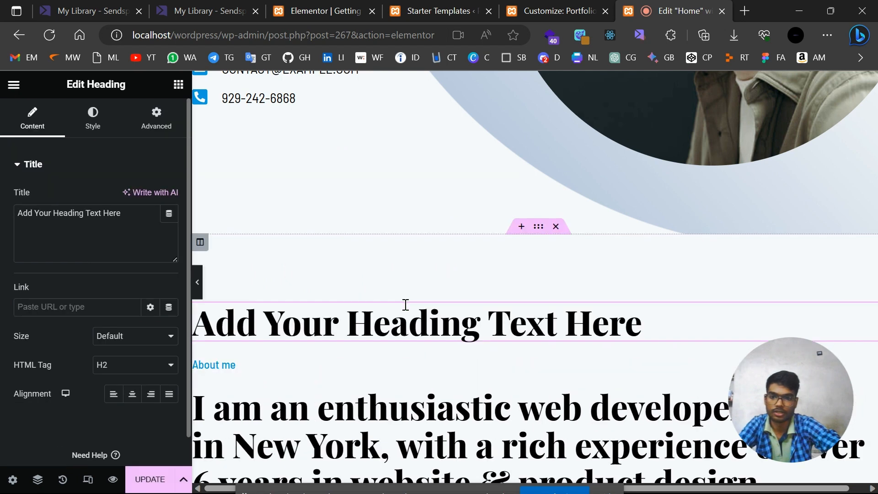
double_click(439, 316)
key("End")
triple_click(437, 315)
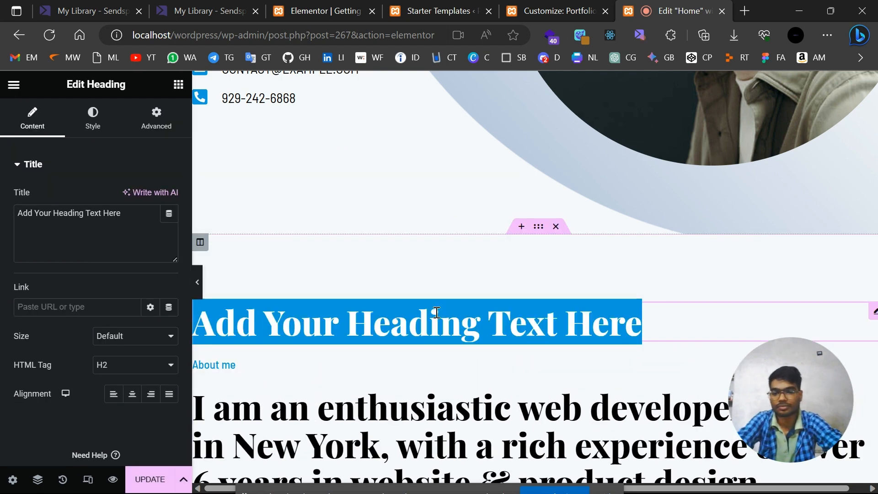
type("Hello ")
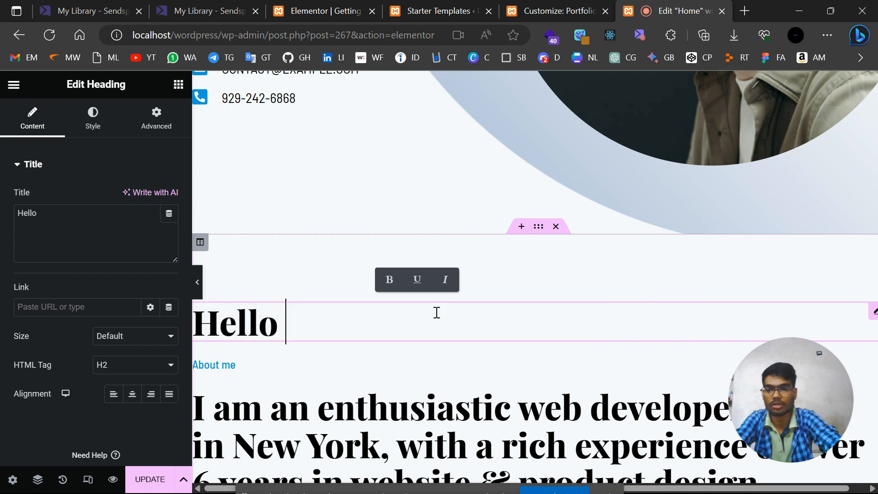
type("I")
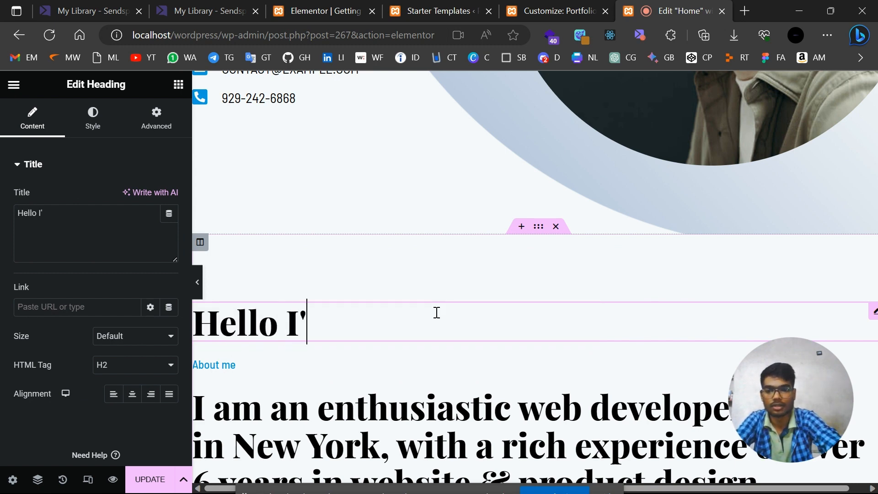
type("'m De")
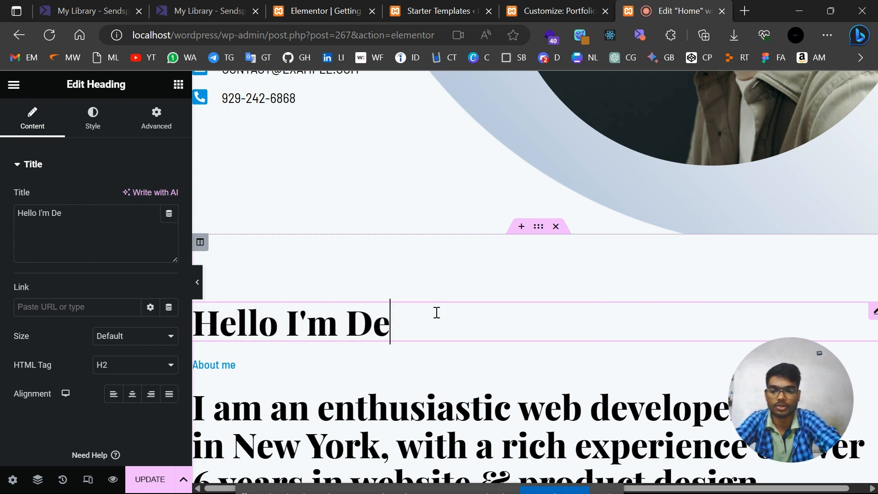
type("v Jain.")
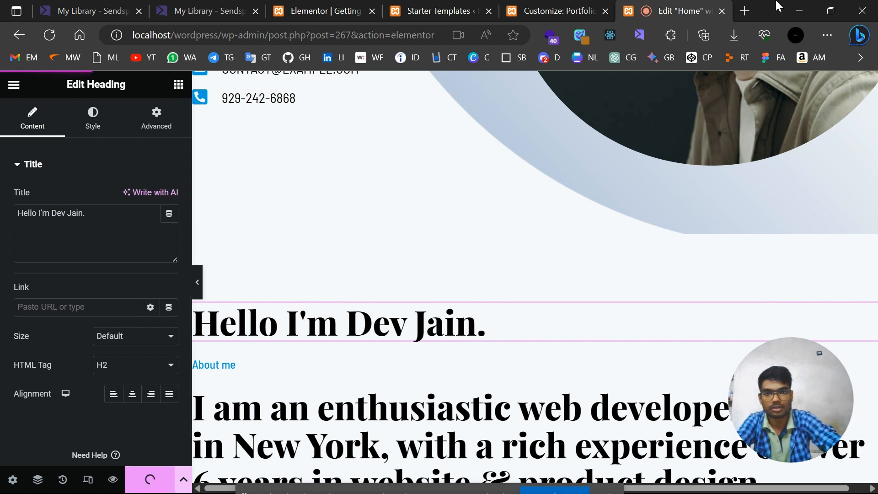
Load the local WordPress site in a new tab and check the greeting heading above About me.
left_click(748, 14)
type("localhost/wordpress")
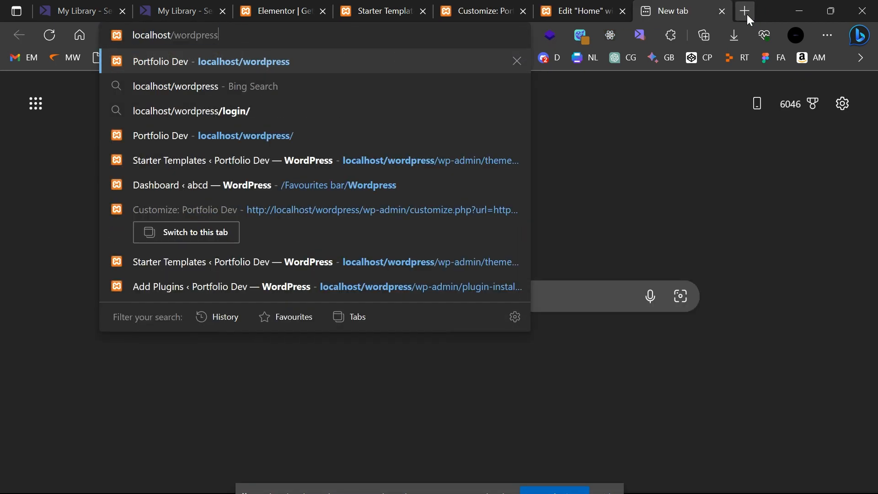
key("Return")
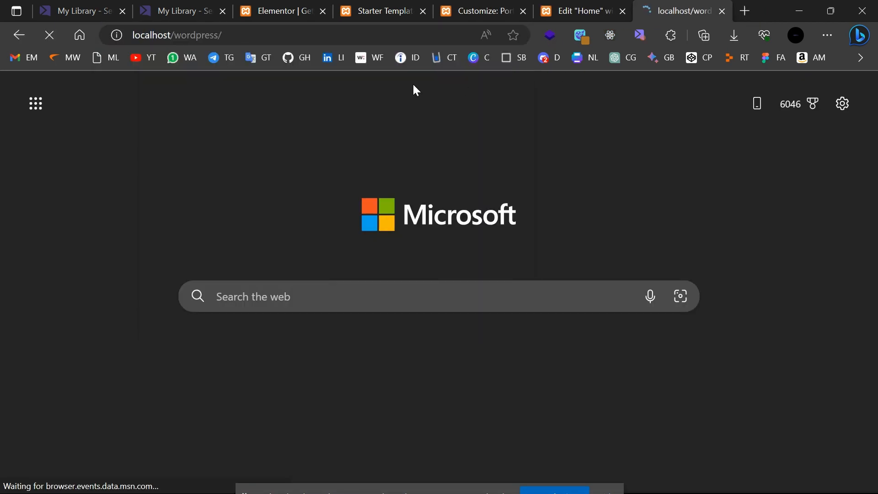
scroll(341, 229, "down", 10)
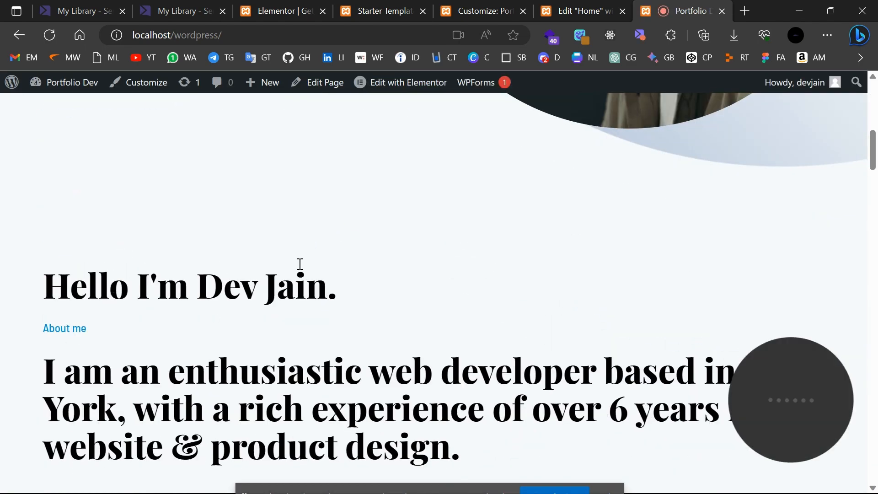
scroll(325, 251, "up", 10)
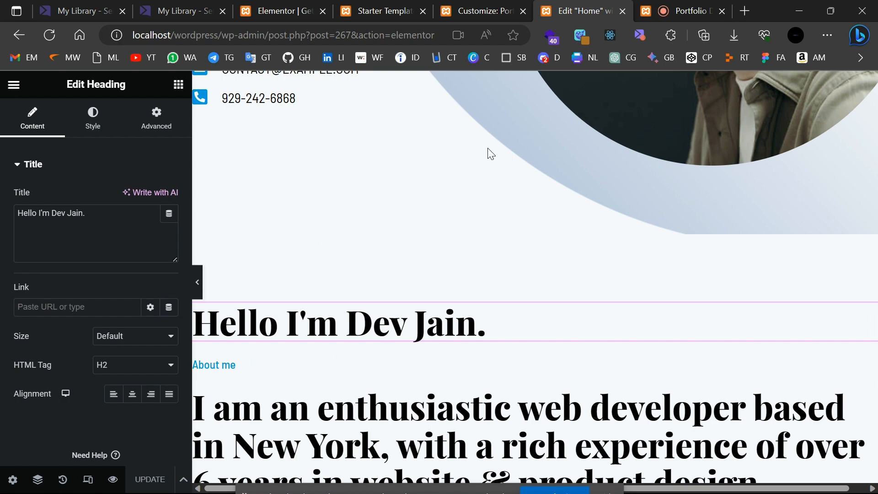
Replace the placeholder name in the hero heading with the site owner's name.
scroll(487, 147, "up", 8)
left_click(381, 299)
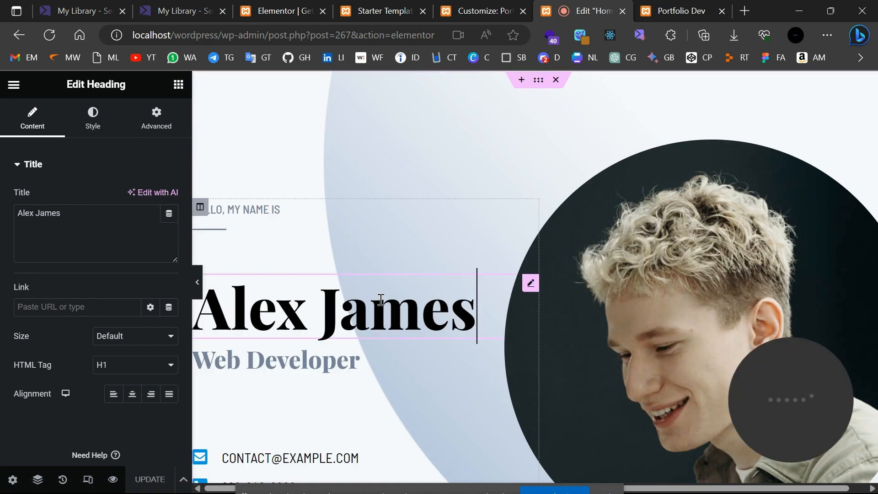
double_click(68, 222)
left_click(473, 311)
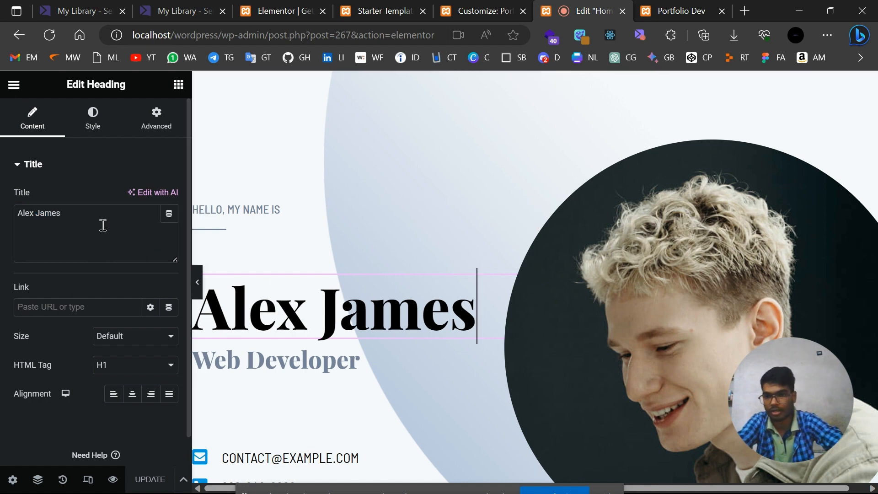
left_click(94, 209)
key("BackSpace")
key("BackSpace")
key("BackSpace")
key("BackSpace")
key("BackSpace")
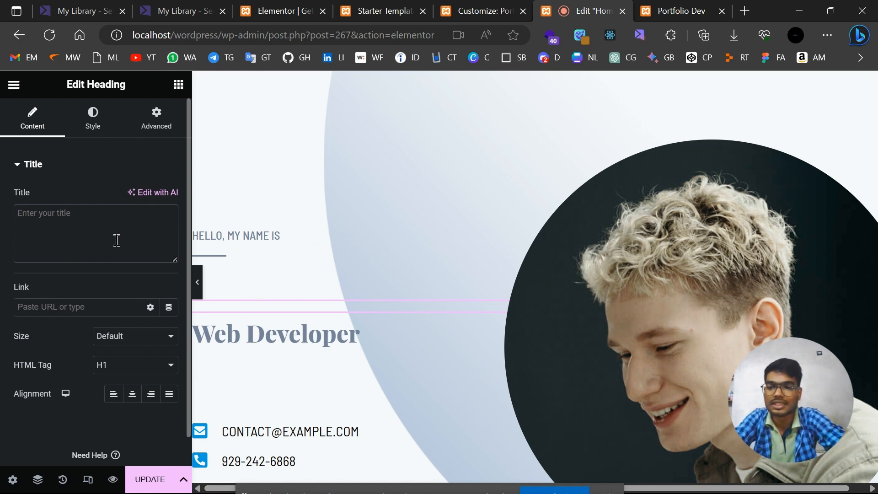
type("Dev Jain")
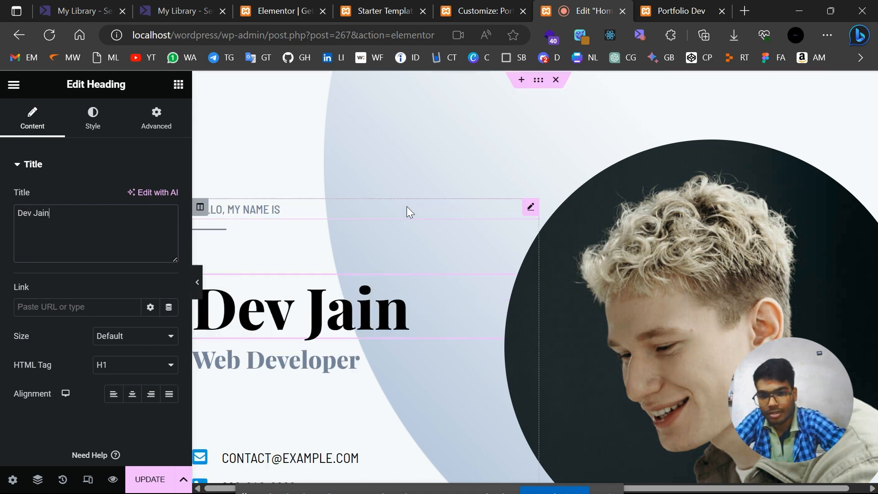
Review the updated hero and select its photo for editing.
scroll(278, 238, "down", 8)
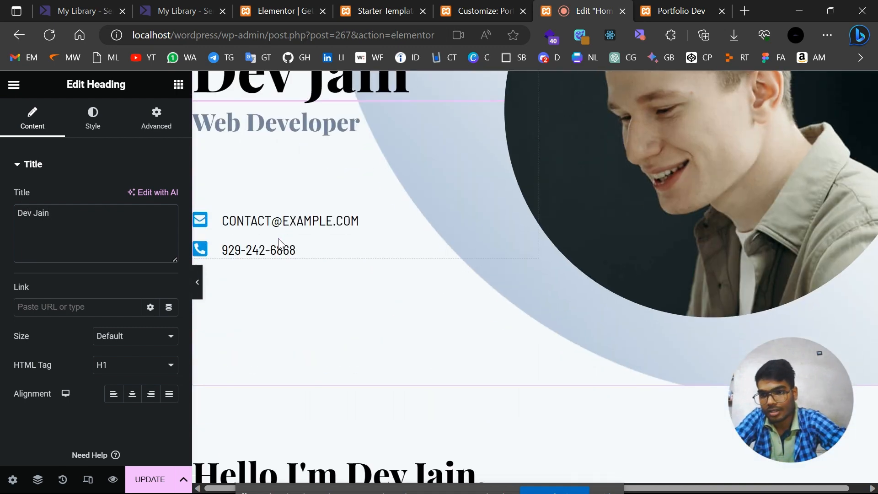
scroll(278, 238, "up", 5)
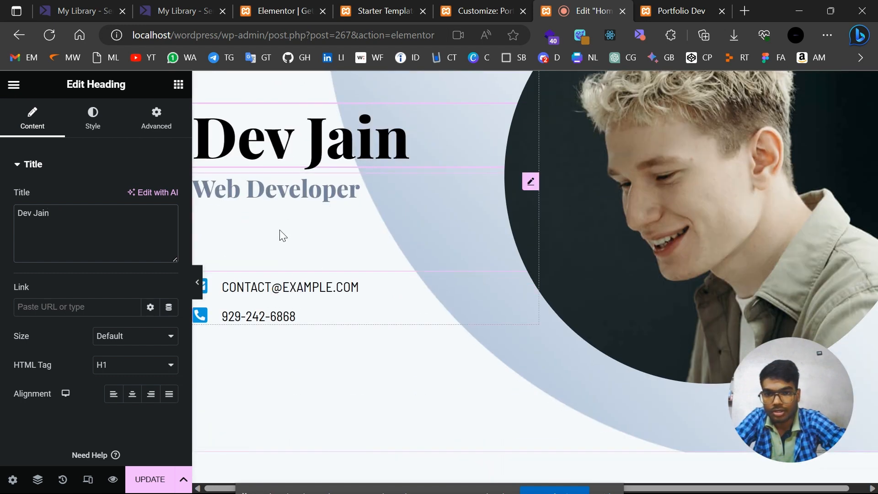
scroll(369, 254, "up", 2)
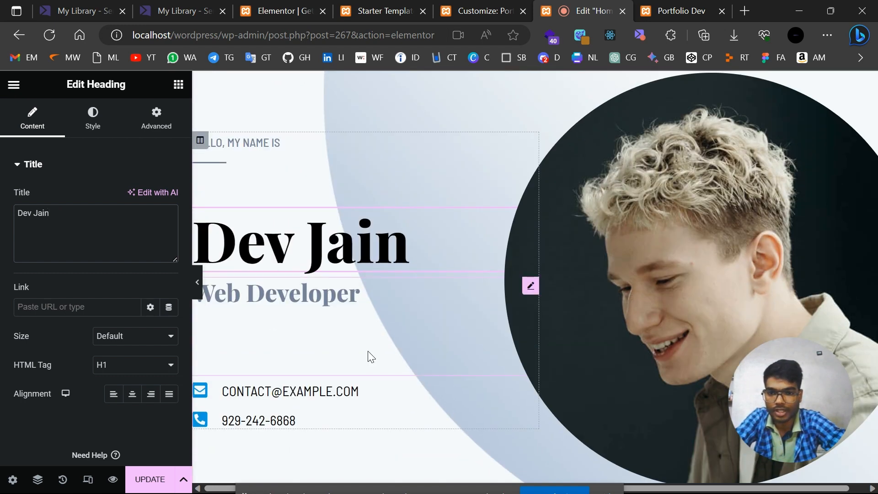
scroll(368, 355, "down", 5)
scroll(368, 353, "up", 6)
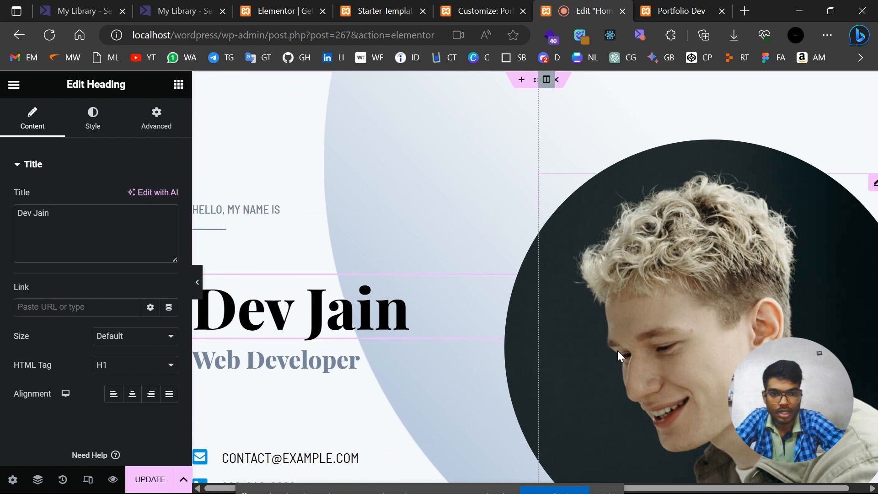
left_click(617, 350)
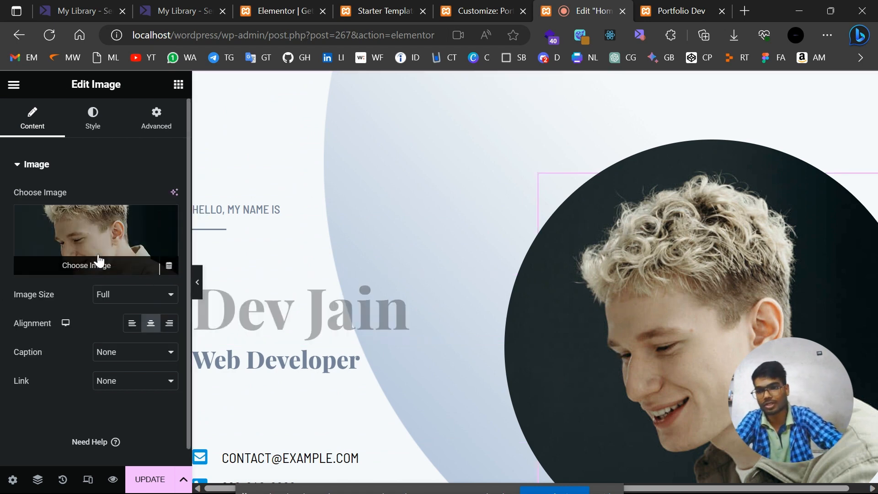
Upload the portrait 1676283182019.jpg from Downloads through the hero image's media picker.
left_click(119, 264)
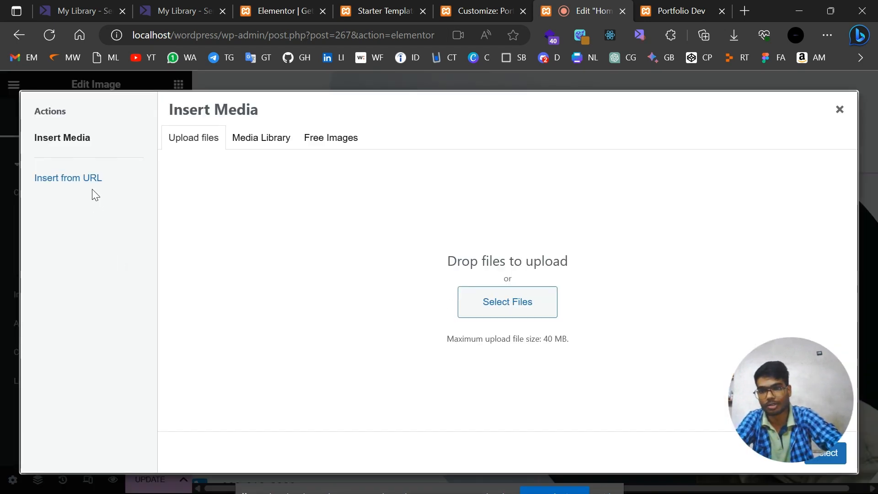
left_click(526, 315)
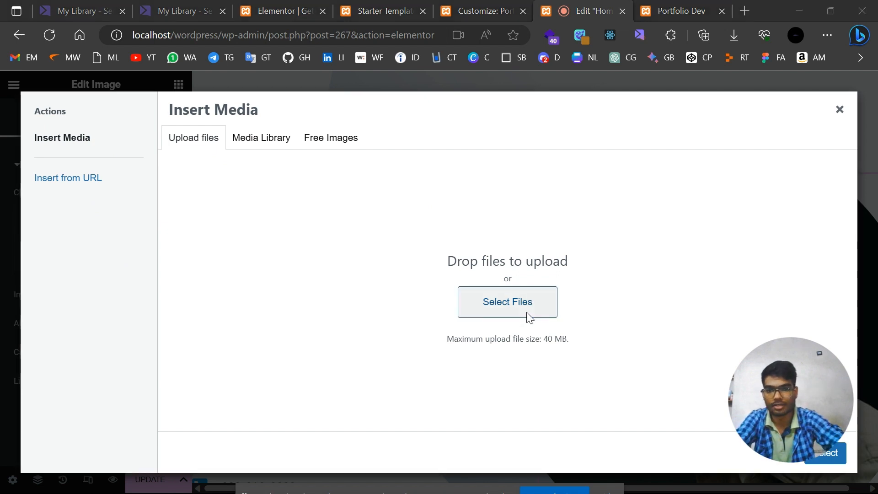
scroll(49, 208, "down", 3)
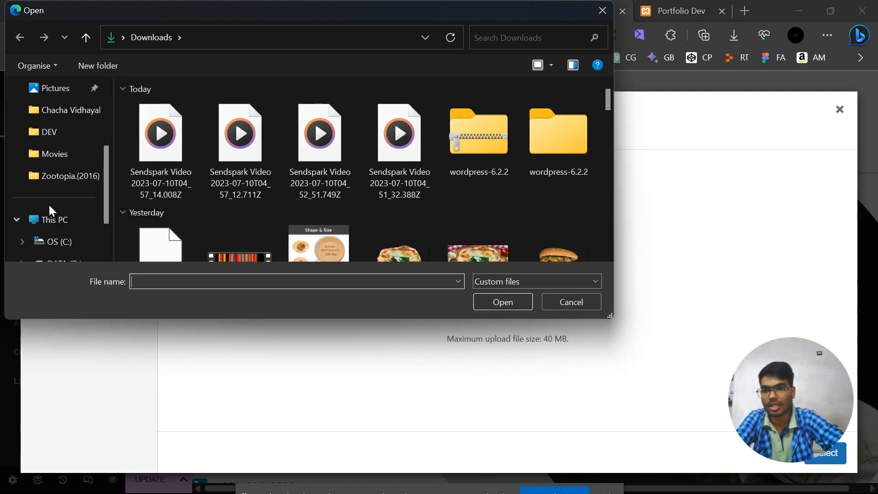
left_click(60, 139)
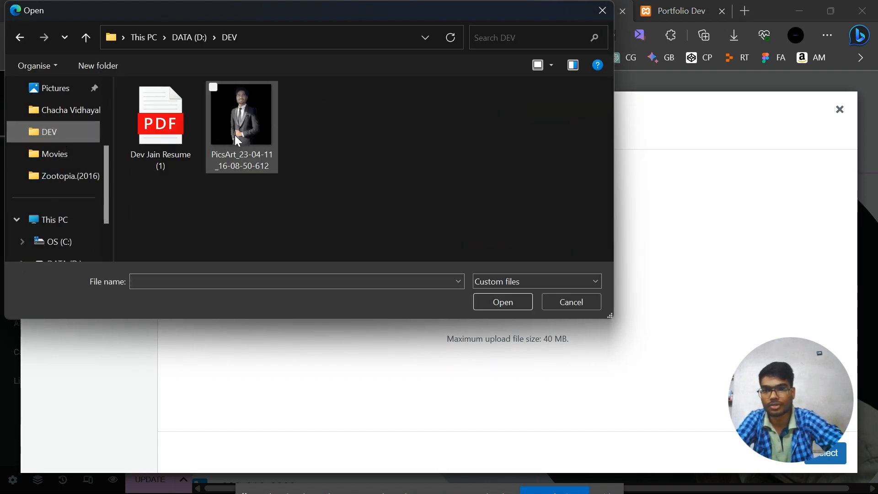
scroll(57, 137, "up", 3)
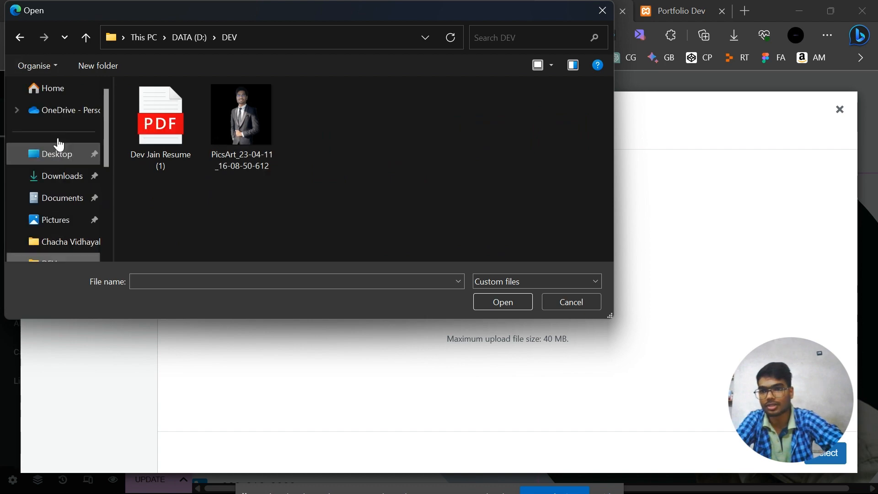
left_click(55, 177)
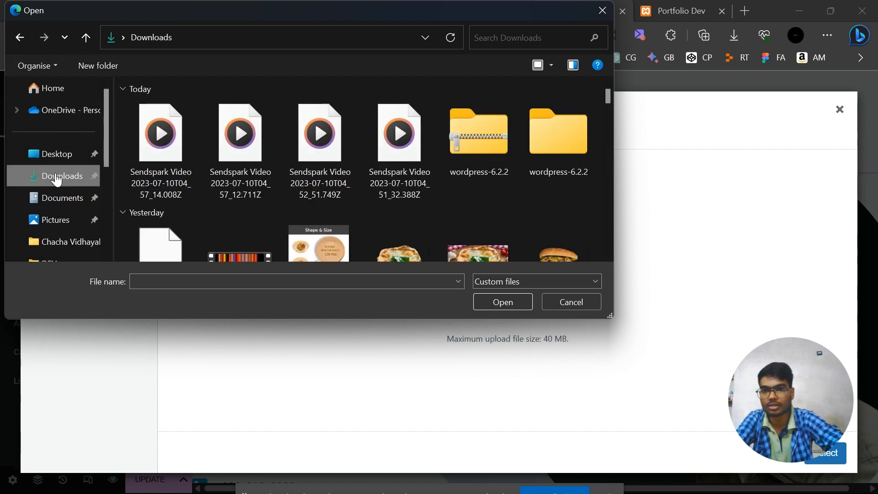
scroll(258, 183, "down", 10)
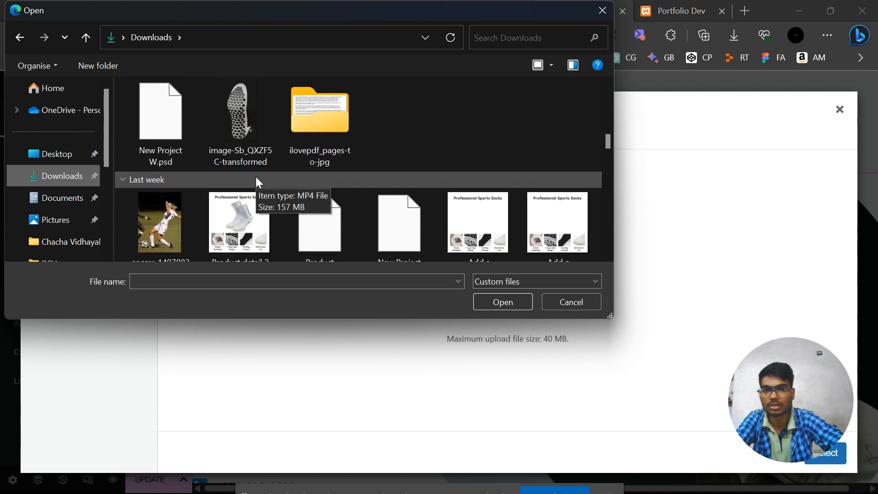
scroll(259, 183, "up", 2)
scroll(256, 181, "up", 2)
double_click(386, 123)
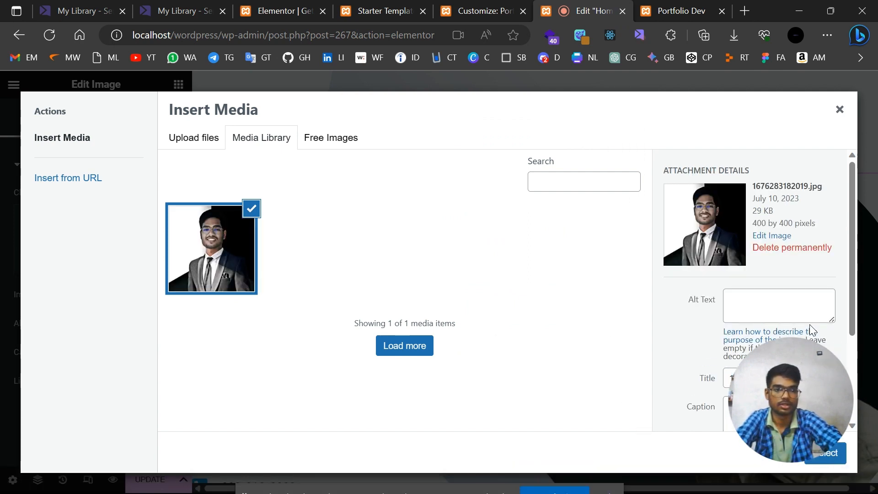
Insert the uploaded portrait into the hero image and update the page.
left_click_drag(790, 422, 723, 407)
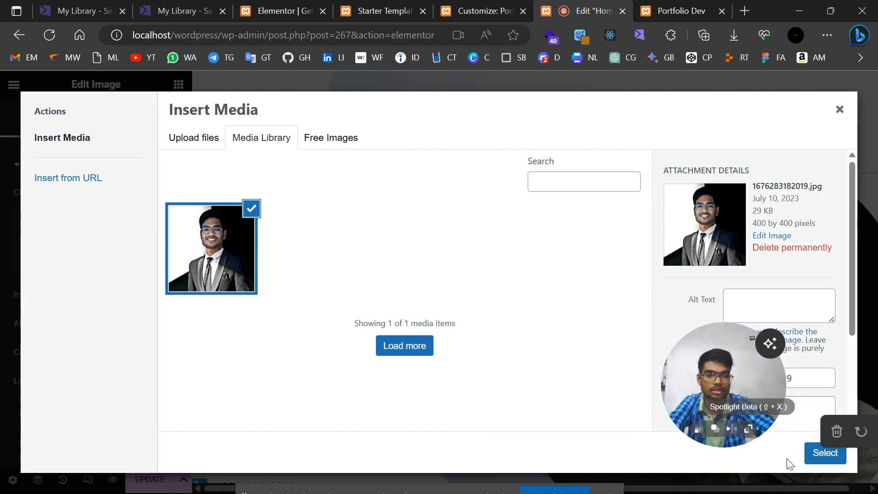
left_click(823, 452)
left_click_drag(726, 356, 810, 388)
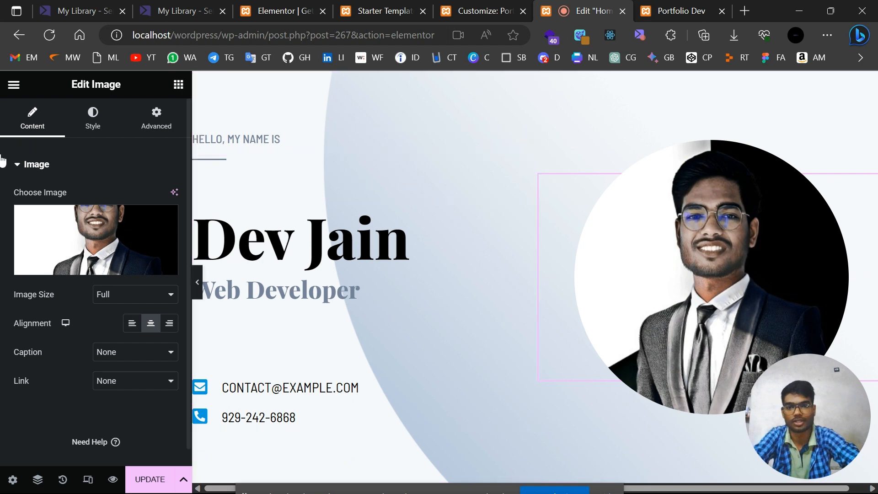
left_click(155, 479)
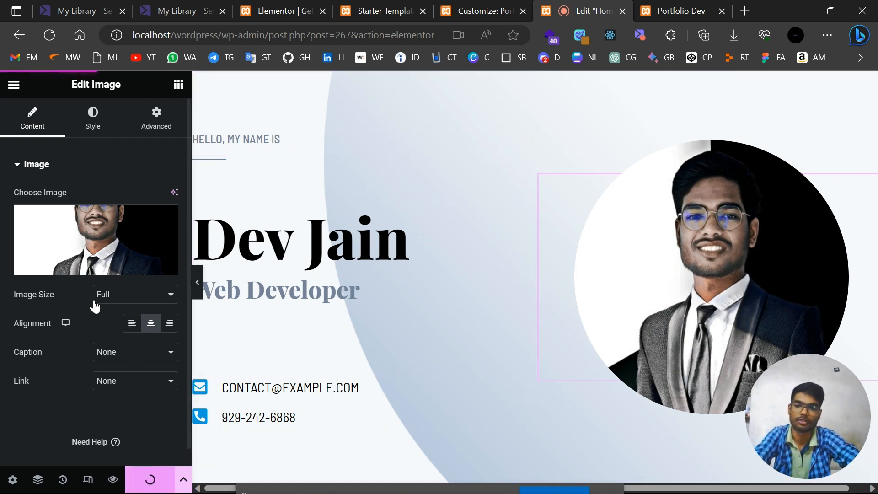
scroll(475, 227, "down", 5)
scroll(473, 221, "down", 5)
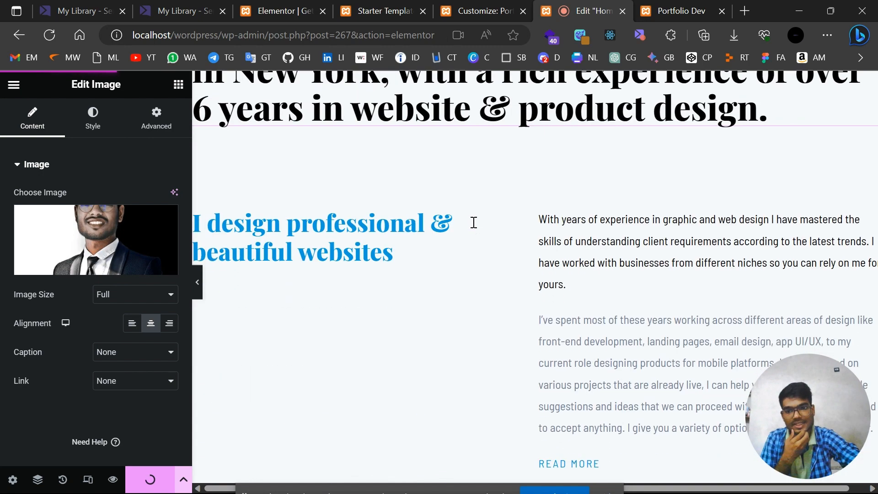
scroll(473, 222, "up", 10)
scroll(358, 364, "down", 5)
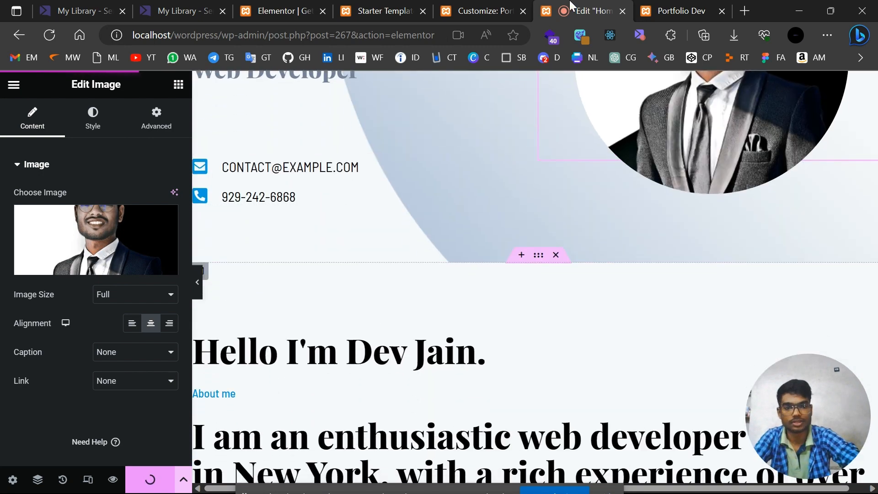
left_click(681, 11)
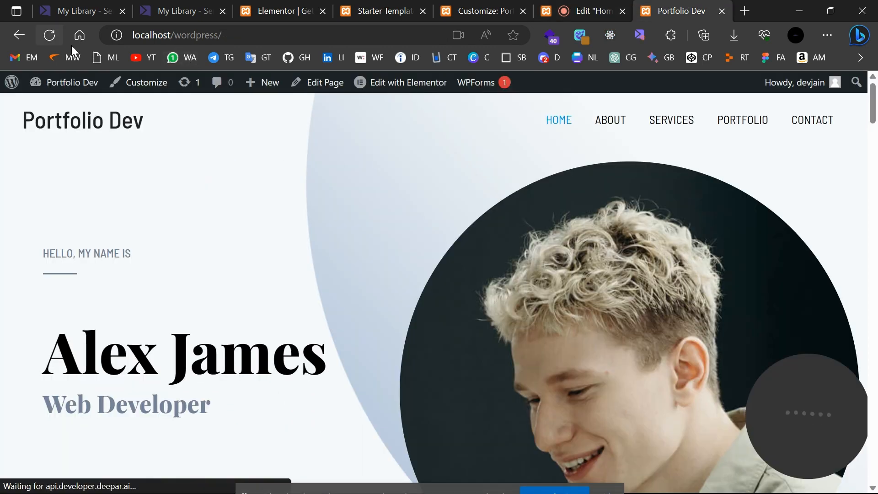
left_click(48, 35)
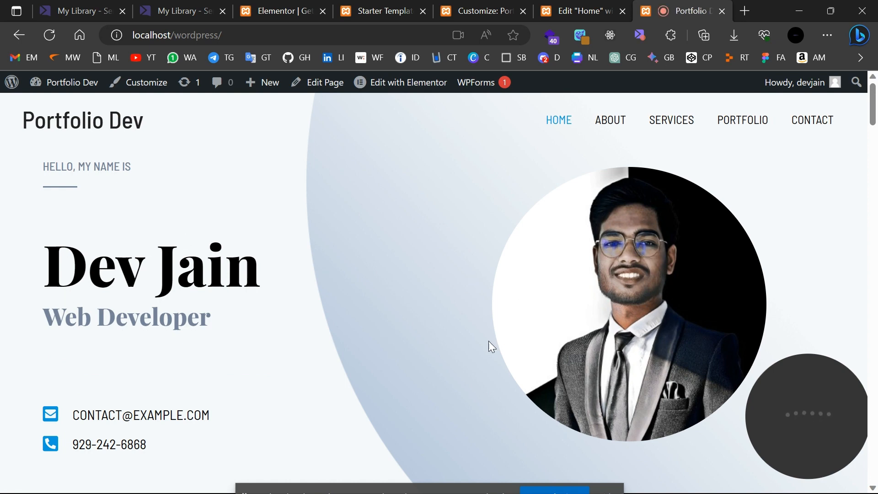
scroll(287, 300, "down", 6)
scroll(288, 300, "up", 7)
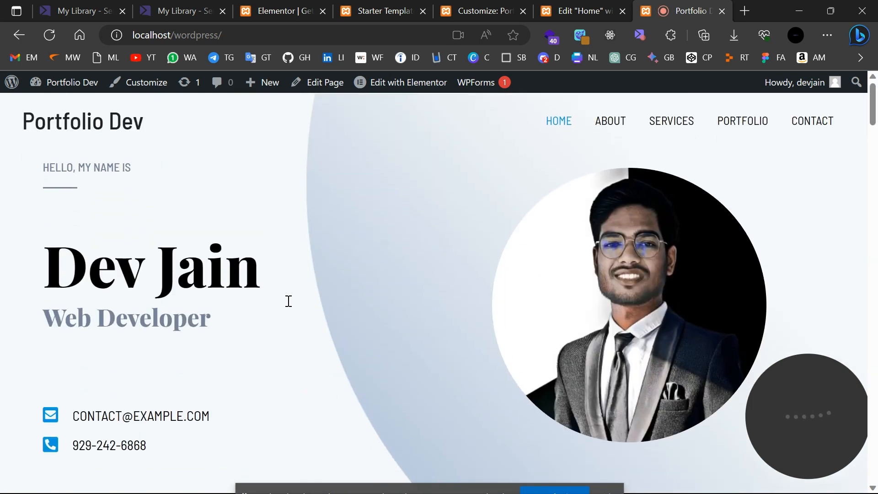
scroll(219, 359, "down", 15)
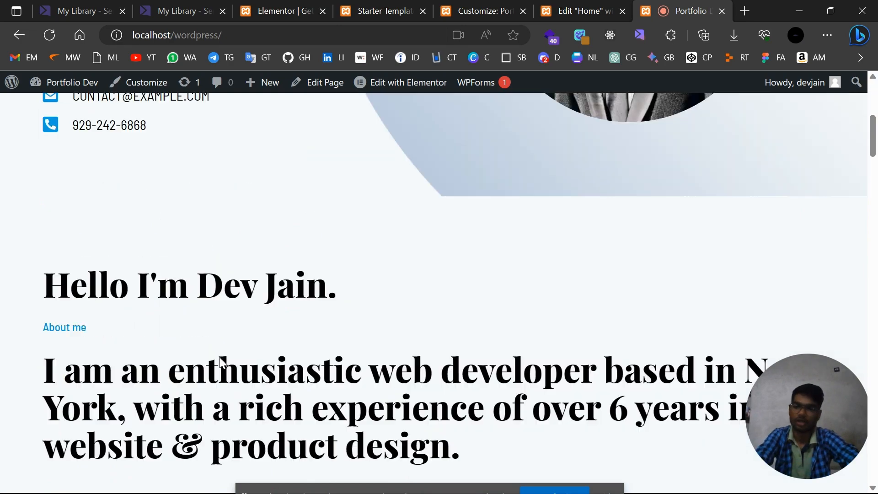
scroll(220, 366, "up", 3)
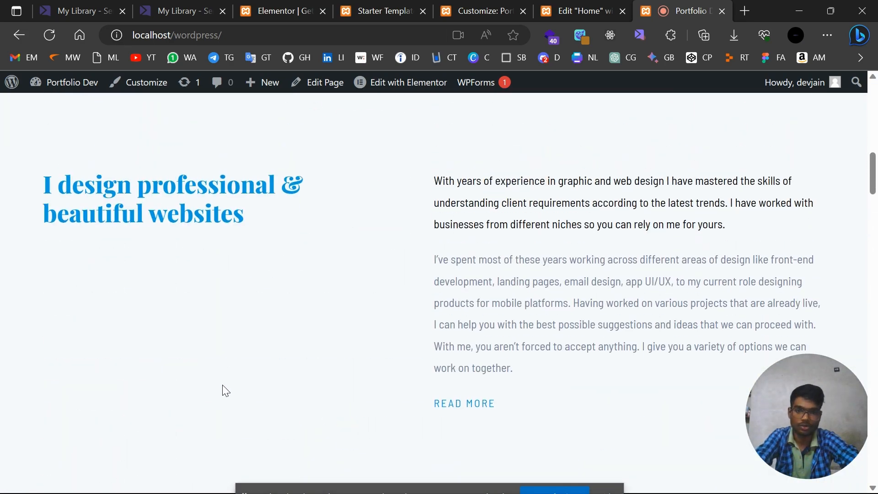
scroll(222, 385, "down", 18)
scroll(222, 385, "up", 20)
scroll(223, 386, "down", 10)
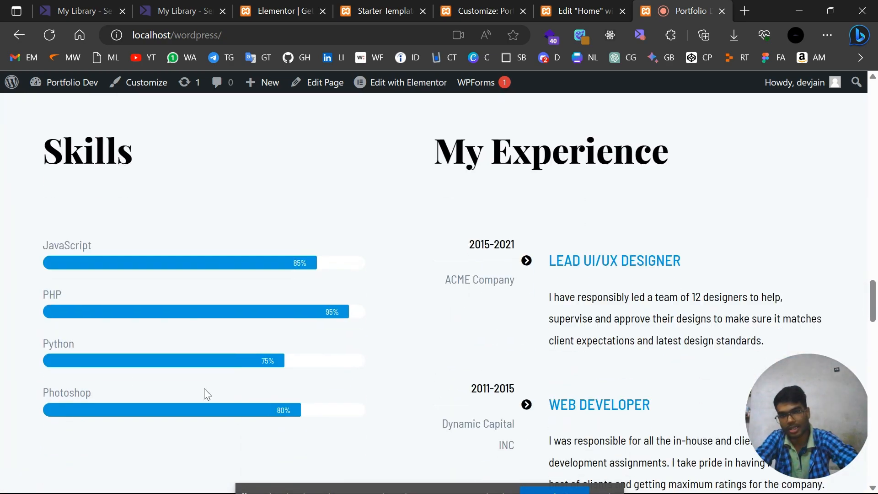
Set the Python progress bar's percentage to 82 in the Elementor editor.
left_click(579, 11)
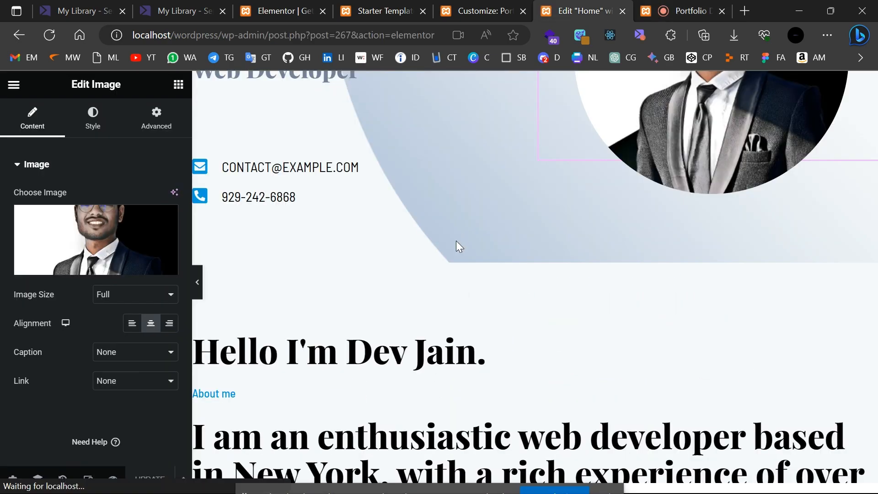
scroll(456, 241, "down", 10)
scroll(457, 247, "up", 10)
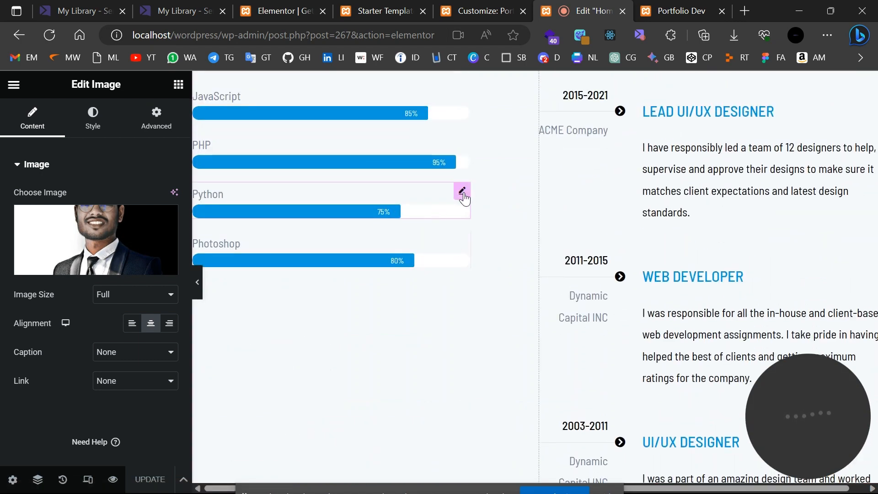
left_click(462, 192)
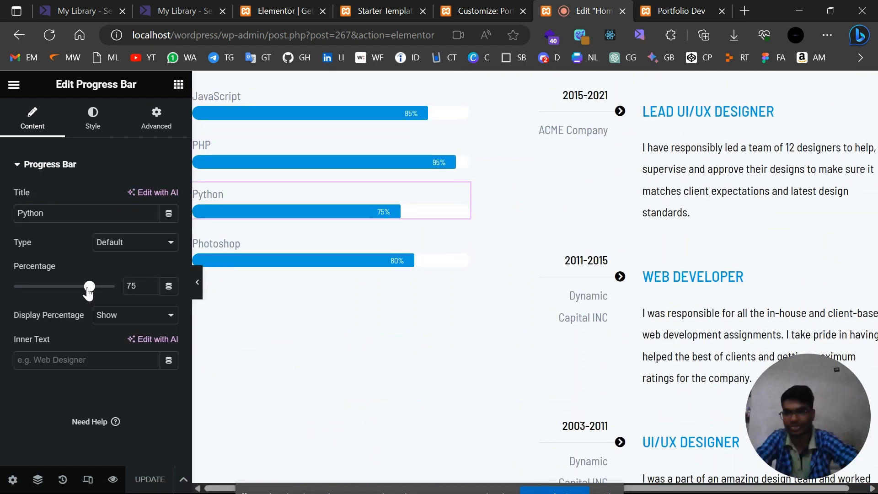
mouse_move(88, 293)
left_mouse_down()
mouse_move(33, 292)
mouse_move(93, 295)
left_mouse_up()
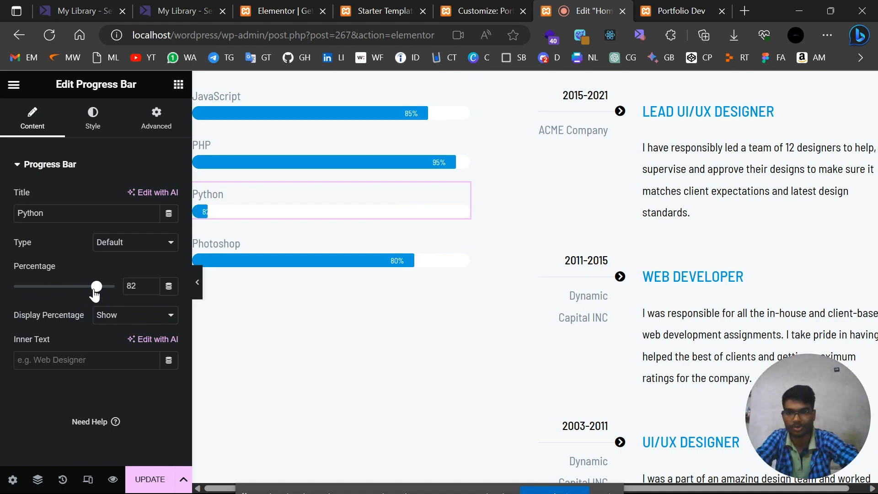
scroll(514, 212, "up", 5)
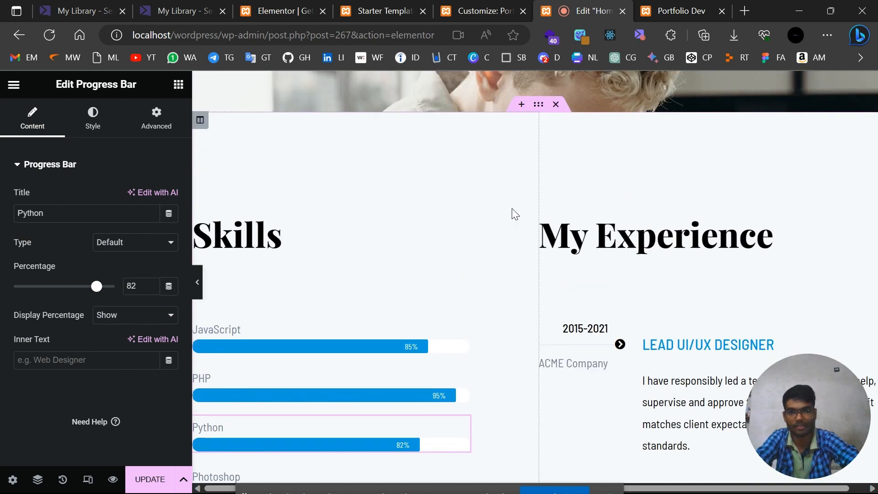
scroll(515, 213, "up", 10)
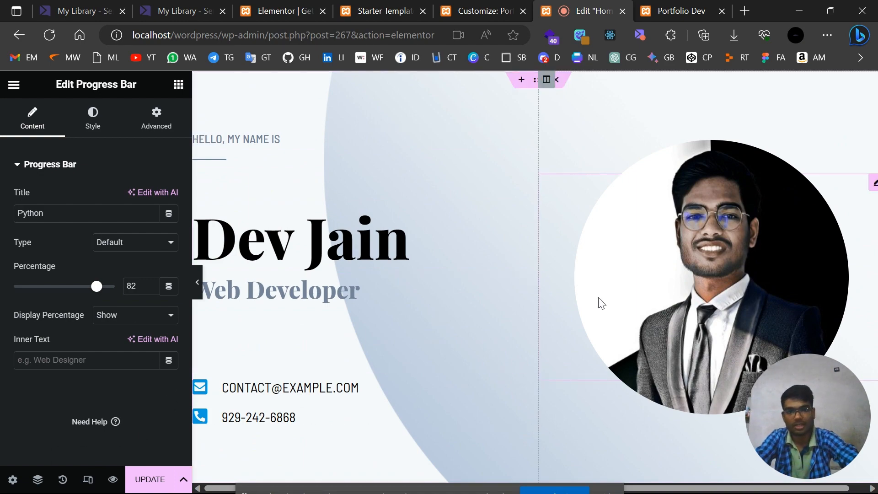
scroll(600, 303, "down", 4)
scroll(500, 351, "down", 2)
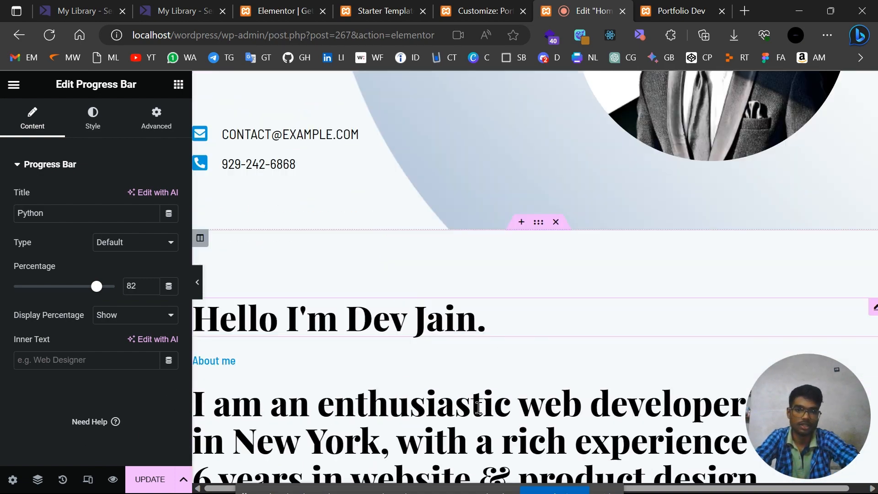
scroll(477, 407, "down", 8)
scroll(477, 407, "up", 12)
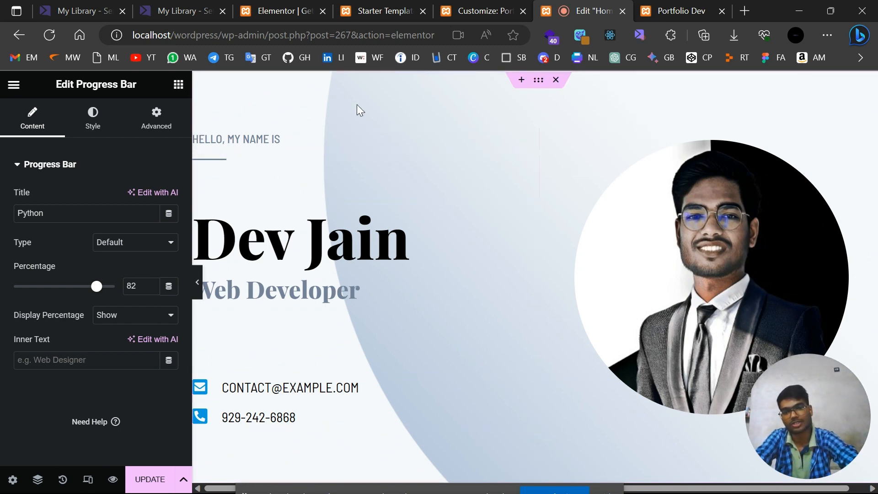
Check the live Portfolio Dev page, then open a blank new browser tab.
left_click(704, 6)
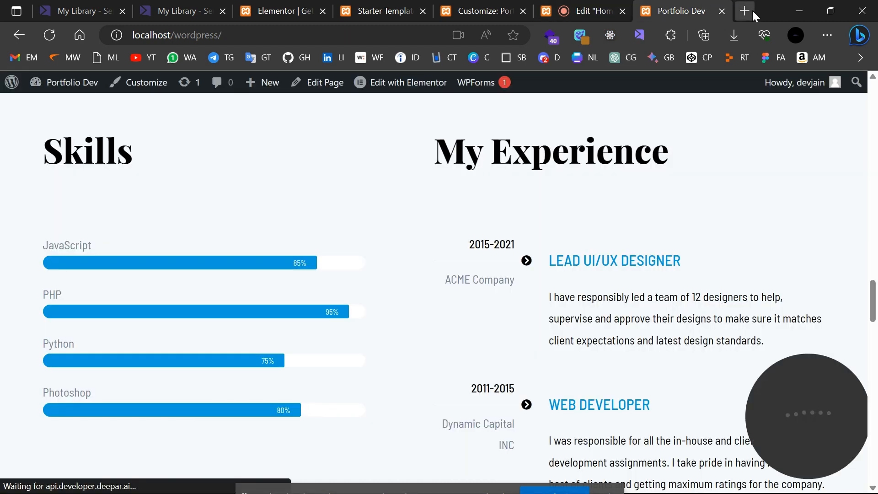
left_click(607, 5)
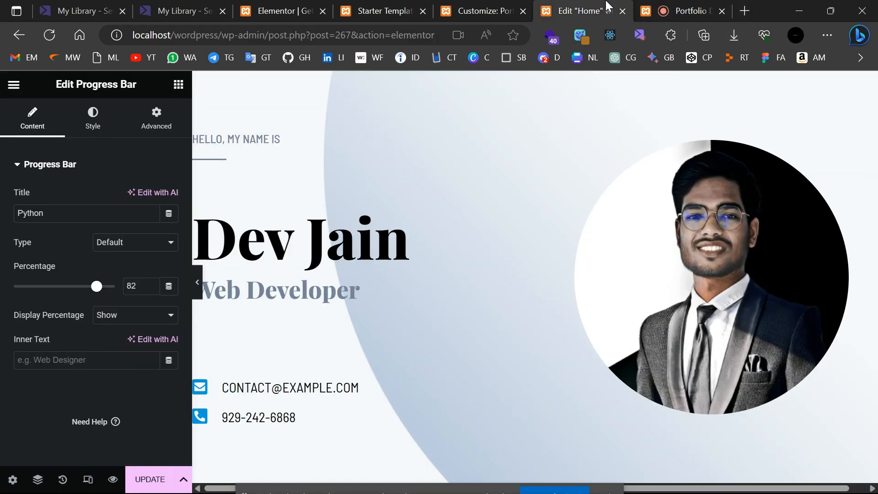
left_click(742, 12)
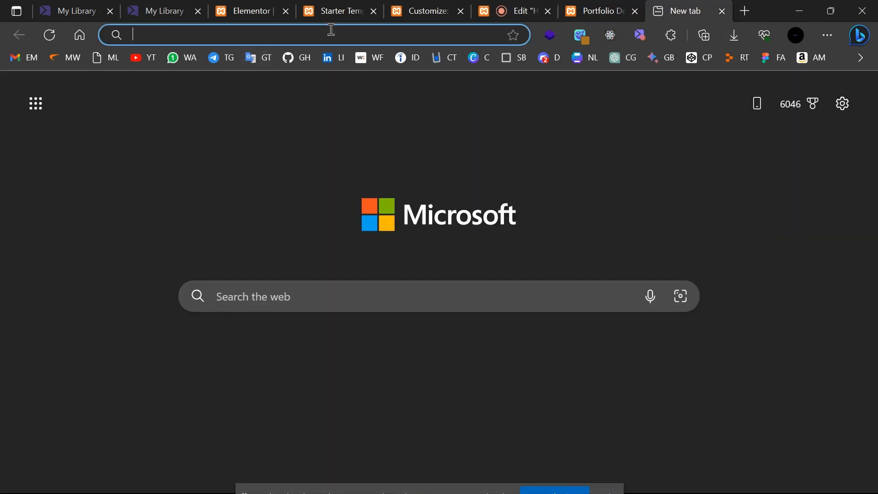
Tick off Install theme - astra, Install starter template and Edit the pages and post in To Do.
left_click(331, 30)
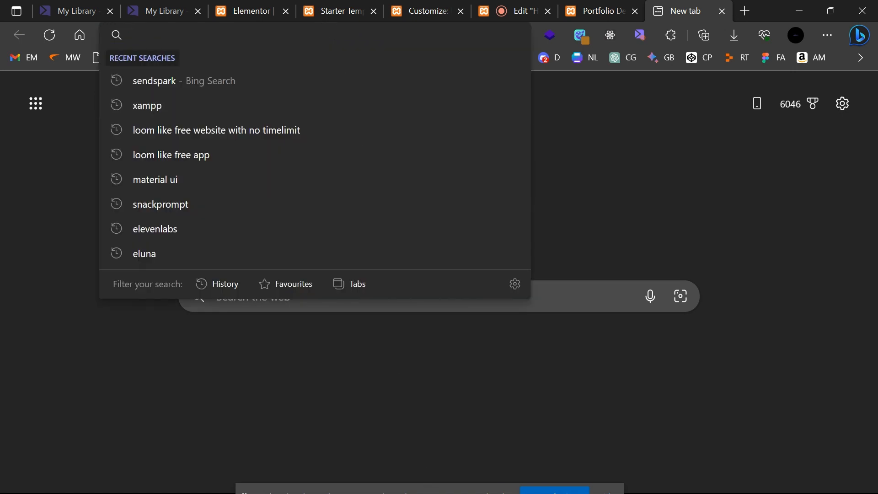
left_click(454, 487)
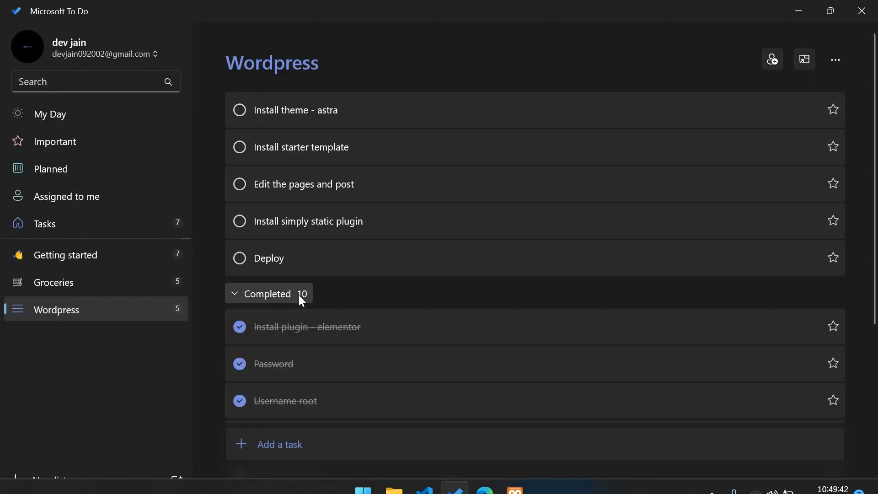
left_click(241, 110)
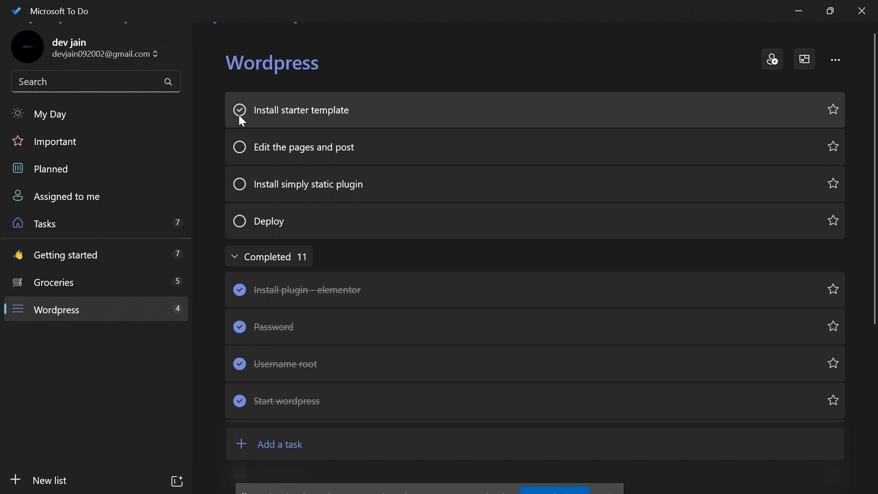
left_click(241, 117)
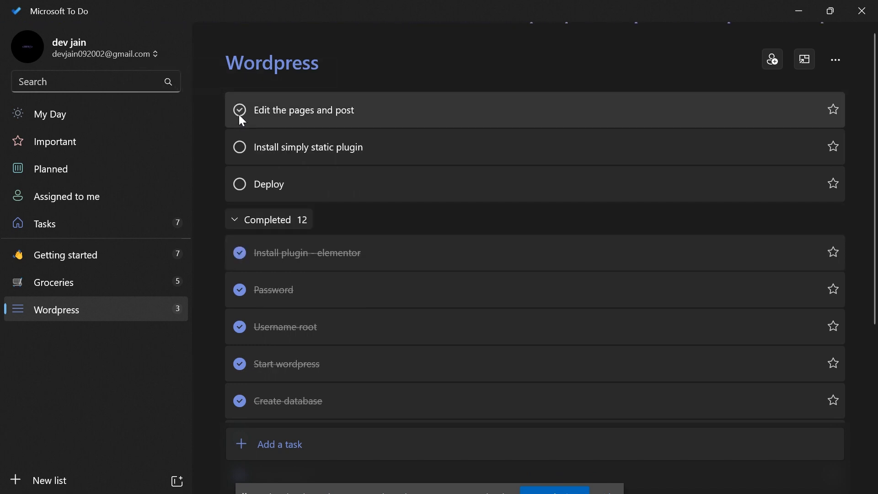
left_click(240, 116)
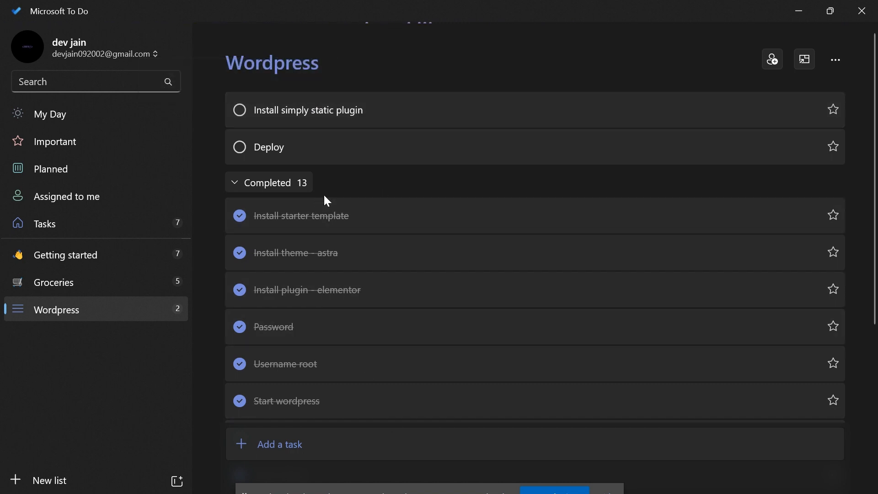
mouse_move(521, 491)
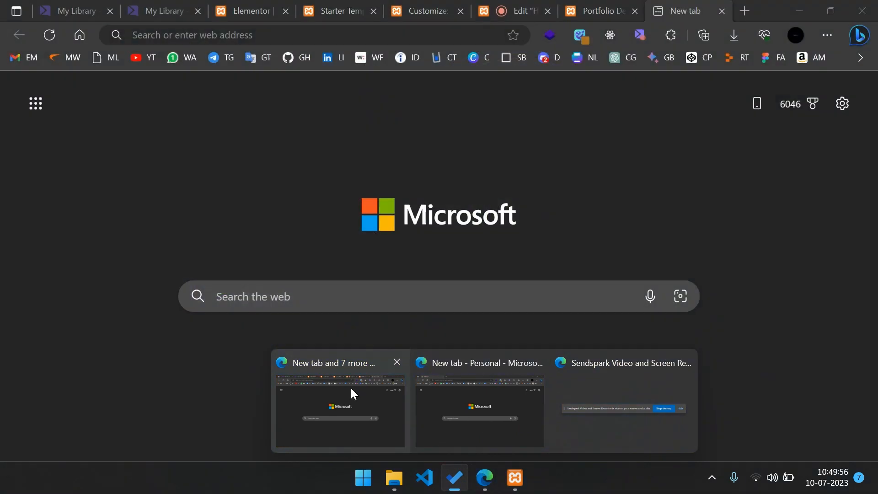
Load netlify.com in the new tab and go to its Log in page.
left_click(350, 386)
left_click(402, 33)
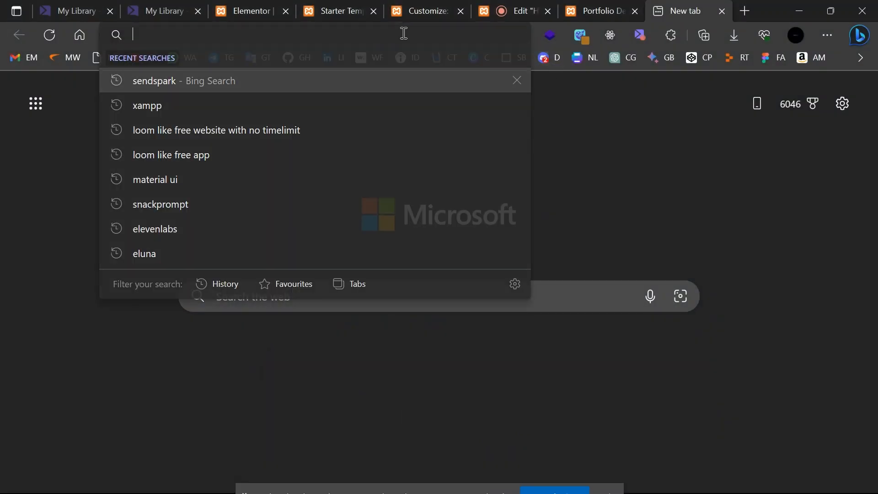
type("netlify.com")
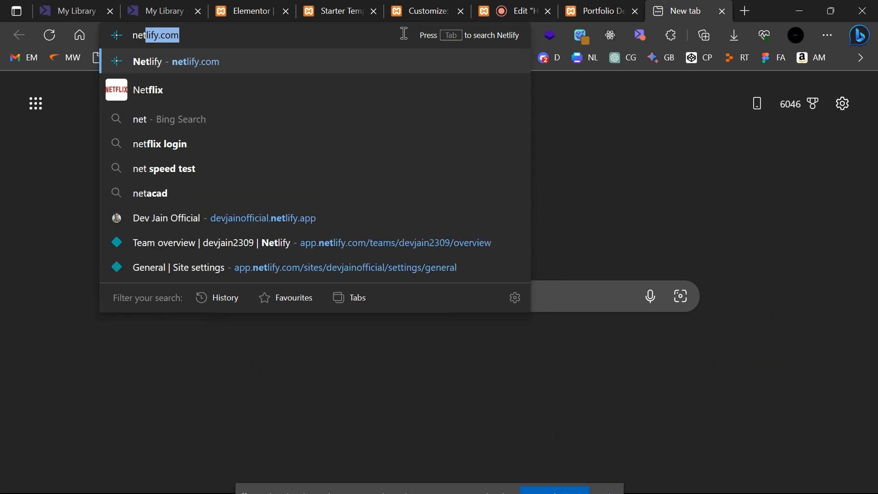
key("Right")
key("Return")
type("\\")
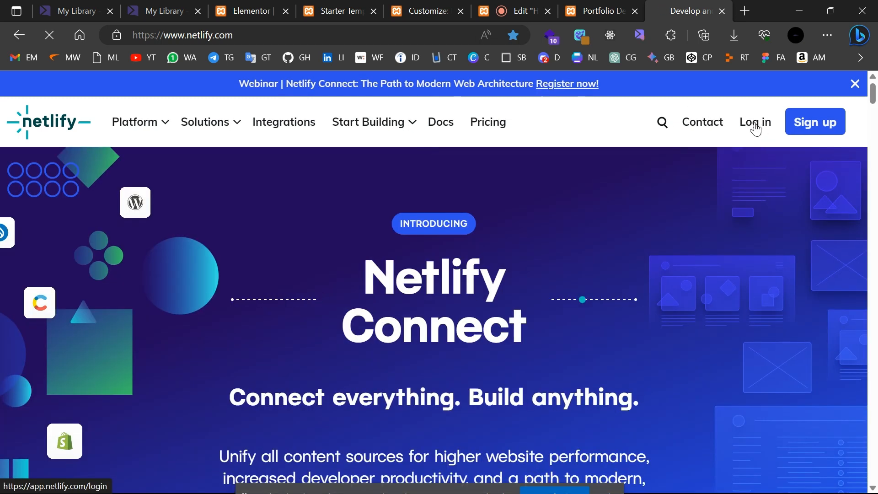
left_click(756, 124)
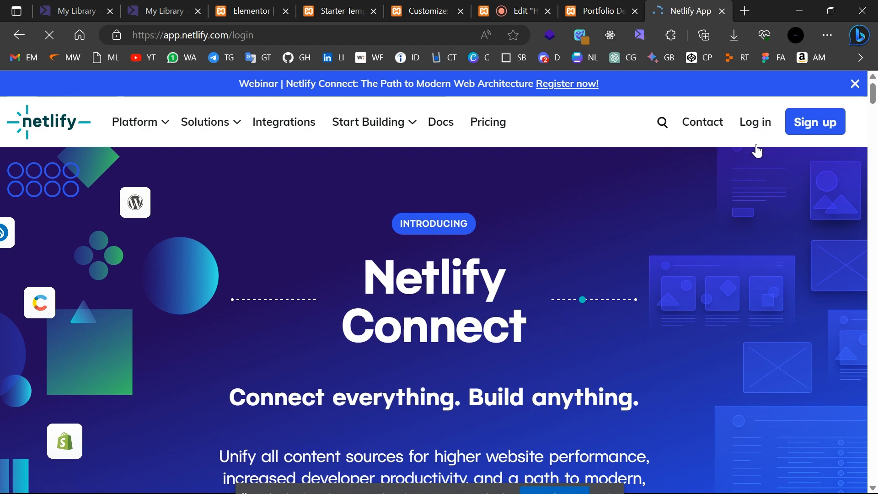
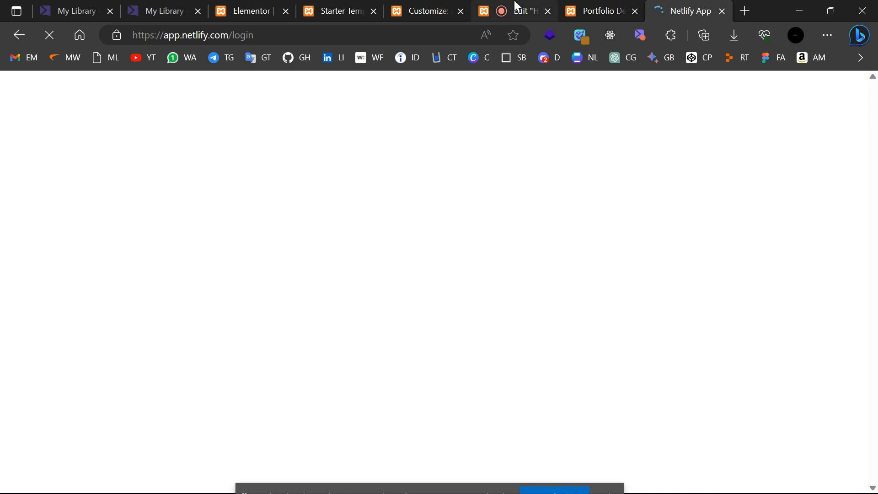
Back on the Netlify team overview, dismiss the announcement and choose Add new site > Deploy manually.
left_click(616, 6)
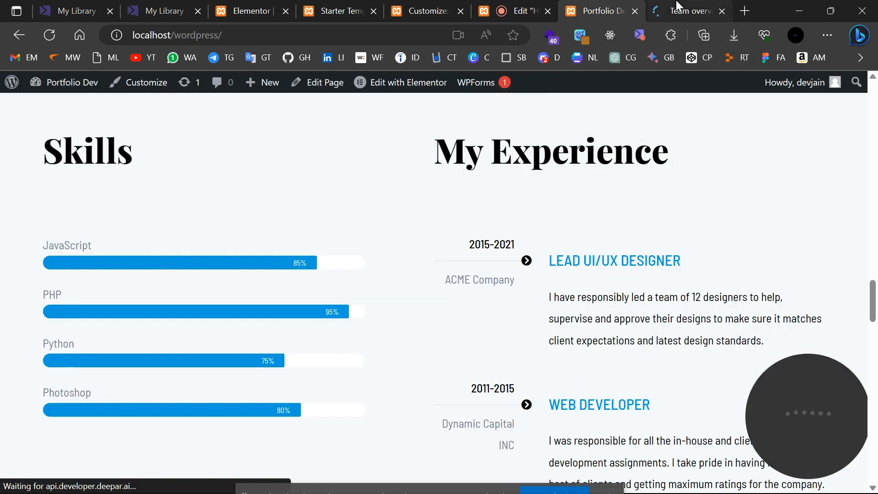
left_click(677, 9)
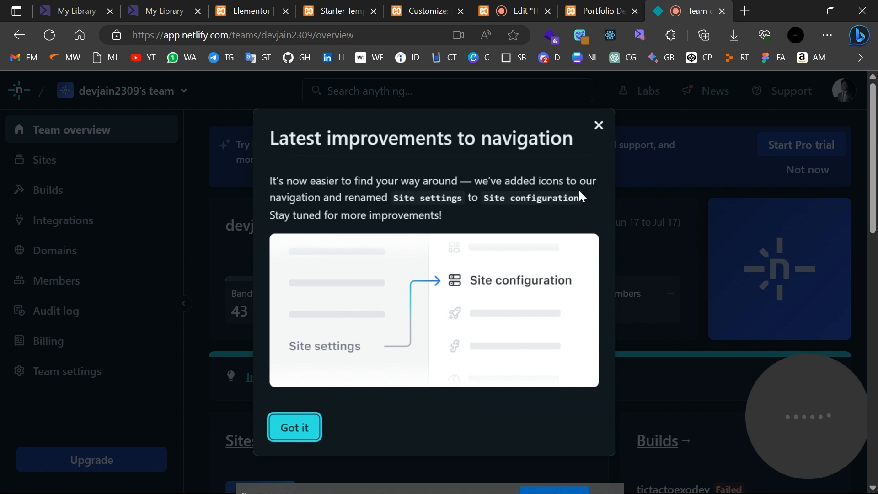
left_click(593, 130)
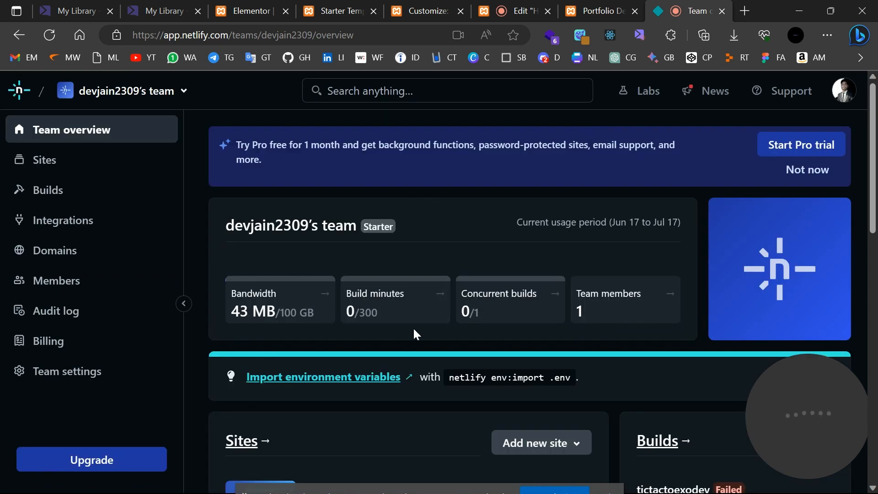
scroll(572, 290, "down", 3)
scroll(575, 293, "up", 2)
scroll(685, 277, "down", 5)
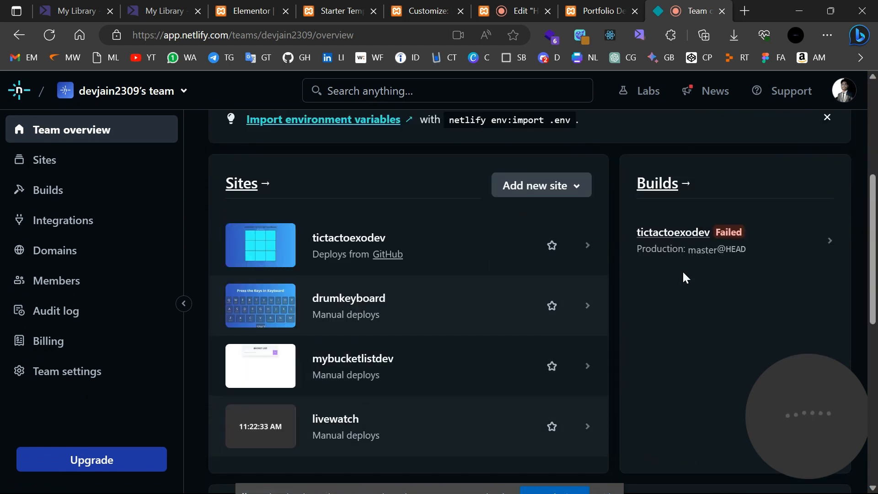
left_click(534, 191)
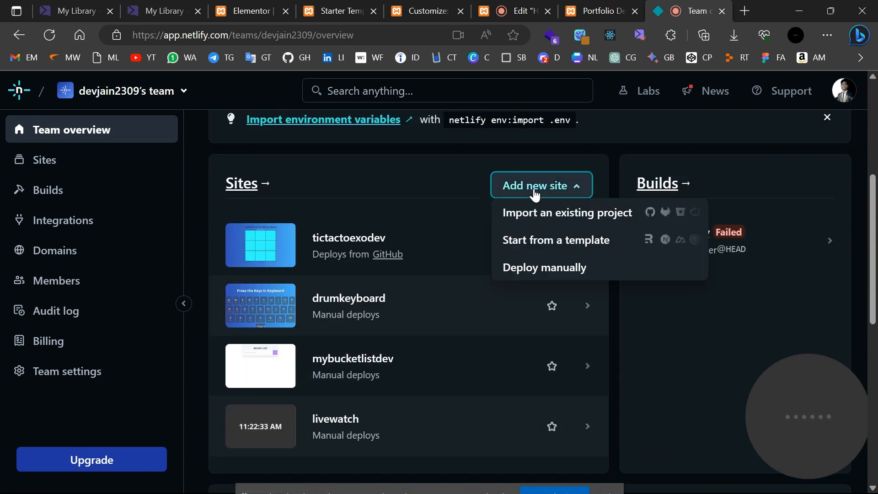
left_click(546, 269)
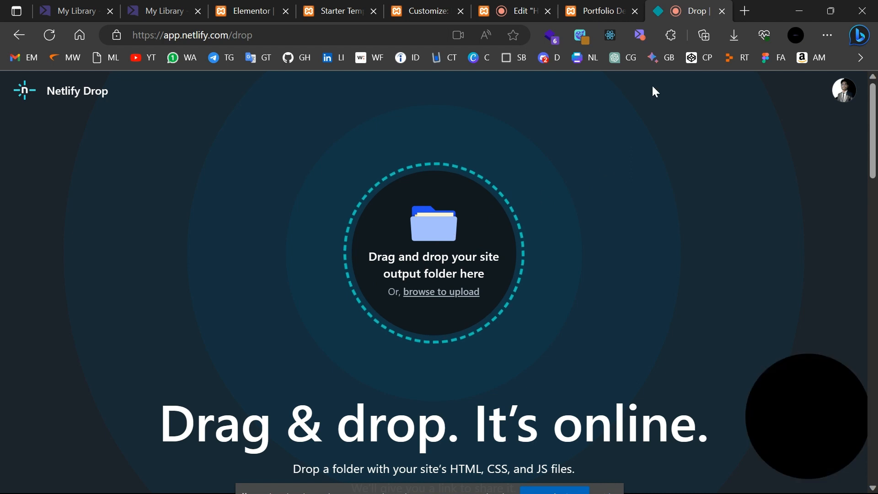
left_click(24, 33)
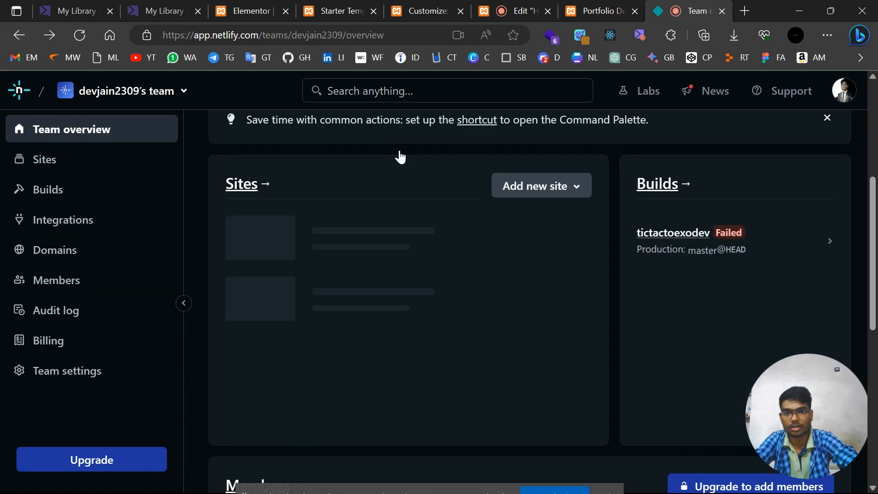
left_click(567, 185)
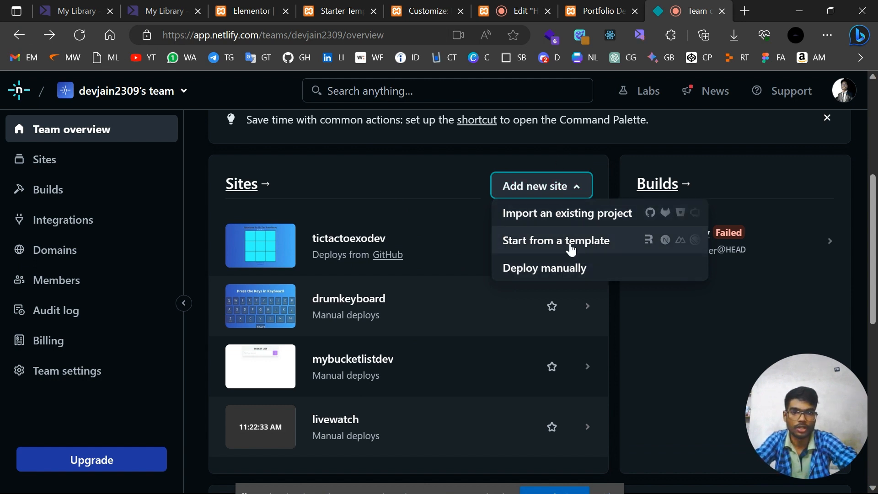
left_click(556, 266)
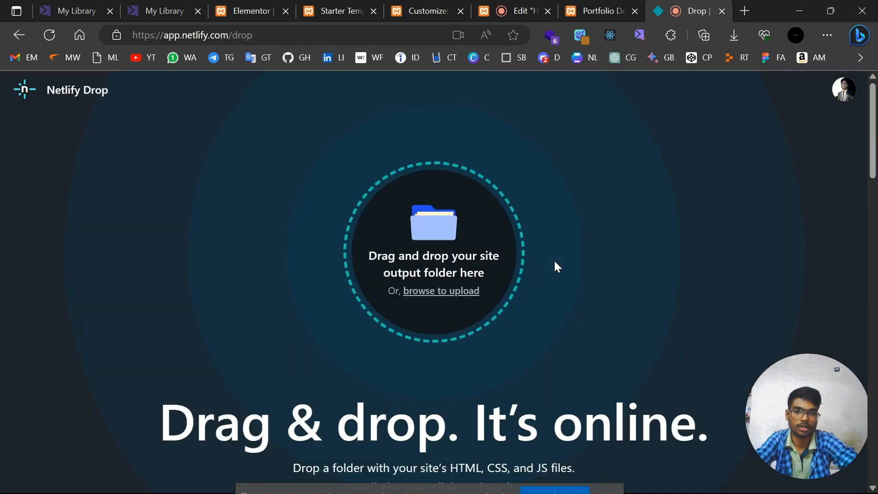
left_click(586, 7)
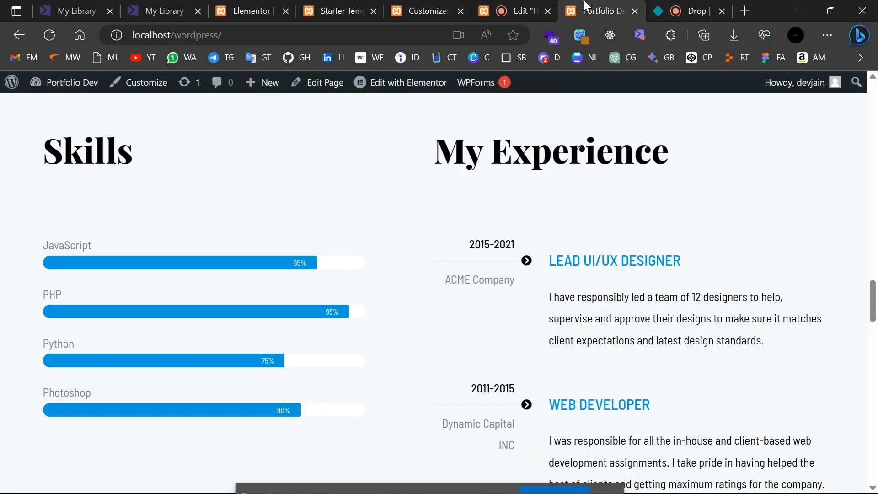
left_click(523, 7)
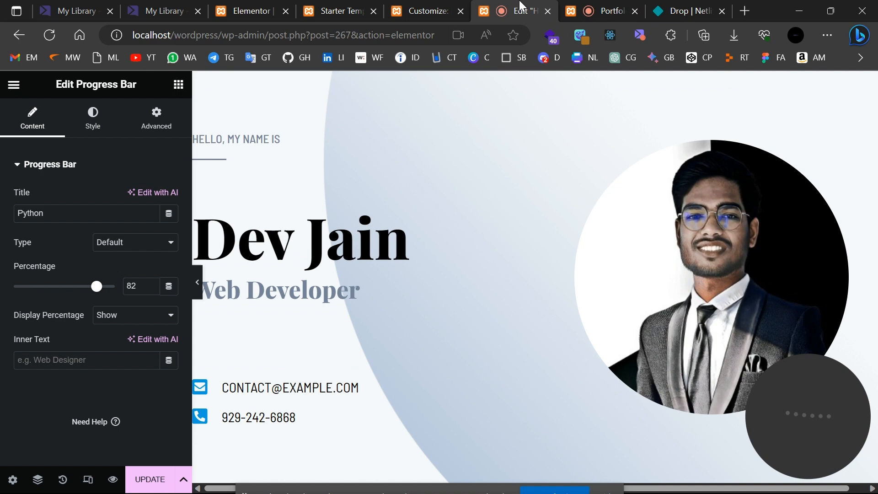
left_click(422, 7)
left_click(358, 6)
left_click(240, 9)
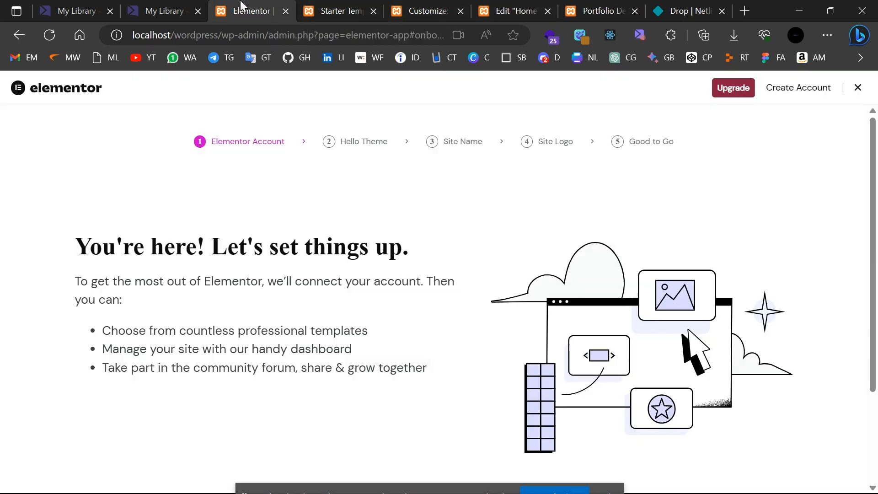
left_click(339, 7)
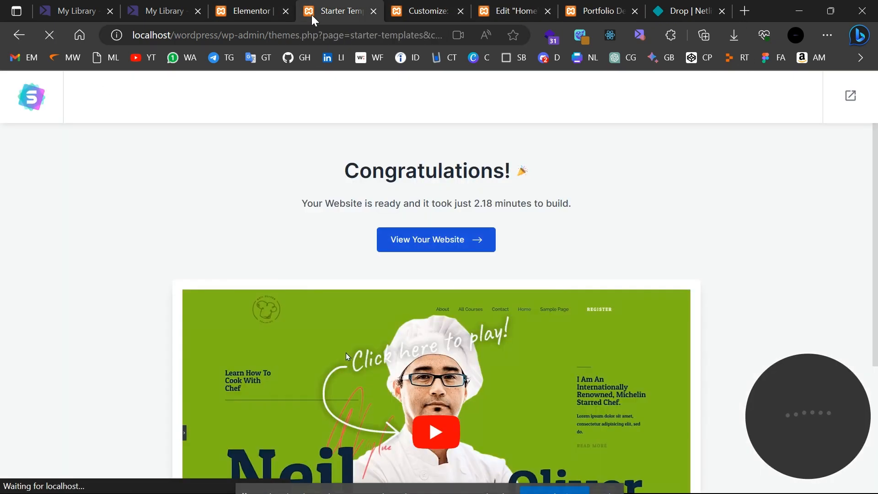
left_click(457, 7)
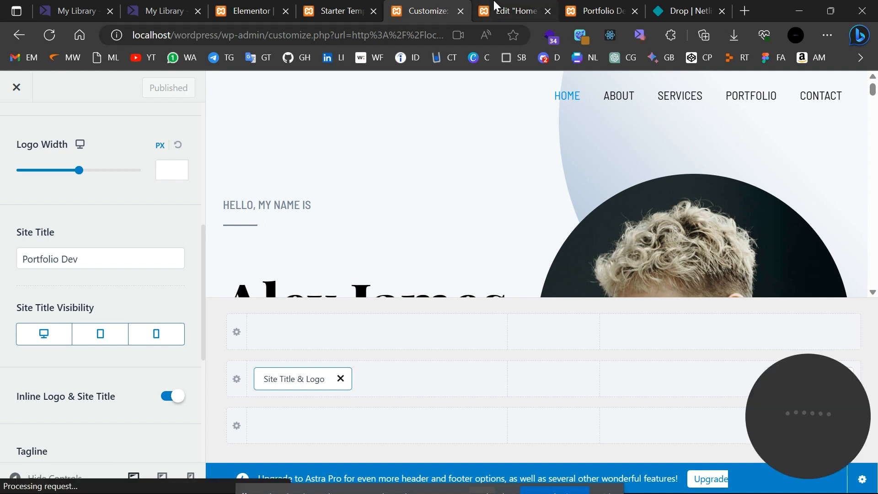
left_click(499, 7)
left_click(669, 8)
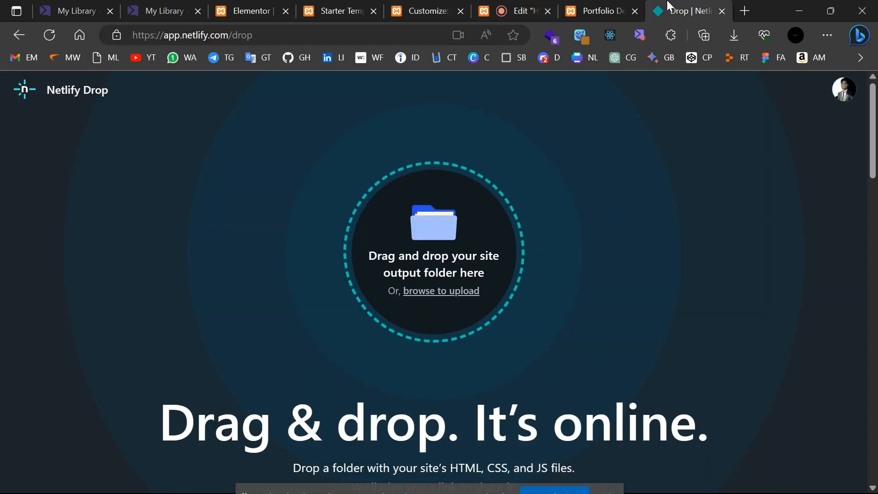
mouse_move(454, 477)
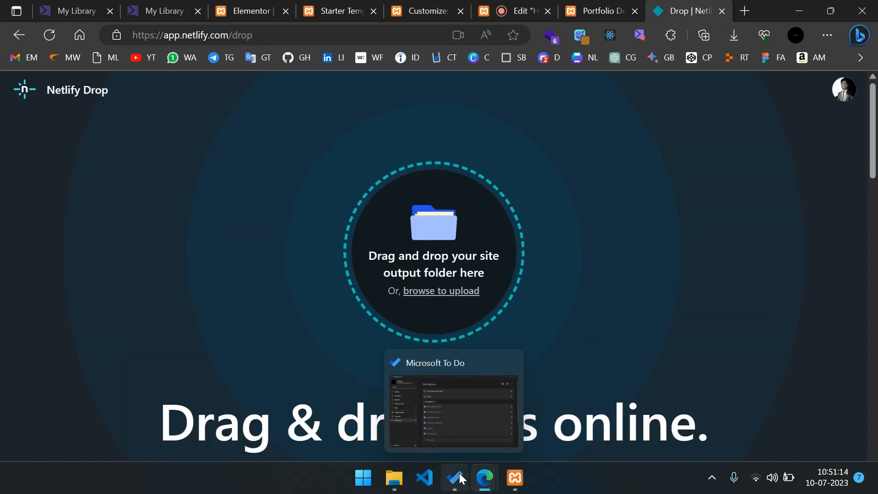
left_click(443, 399)
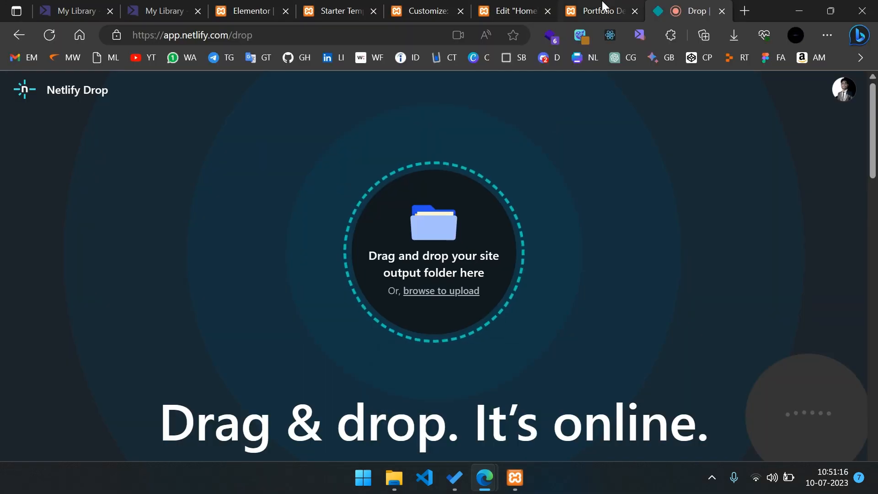
Load the local WordPress site at localhost/wordpress in a new tab.
left_click(749, 14)
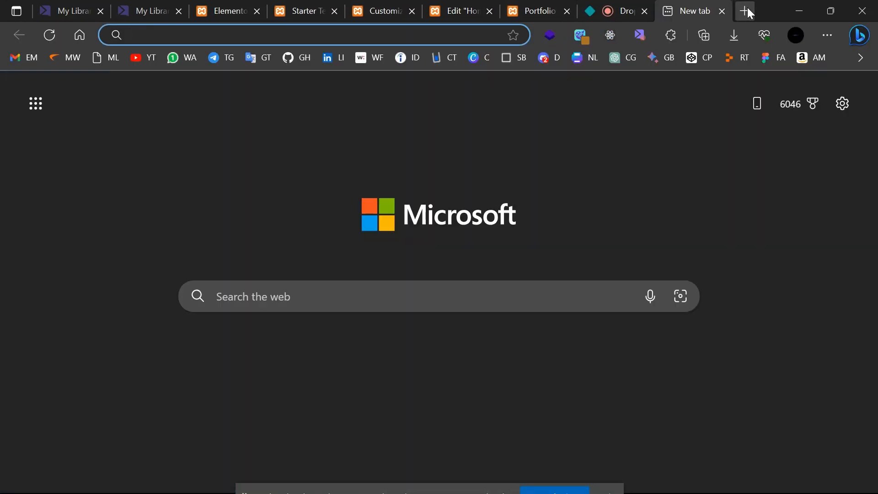
type("lo")
key("Return")
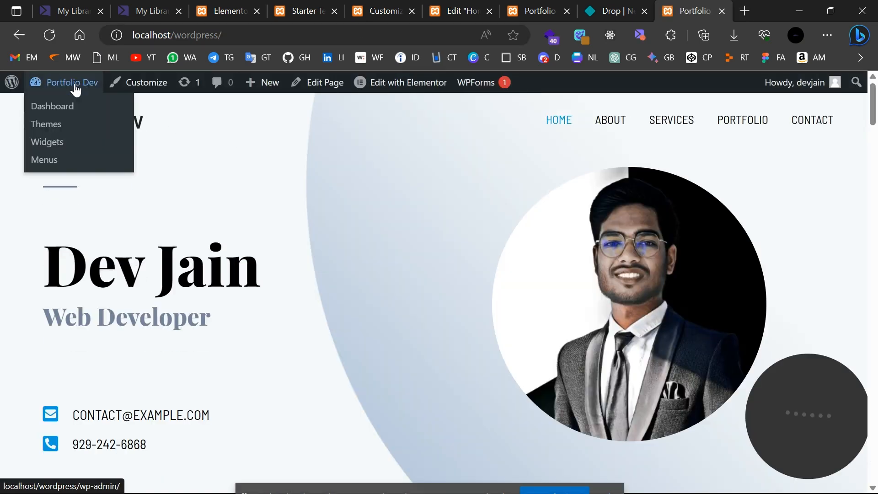
Go from the WordPress dashboard to Plugins > Installed Plugins > Add New.
left_click(75, 86)
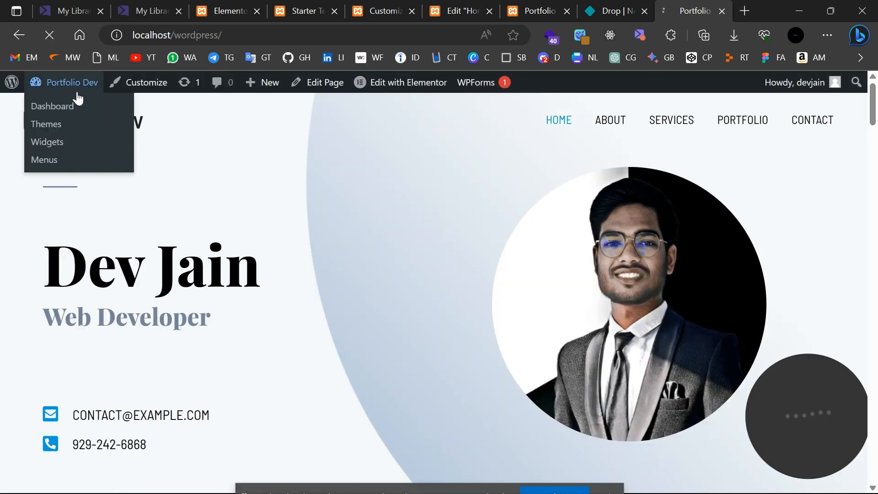
left_click_drag(86, 118, 59, 111)
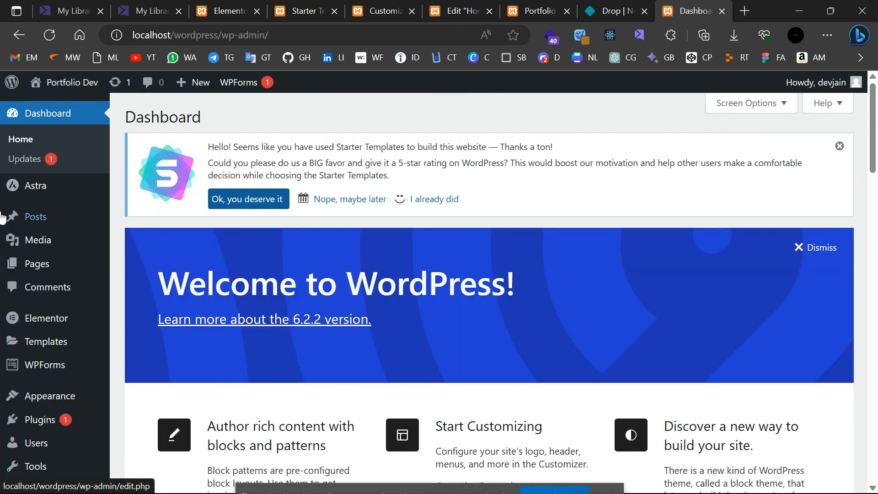
mouse_move(44, 373)
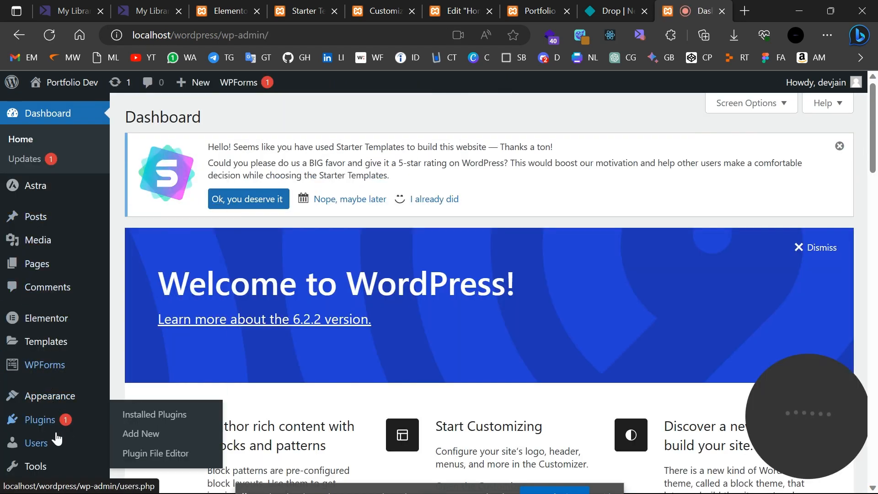
mouse_move(97, 427)
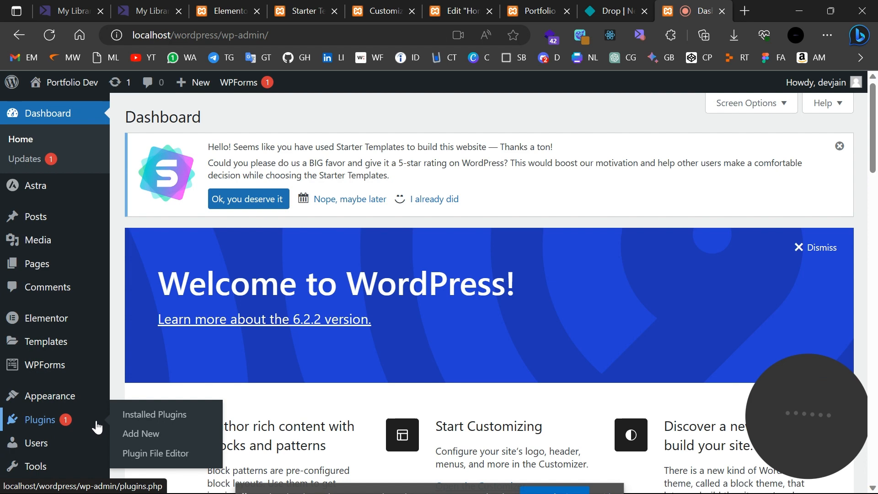
left_click(147, 417)
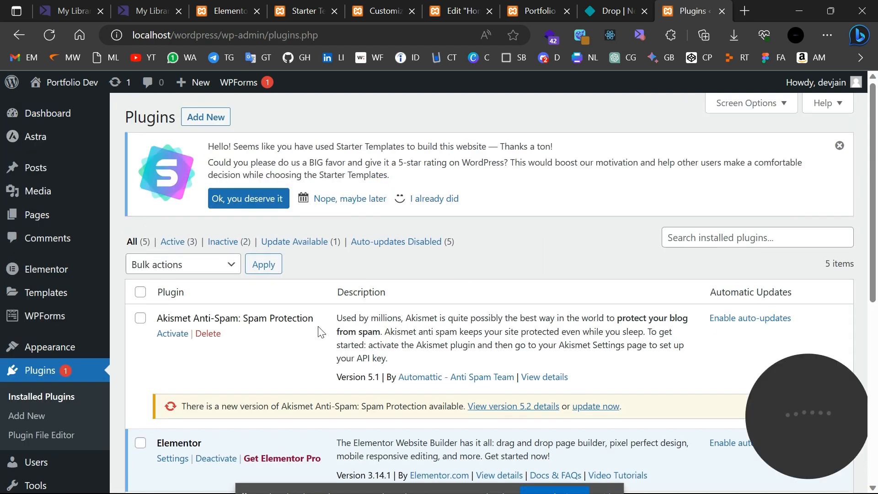
left_click(205, 117)
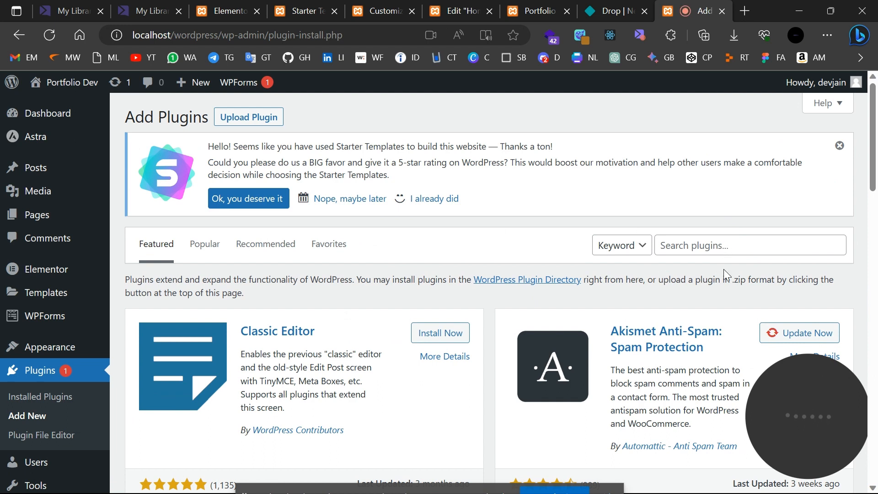
Search for 'simply static', then install and activate the Simply Static plugin.
left_click(764, 245)
type("si")
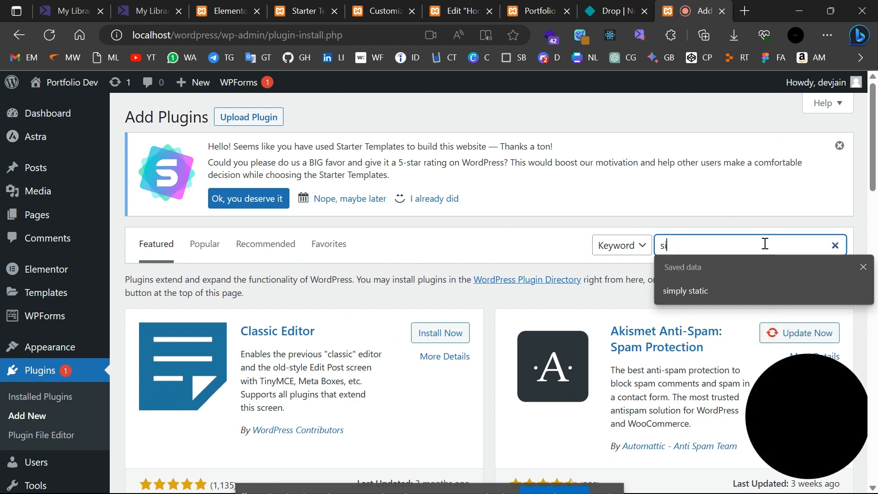
type("mply ")
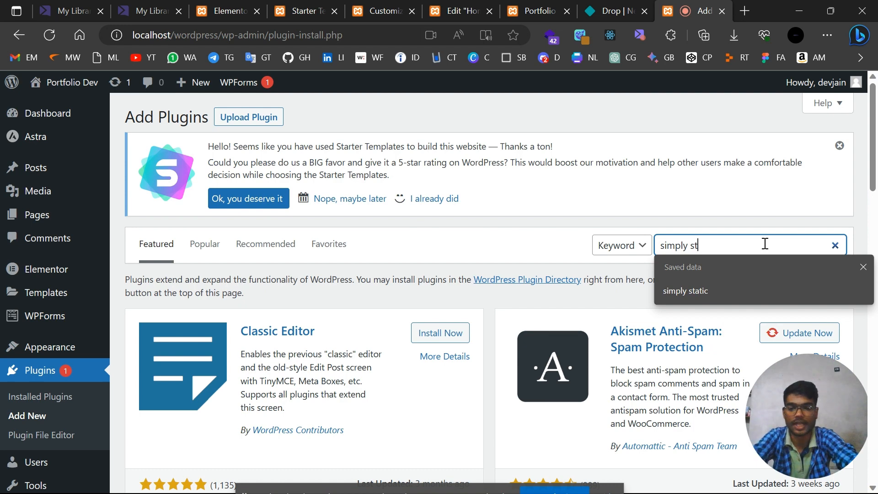
type("static")
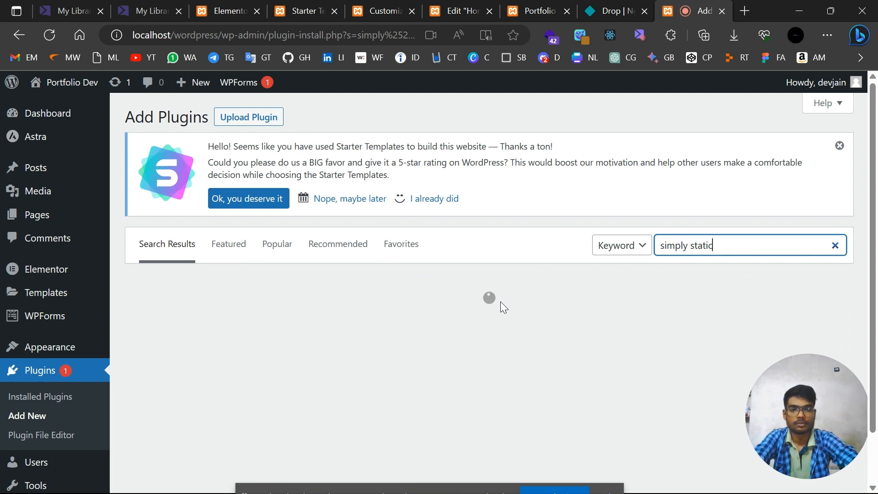
scroll(500, 301, "down", 1)
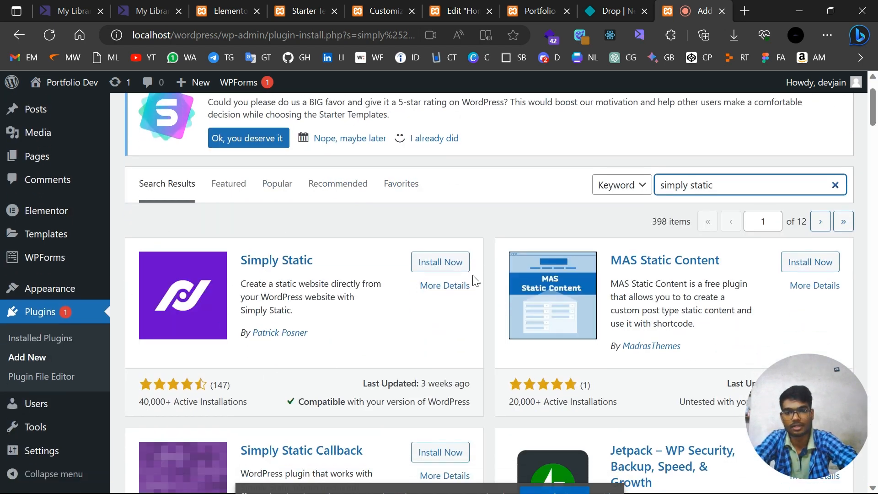
left_click(454, 271)
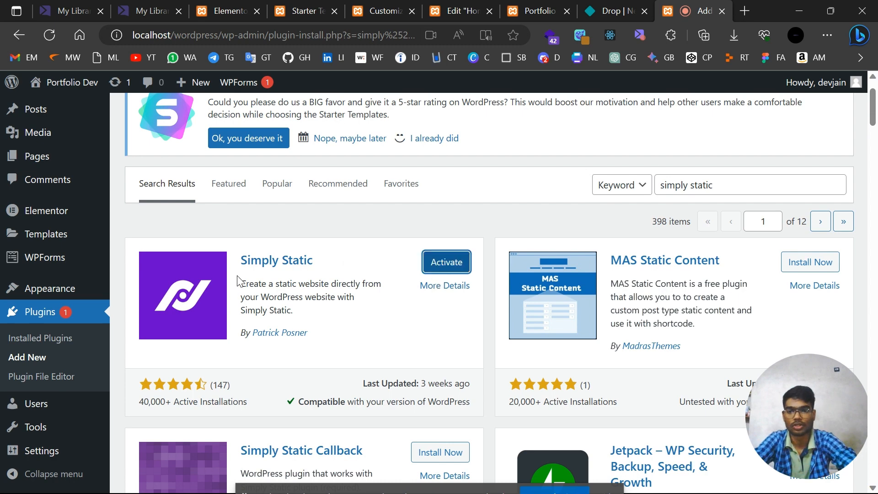
left_click(450, 261)
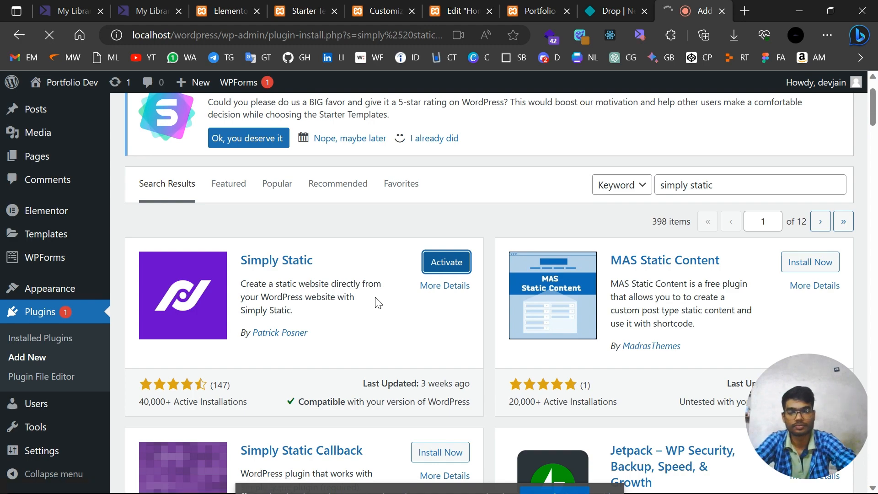
Open Simply Static's Generate page from the admin sidebar.
scroll(378, 301, "down", 7)
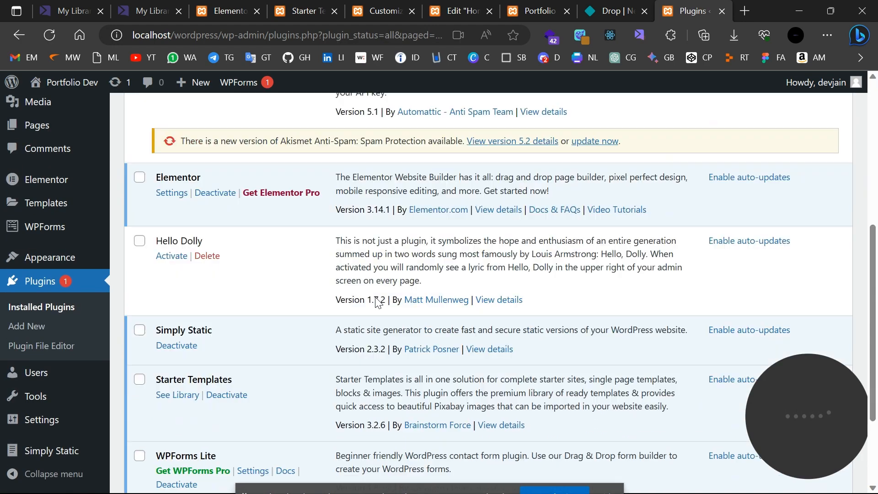
scroll(376, 302, "down", 3)
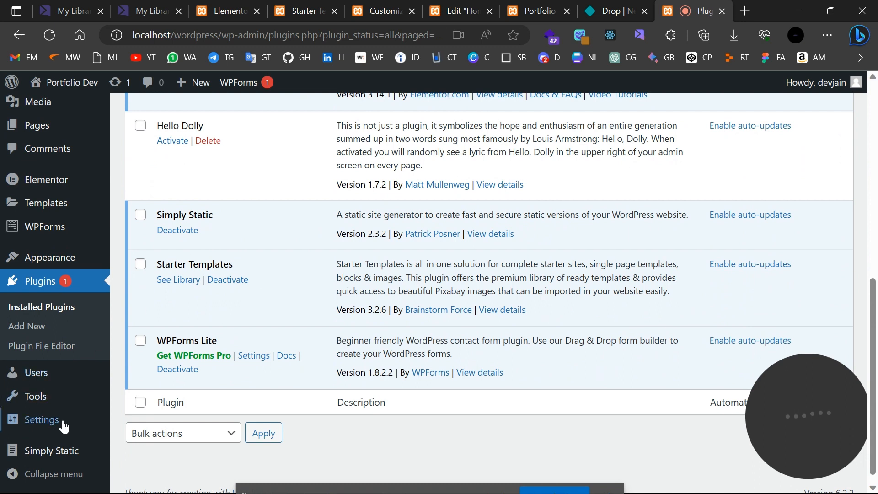
left_click(54, 451)
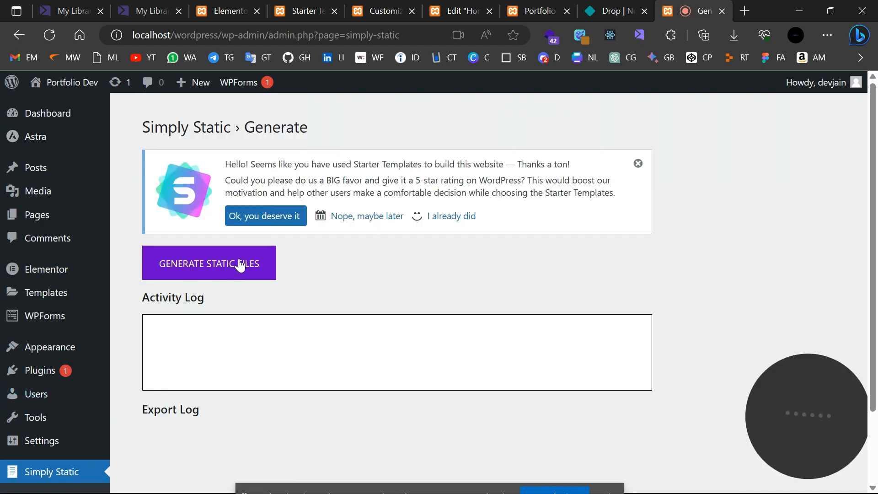
Generate static files for all 442 pages and reveal the 8.5 MB ZIP in Downloads.
left_click(240, 265)
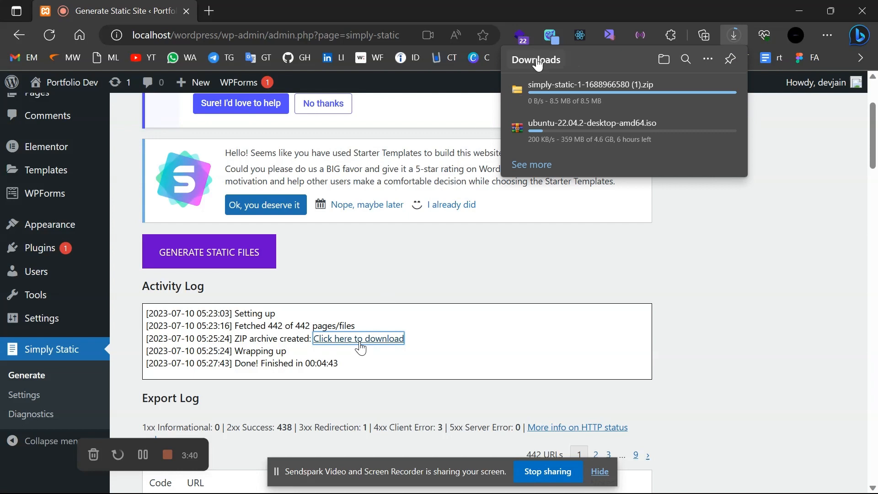
right_click(632, 96)
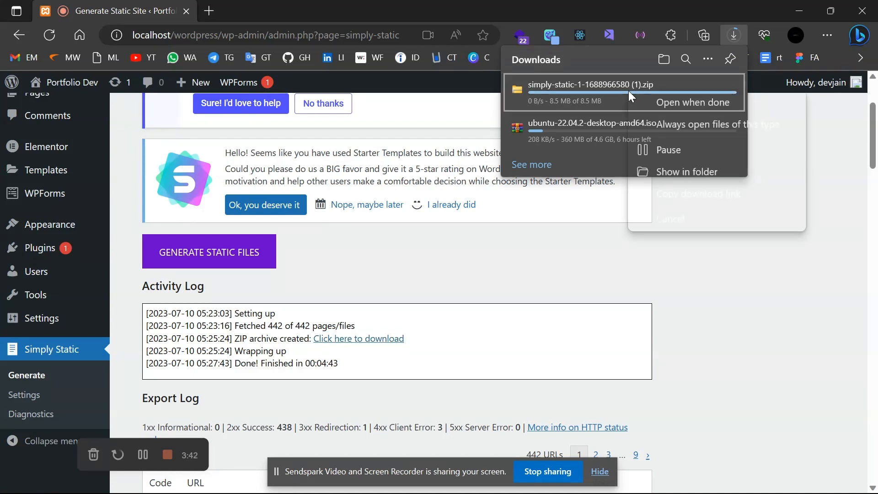
left_click(666, 170)
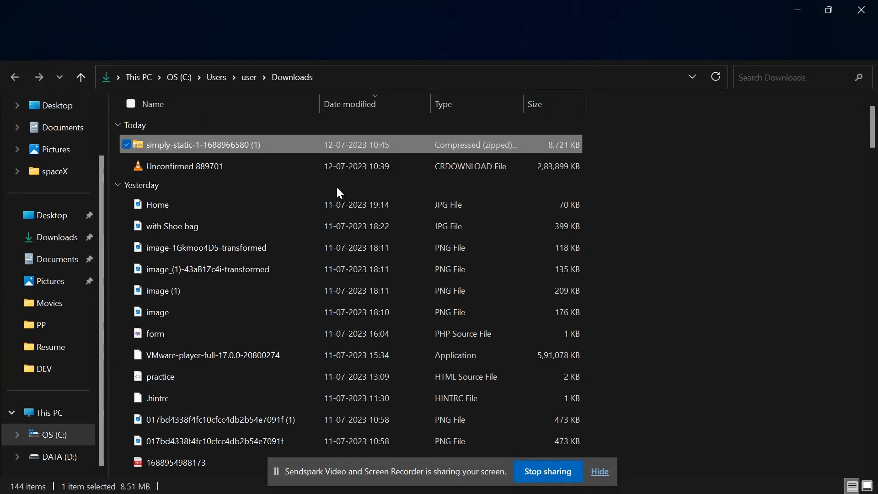
right_click(200, 146)
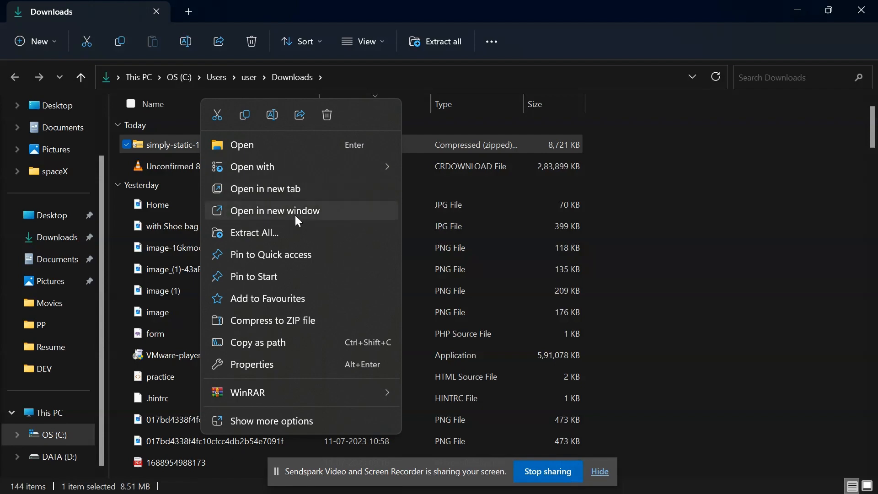
left_click(299, 233)
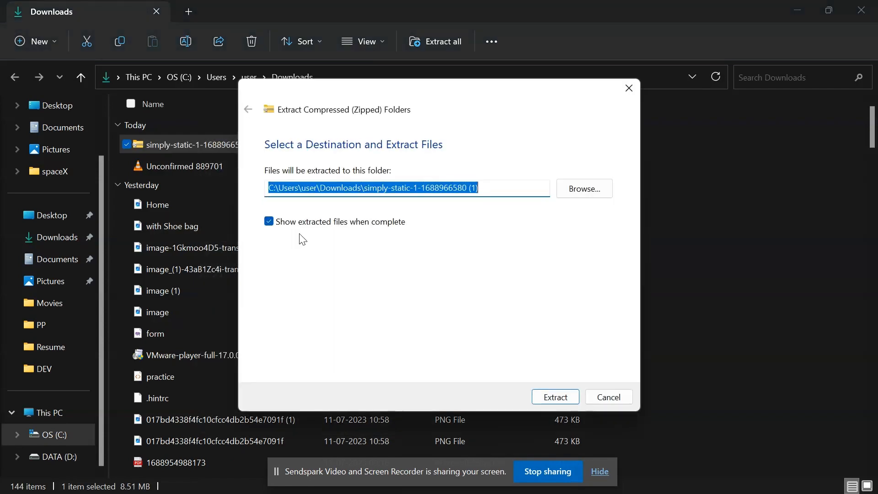
left_click(557, 397)
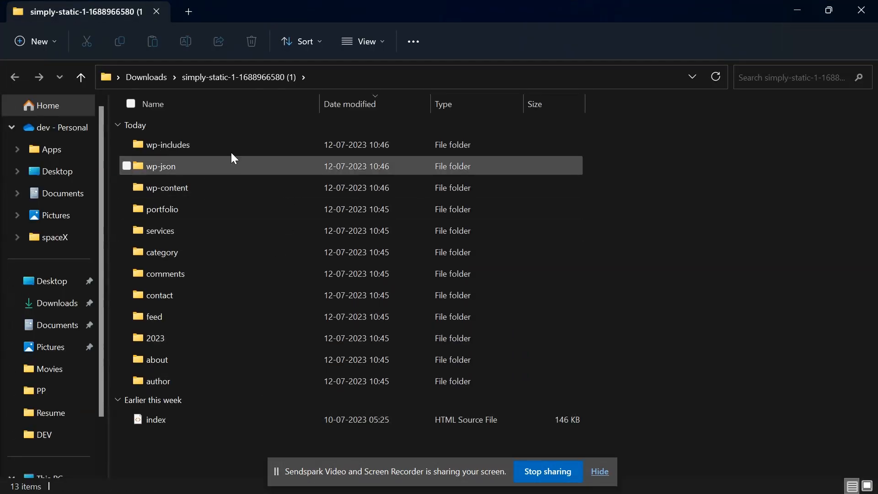
left_click(81, 77)
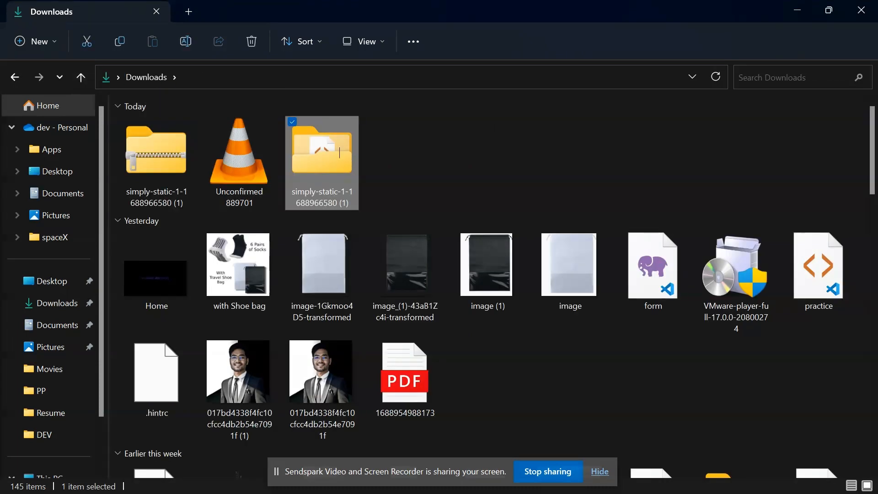
key("alt+Tab")
key("alt+Tab")
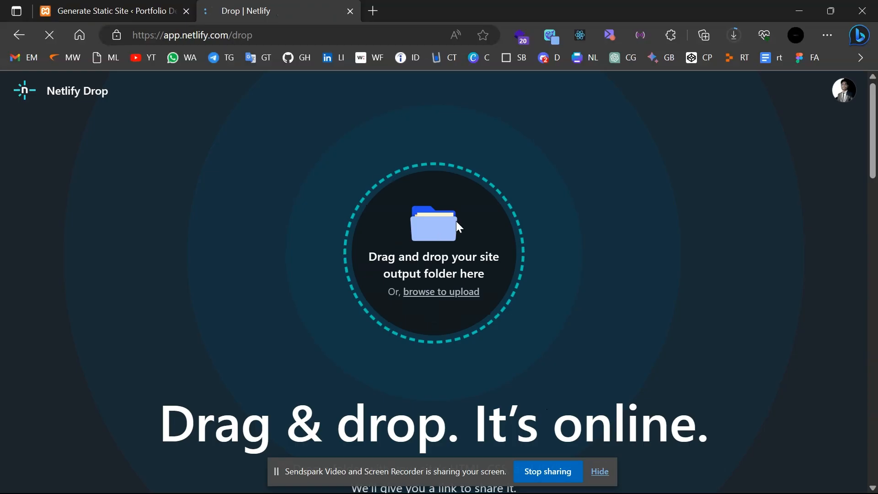
left_click(436, 293)
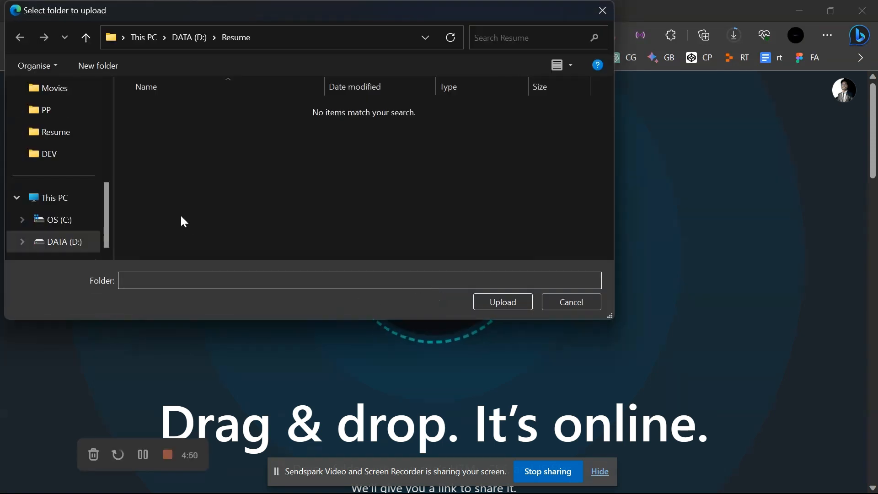
scroll(46, 151, "up", 5)
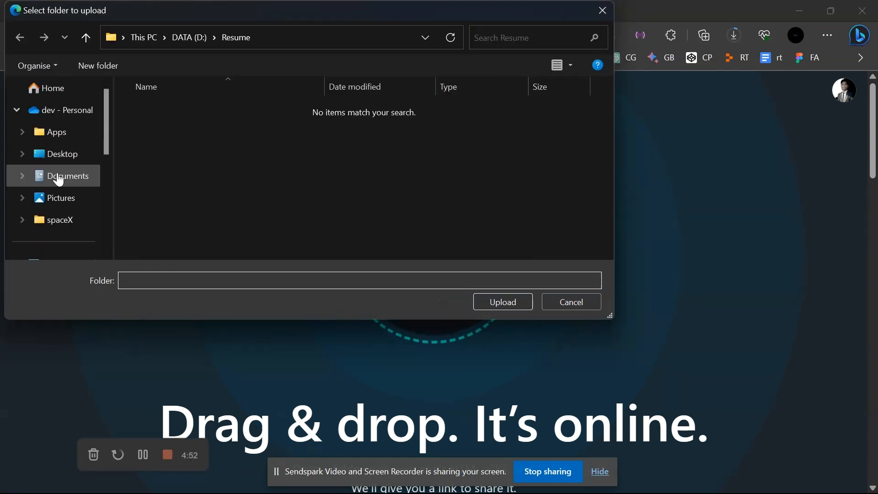
scroll(61, 242, "down", 3)
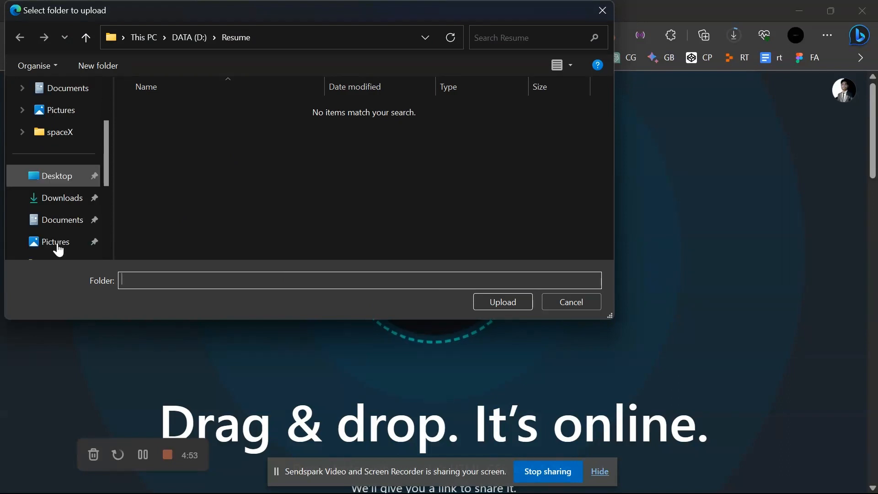
left_click(72, 196)
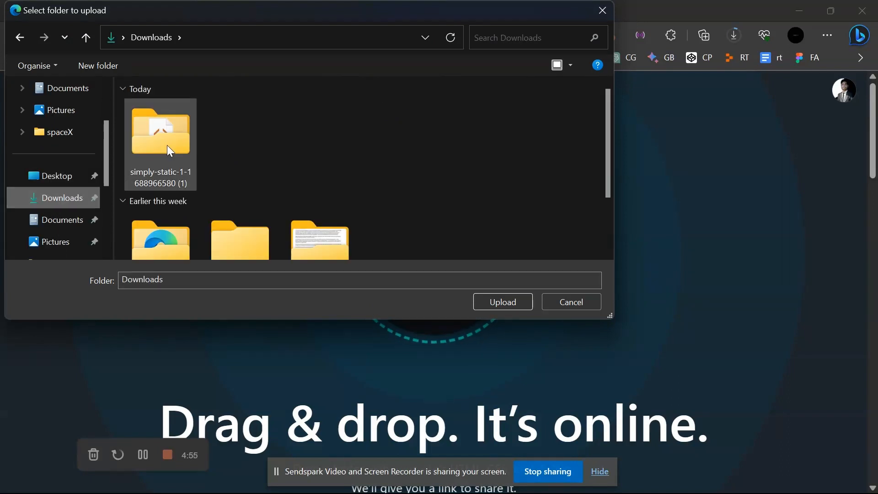
left_click(167, 145)
double_click(153, 147)
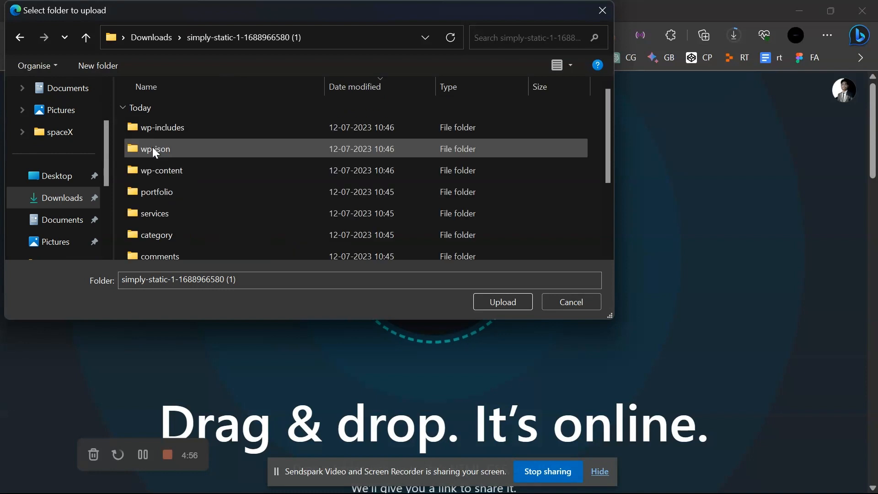
left_click(86, 37)
left_click(184, 141)
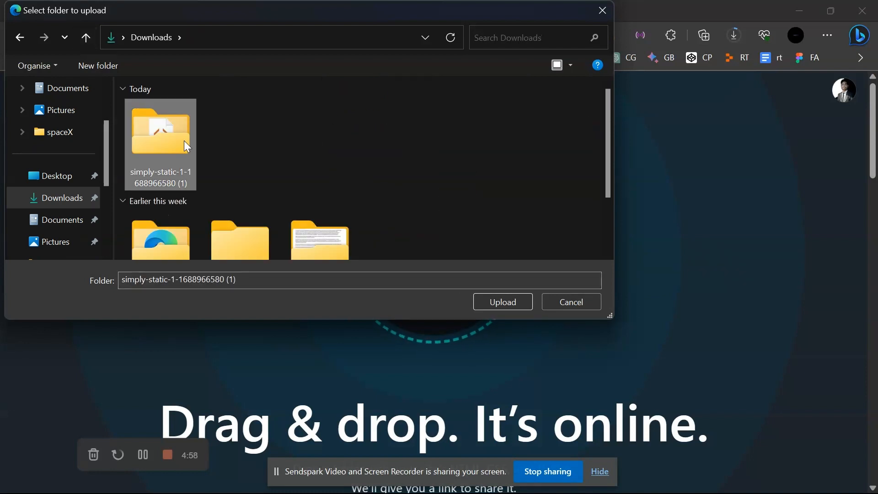
left_click(509, 304)
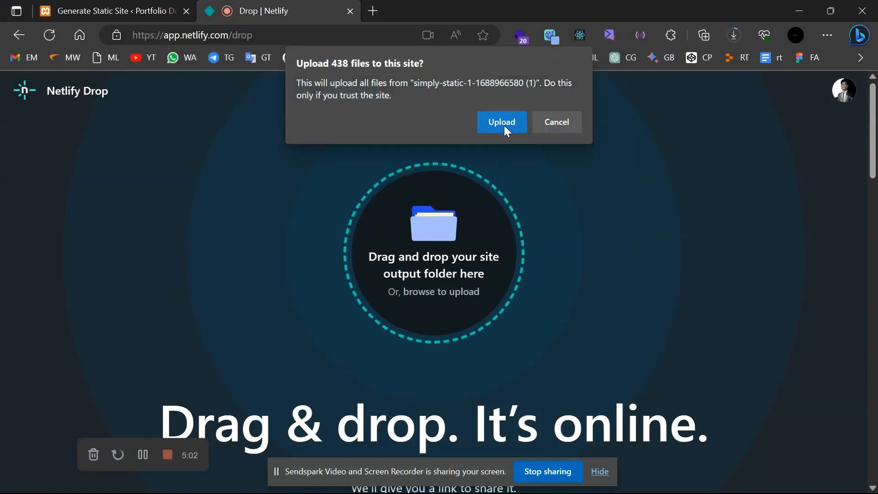
left_click(506, 131)
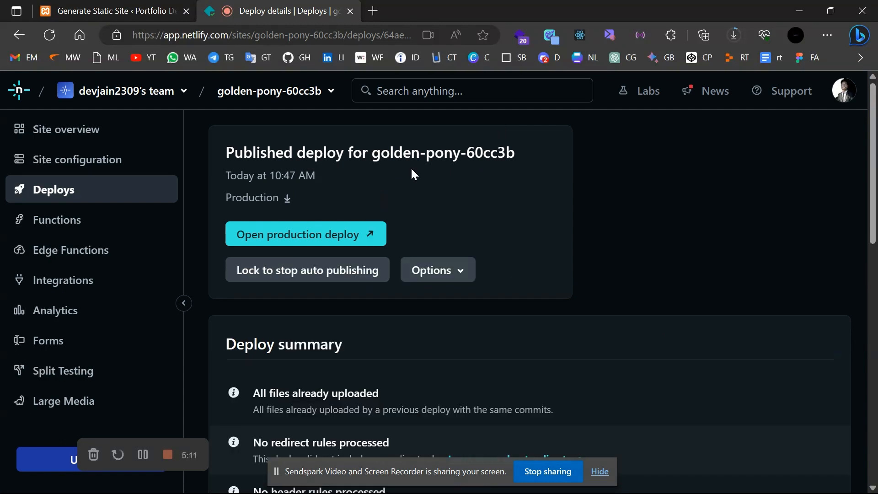
View the live Portfolio Dev site at golden-pony-60cc3b.netlify.app, then return to the Netlify deploy details.
left_click(350, 243)
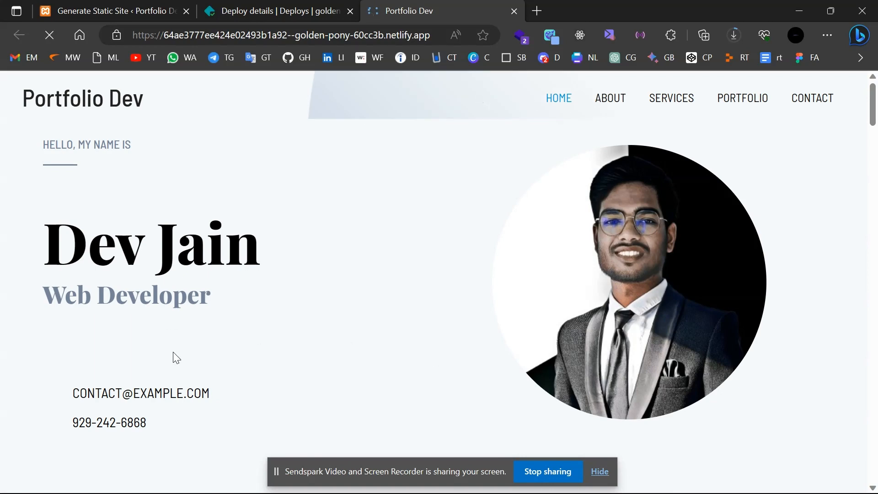
left_click(366, 34)
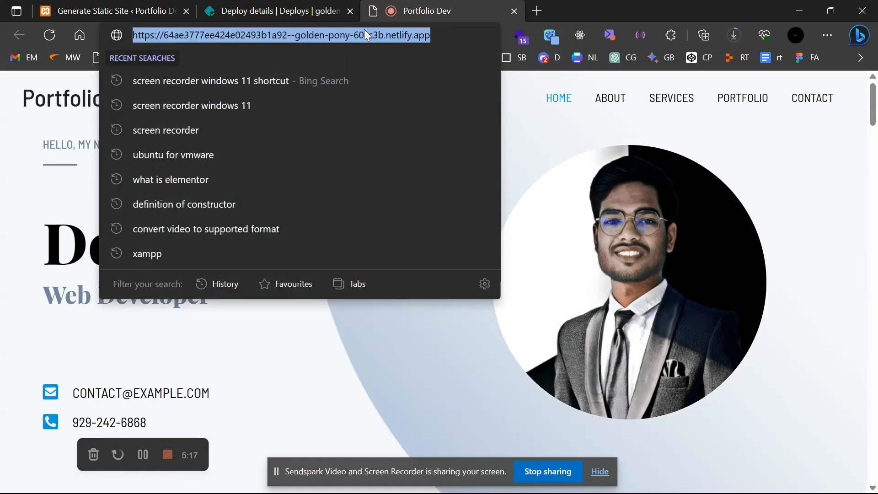
left_click(264, 347)
left_click(306, 6)
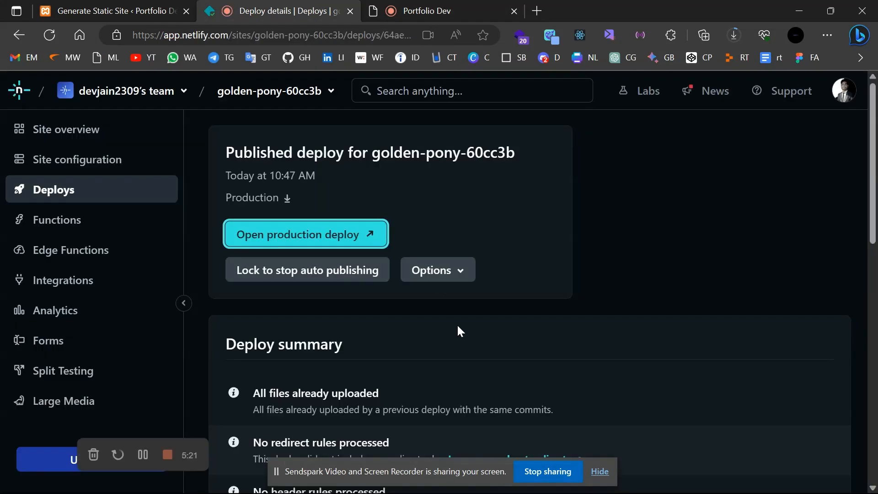
scroll(457, 323, "down", 5)
scroll(458, 326, "down", 2)
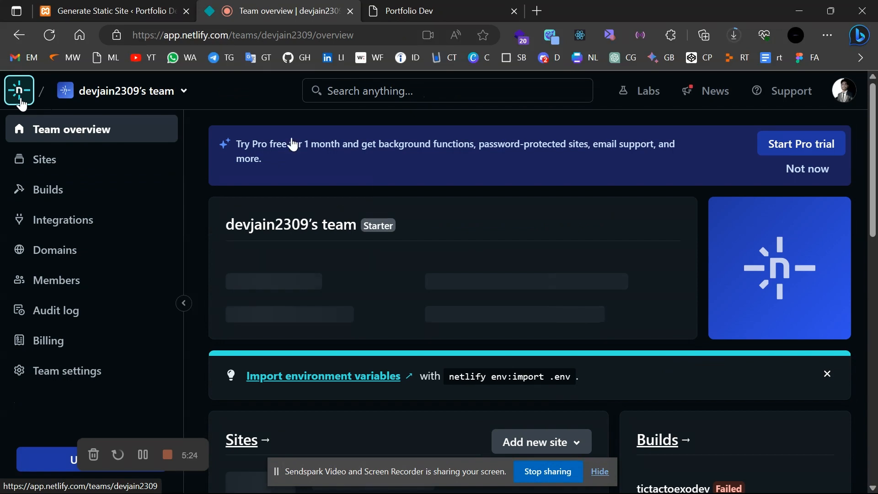
scroll(401, 225, "down", 5)
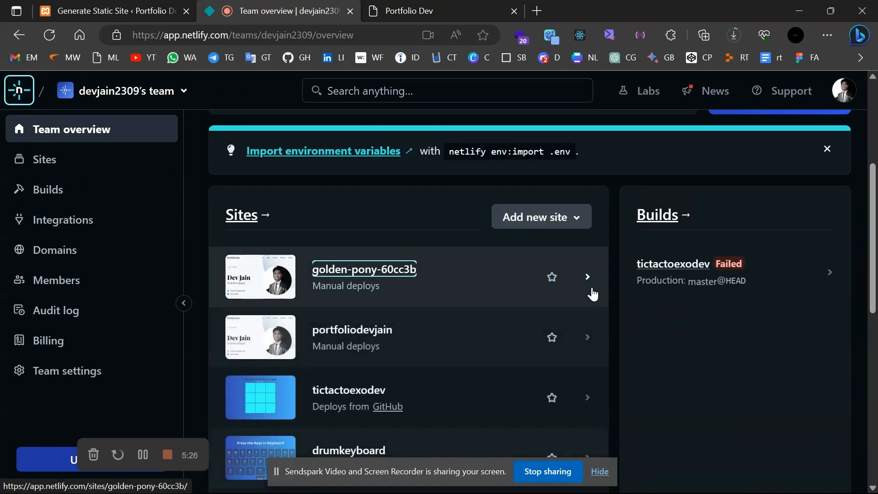
Go to golden-pony-60cc3b's Site configuration and start changing the site name.
left_click(592, 292)
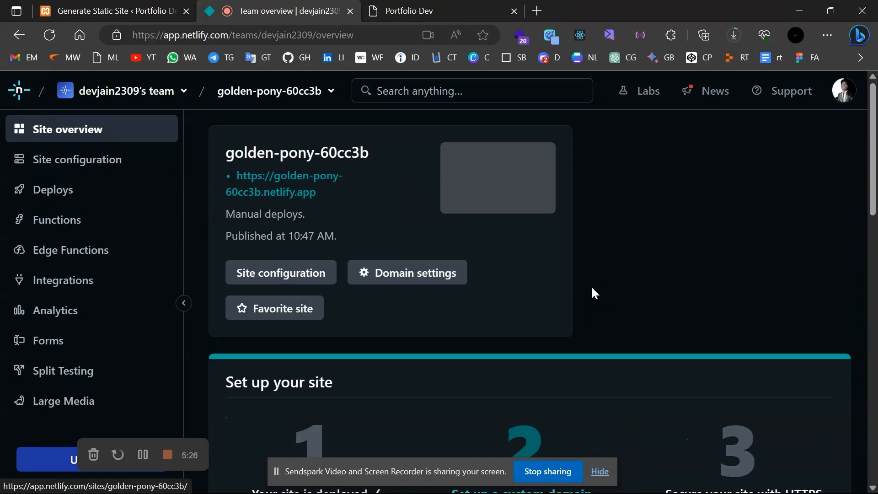
left_click(277, 270)
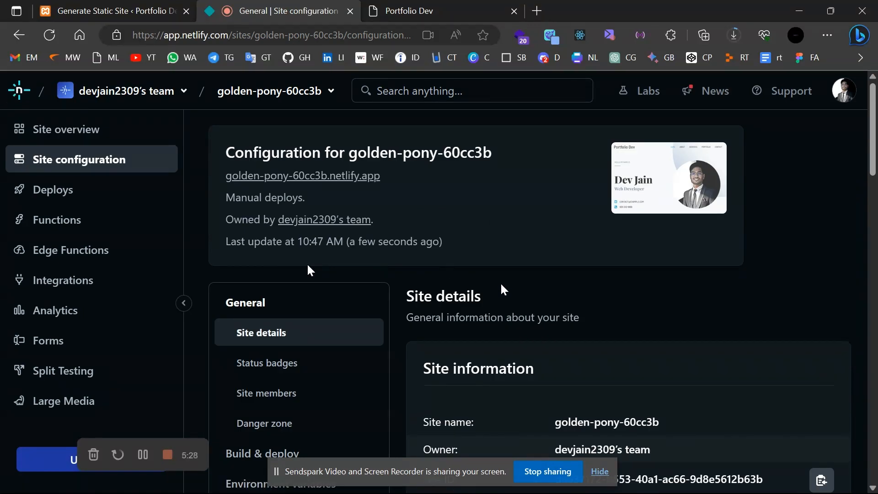
scroll(308, 270, "down", 3)
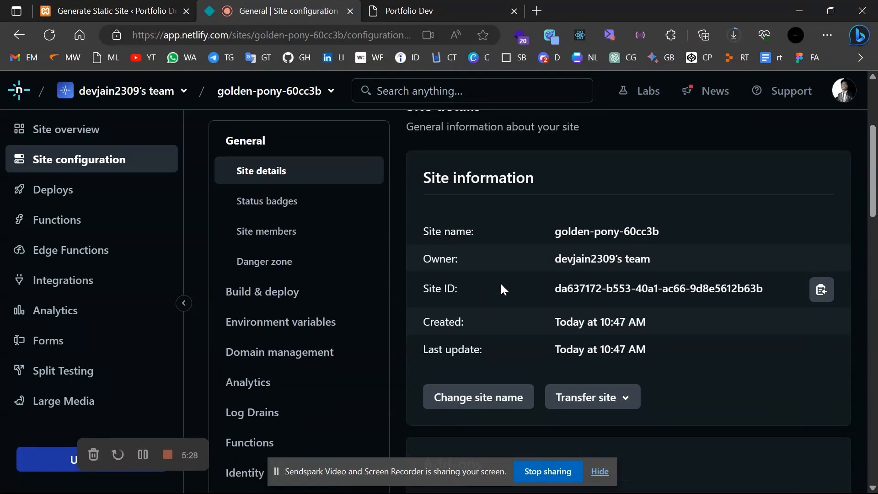
left_click(494, 398)
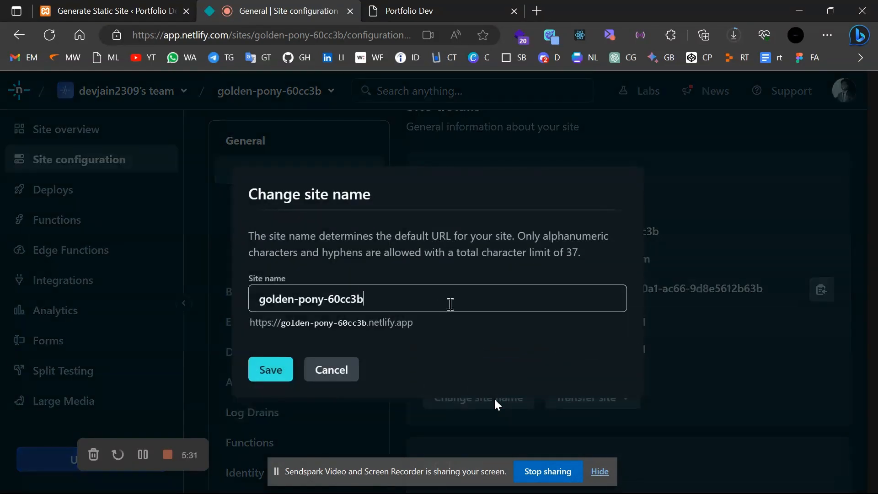
Replace the site name with dev-jain-portfolio and save it.
key("BackSpace")
key("BackSpace")
key("BackSpace")
key("BackSpace")
key("BackSpace")
key("BackSpace")
key("BackSpace")
key("BackSpace")
key("BackSpace")
key("BackSpace")
key("BackSpace")
key("BackSpace")
key("BackSpace")
key("BackSpace")
key("BackSpace")
key("BackSpace")
key("BackSpace")
key("BackSpace")
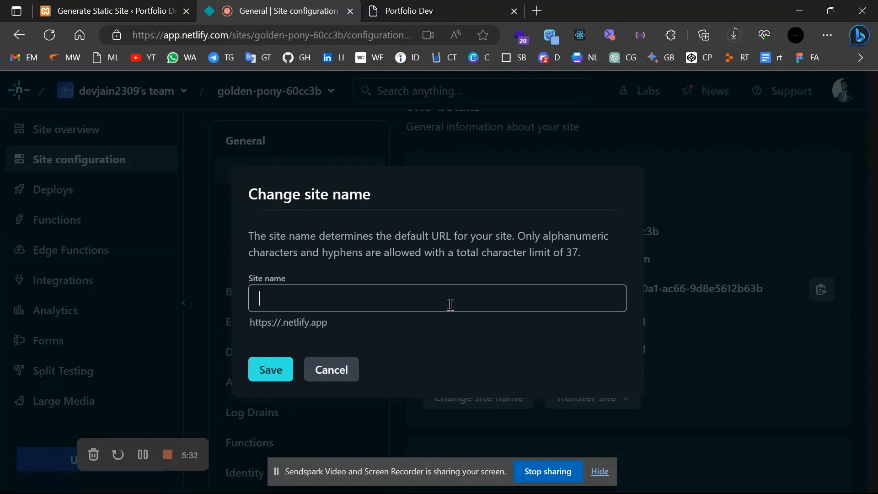
type("dev")
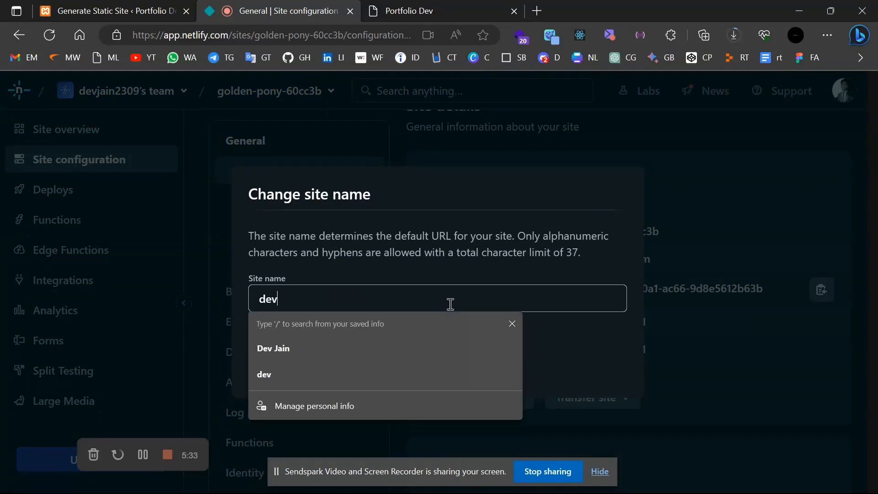
type("-port")
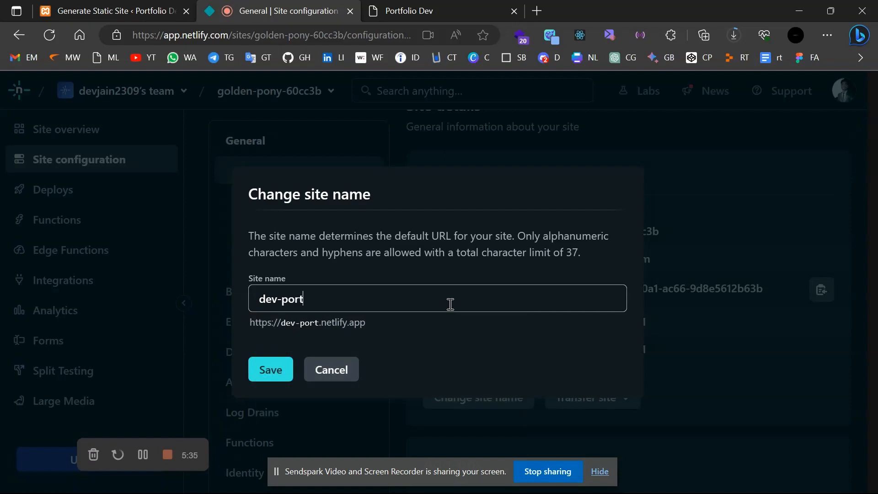
type("folio")
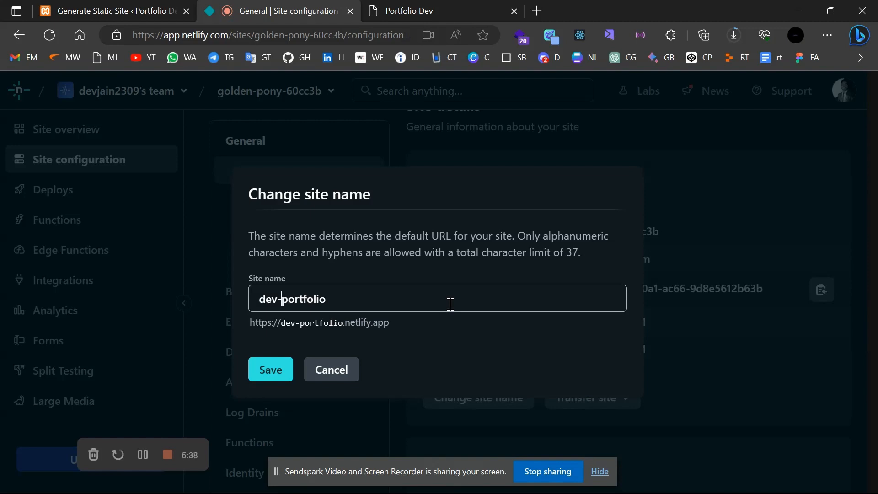
type("jain-")
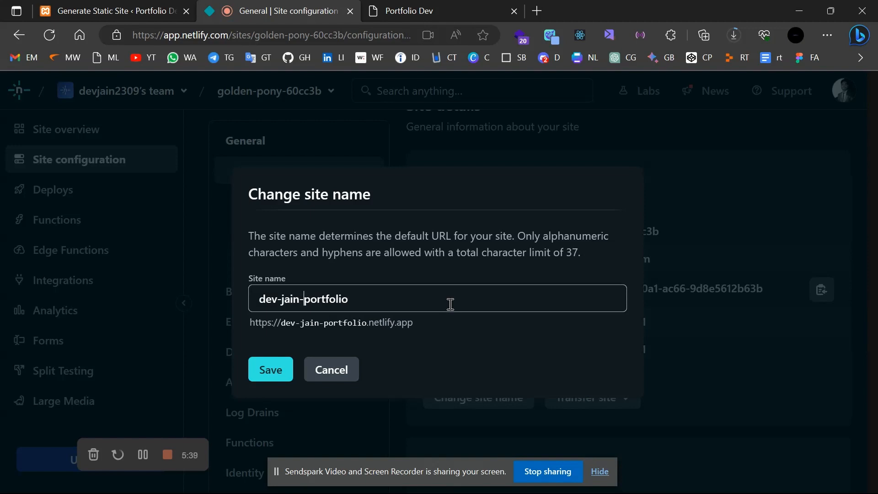
left_click(273, 379)
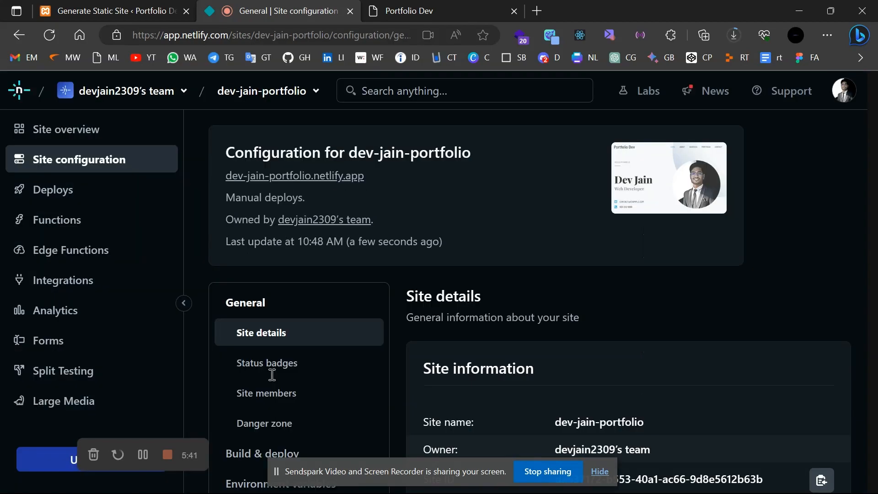
key("ctrl+shift+n")
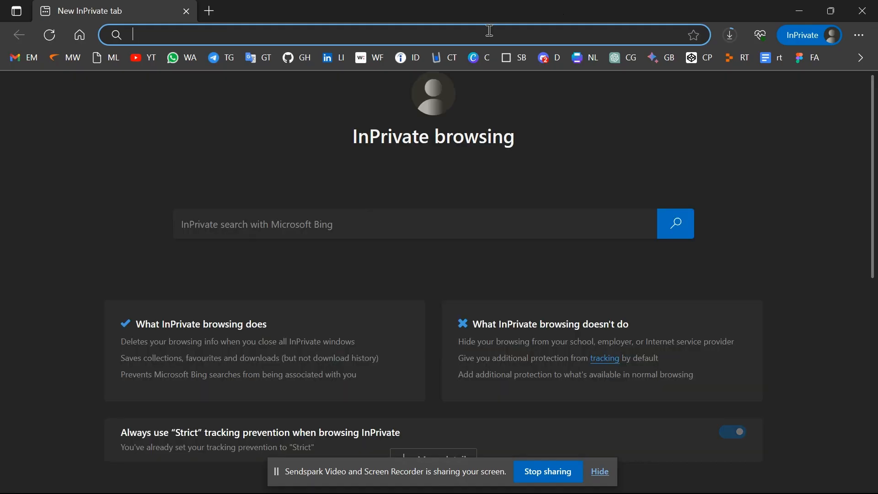
Load dev-jain-portfolio.netlify.app in the InPrivate window, scroll the live portfolio, then show the desktop.
type("dev-")
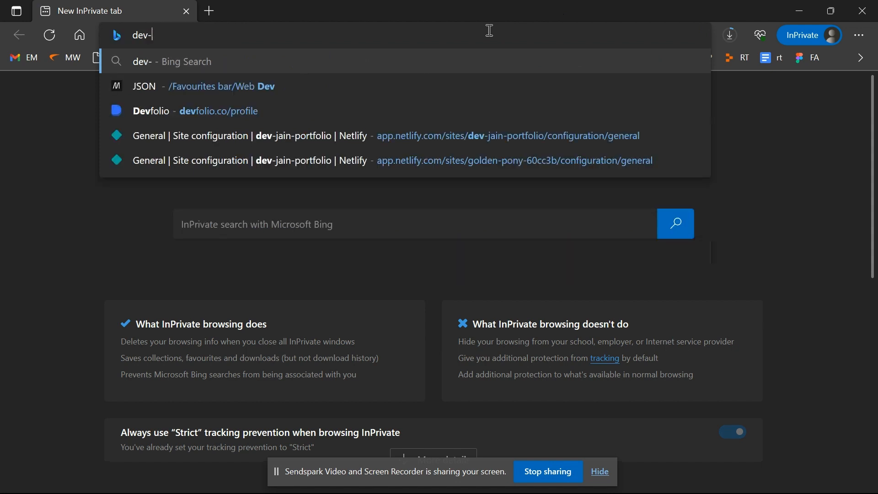
type("jain-p")
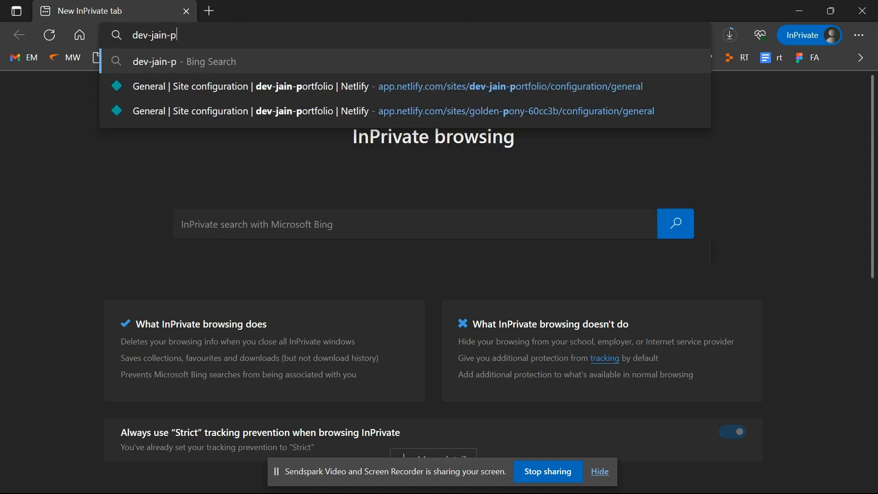
type("ortdf")
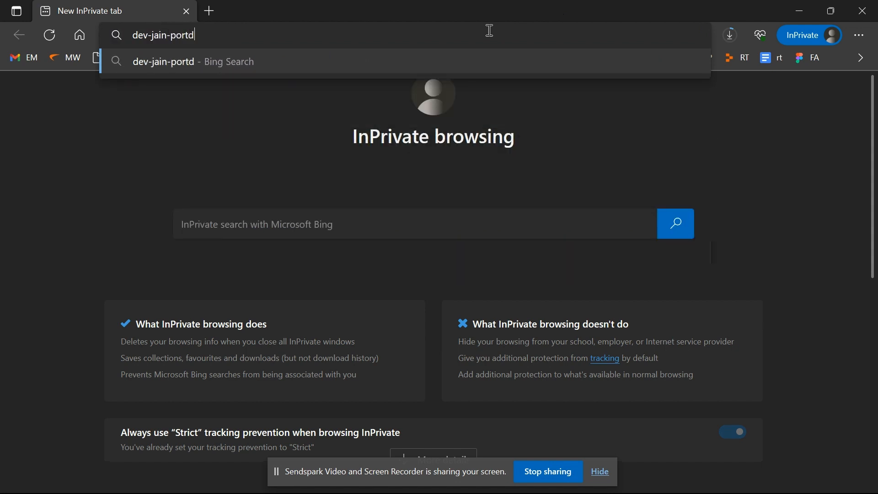
key("BackSpace")
key("BackSpace")
type("fo")
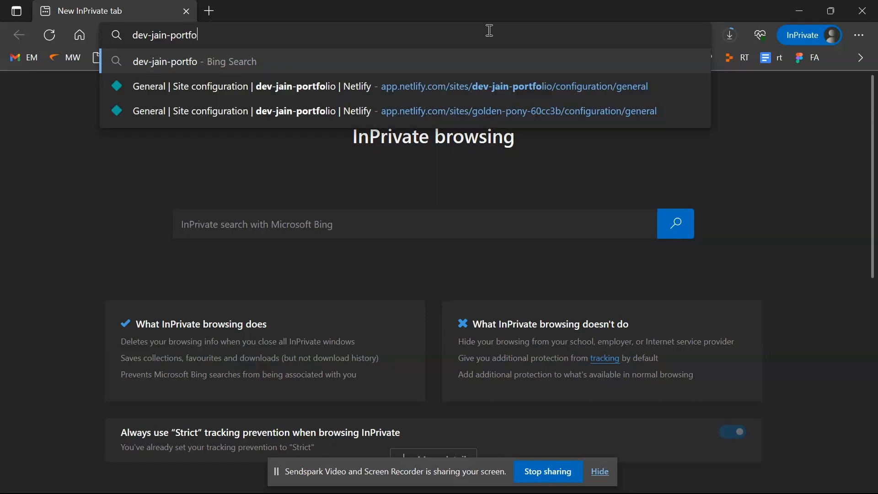
type("lio.net")
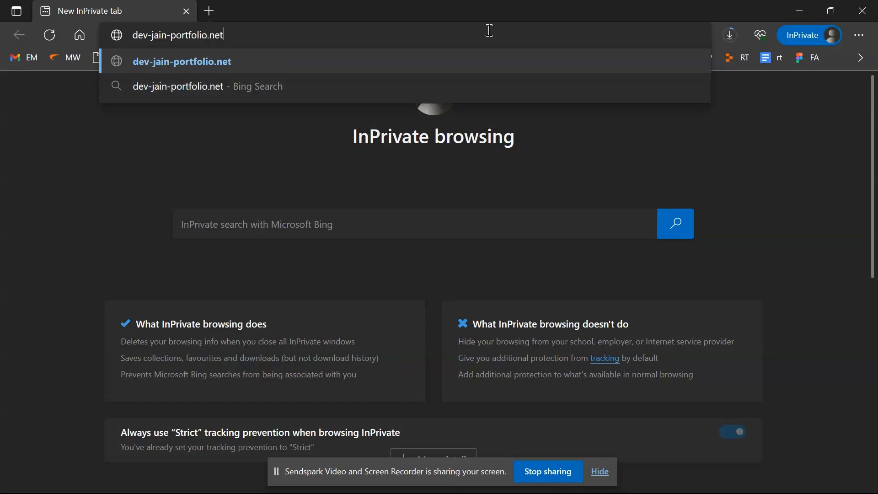
type("lify.")
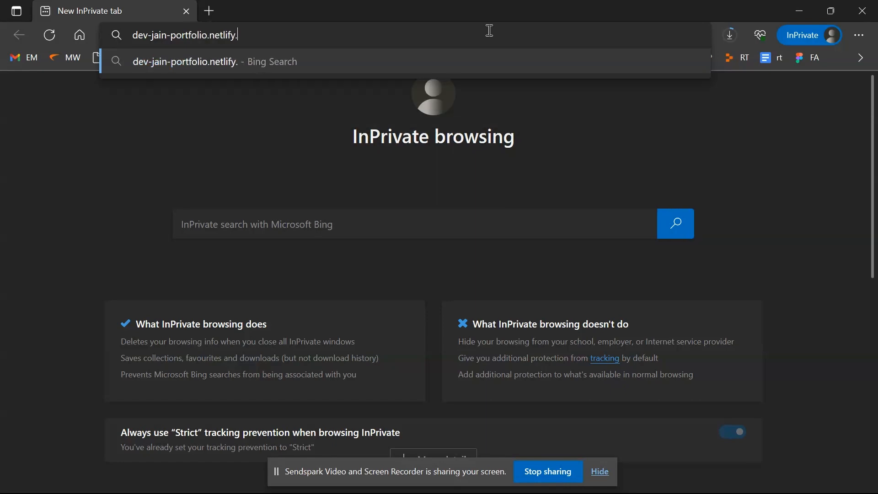
type("app")
key("Return")
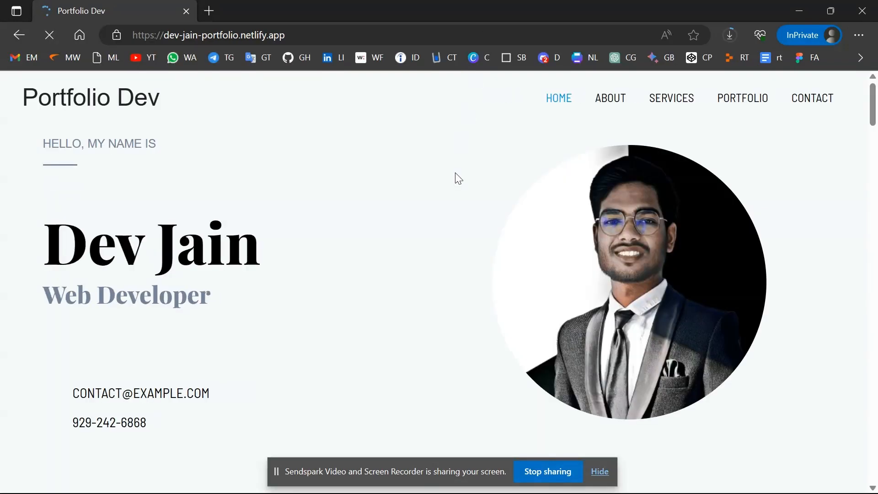
scroll(252, 274, "down", 10)
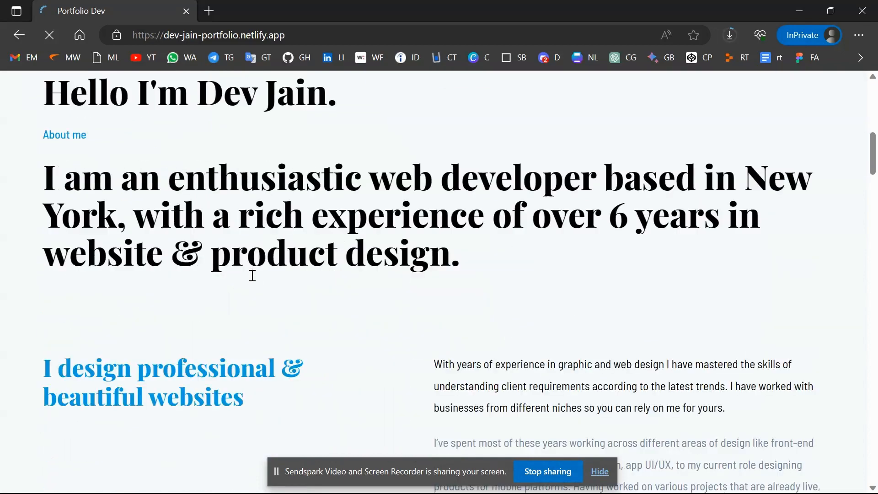
scroll(252, 275, "down", 5)
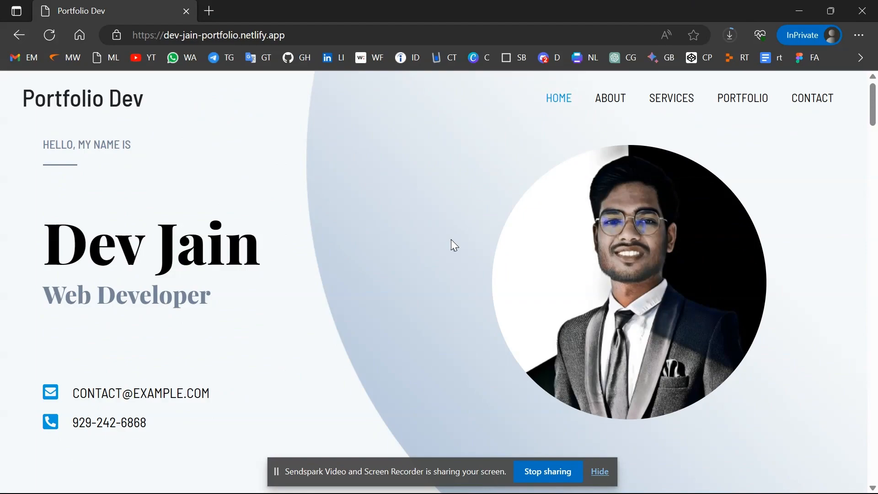
key("super+d")
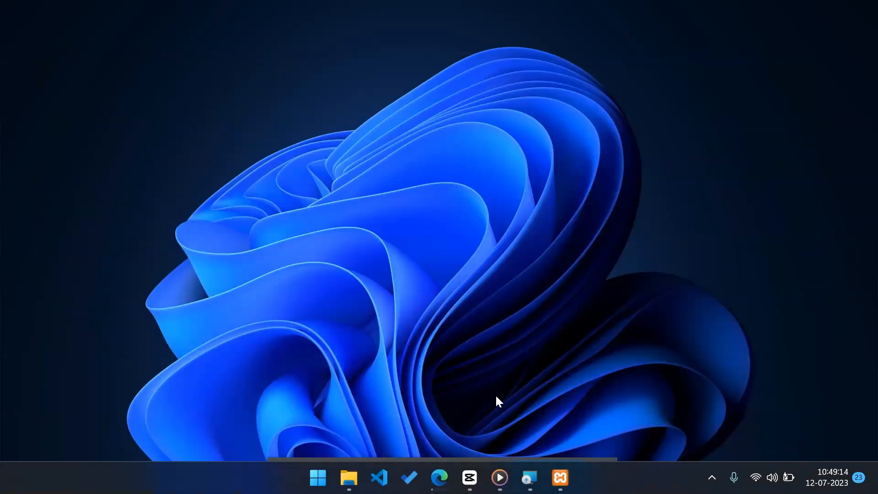
Review the 15 completed tasks in Microsoft To Do's Wordpress list, then return to Edge.
mouse_move(379, 493)
left_click(410, 479)
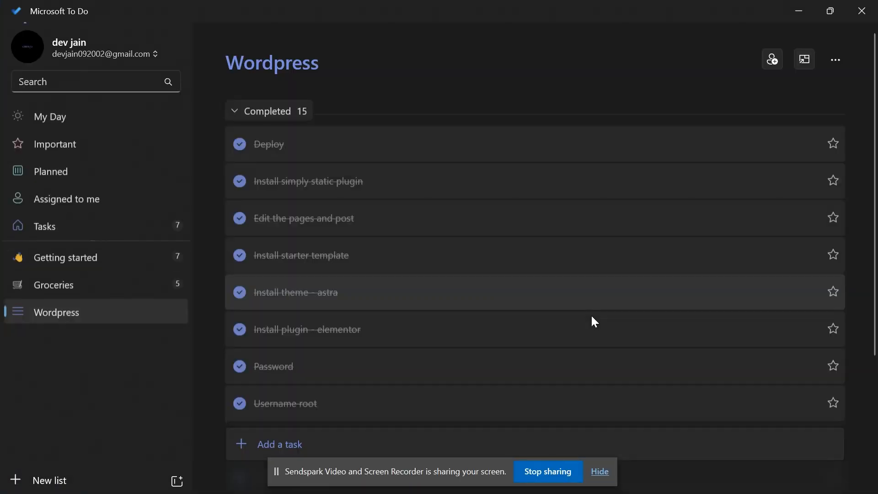
scroll(594, 322, "down", 5)
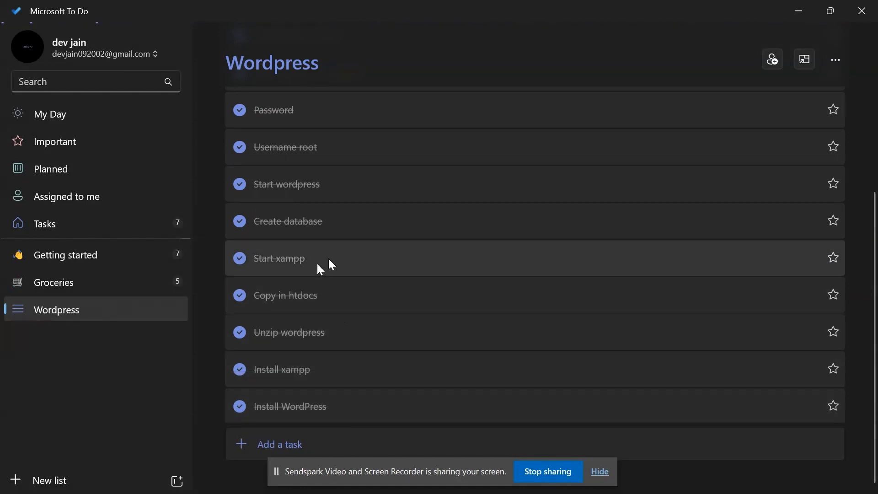
scroll(400, 233, "up", 1)
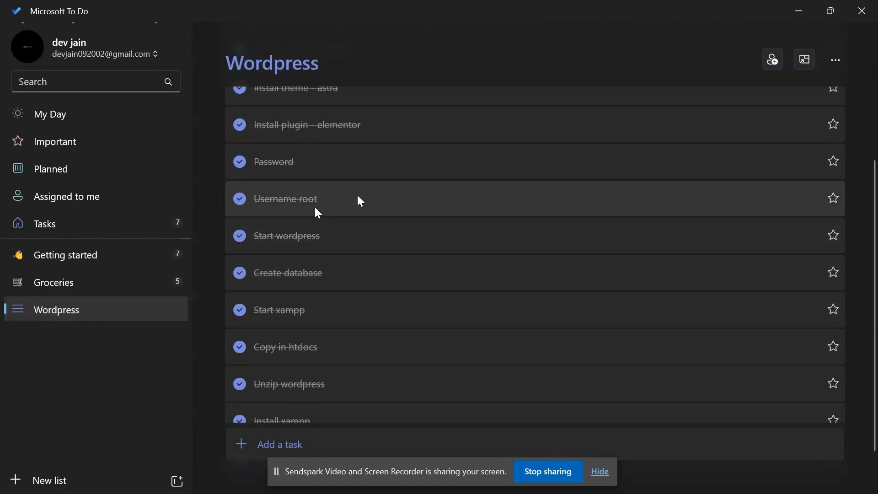
scroll(358, 202, "up", 2)
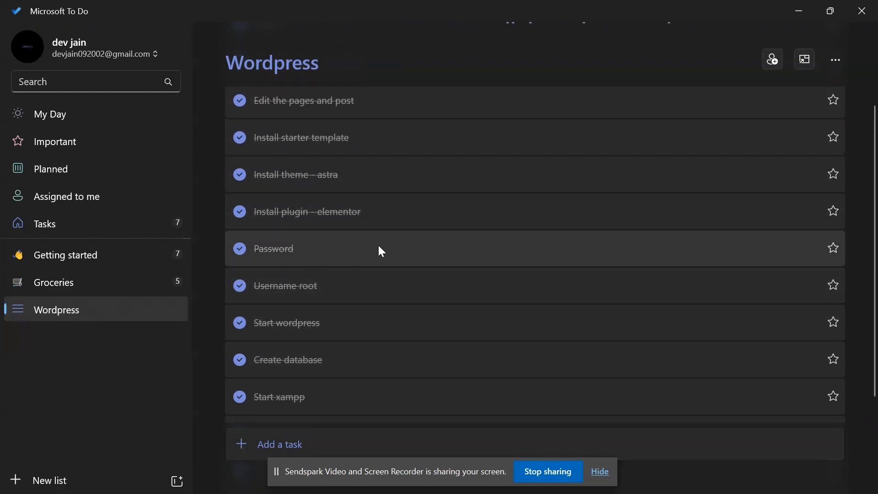
scroll(389, 221, "up", 1)
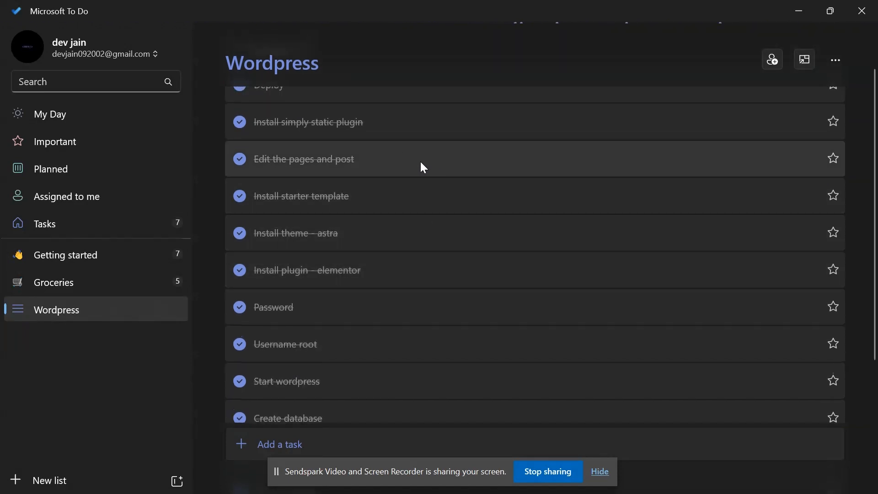
scroll(392, 166, "up", 1)
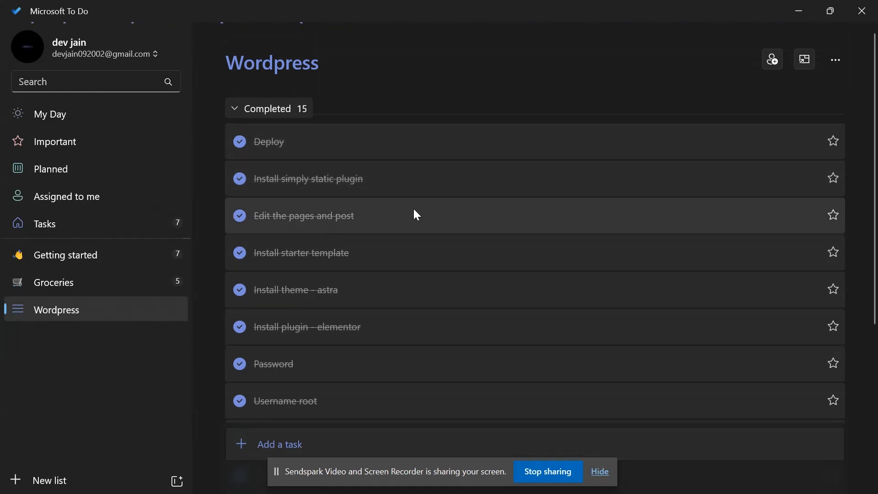
key("alt+Tab")
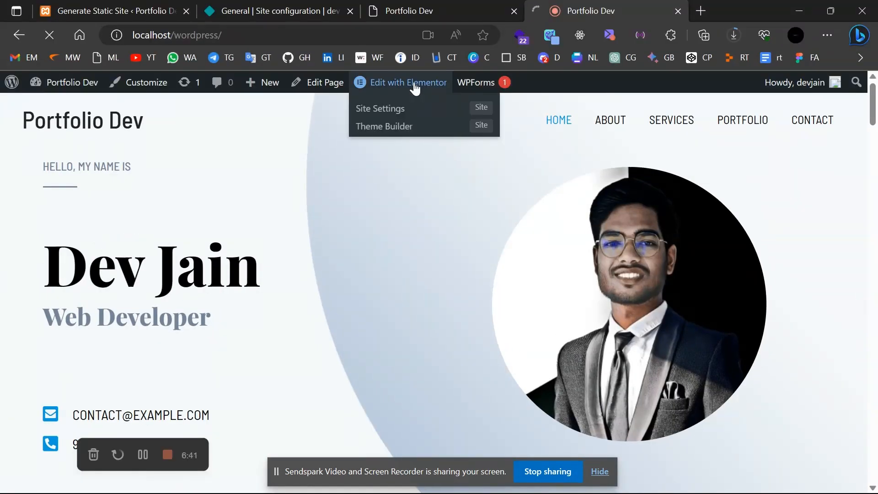
Open the Home page in Elementor and load localhost/wordpress in a new tab.
left_click(415, 87)
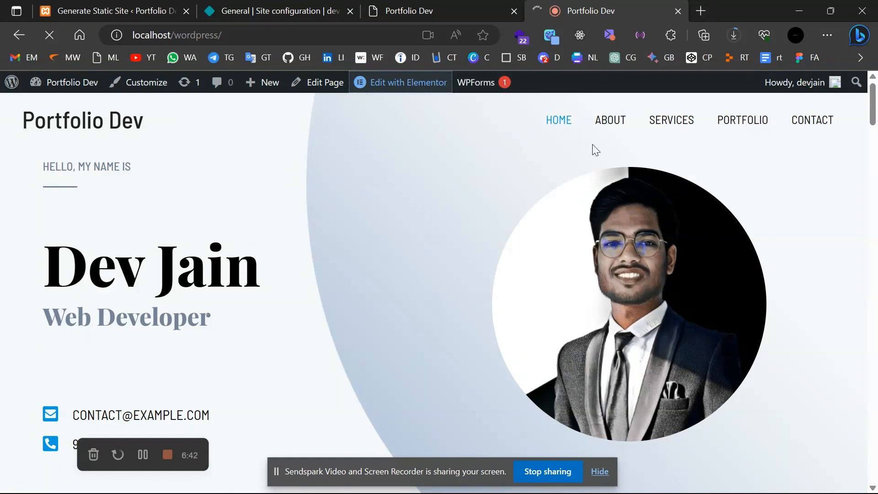
left_click(706, 9)
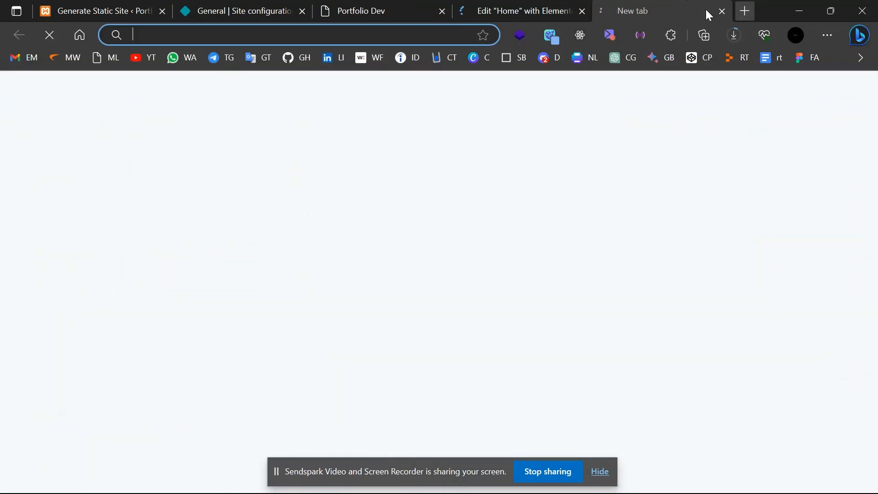
type("loca")
key("Right")
key("Return")
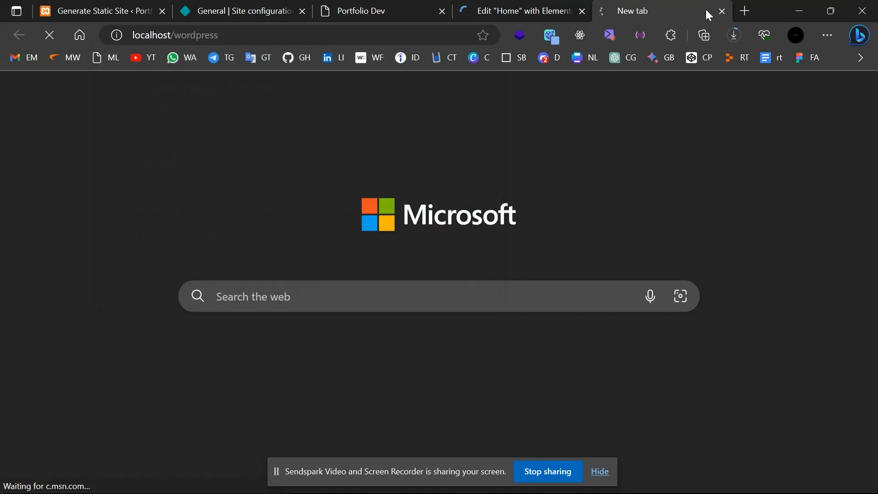
Go through the About page to the local site's Portfolio page while Elementor loads.
left_click(525, 5)
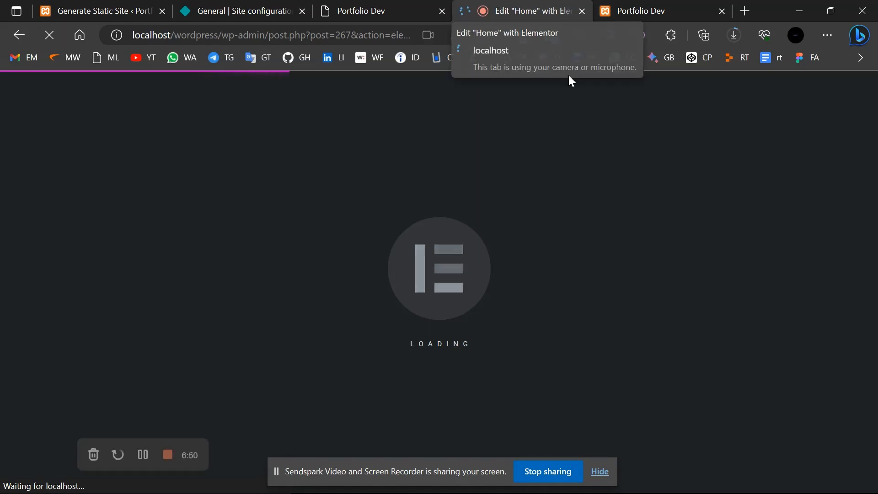
left_click(667, 5)
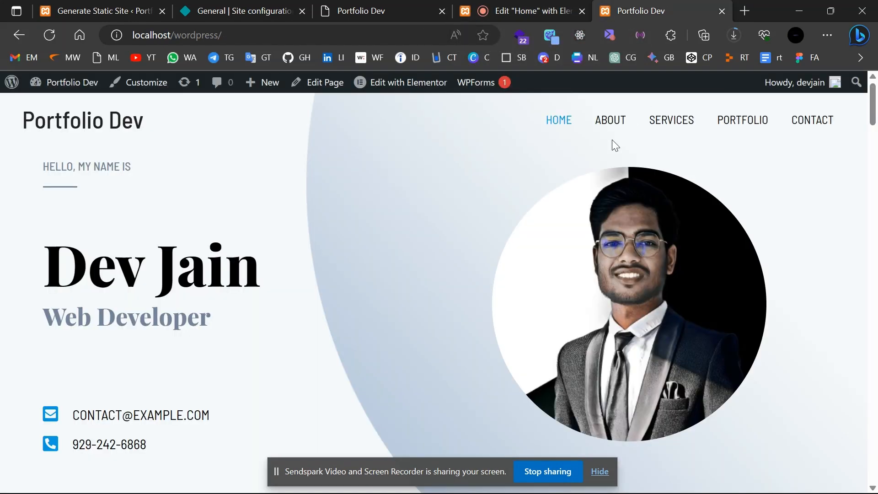
left_click(612, 128)
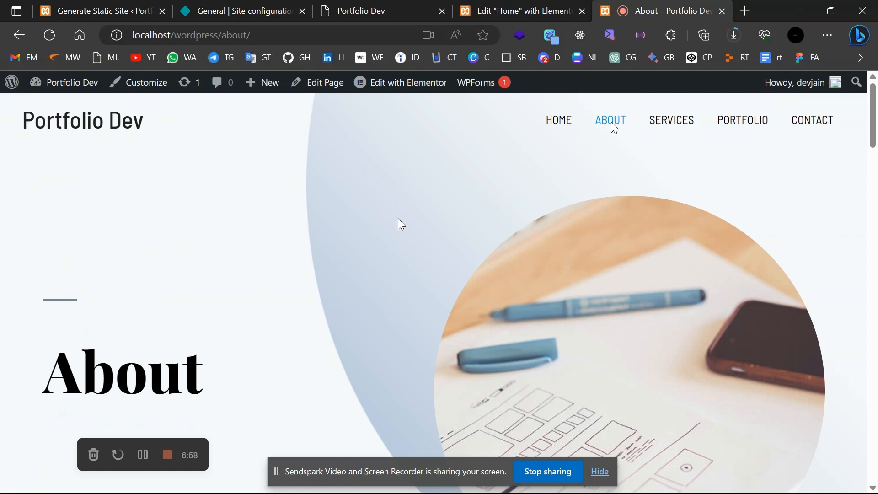
scroll(398, 222, "down", 3)
scroll(397, 221, "up", 3)
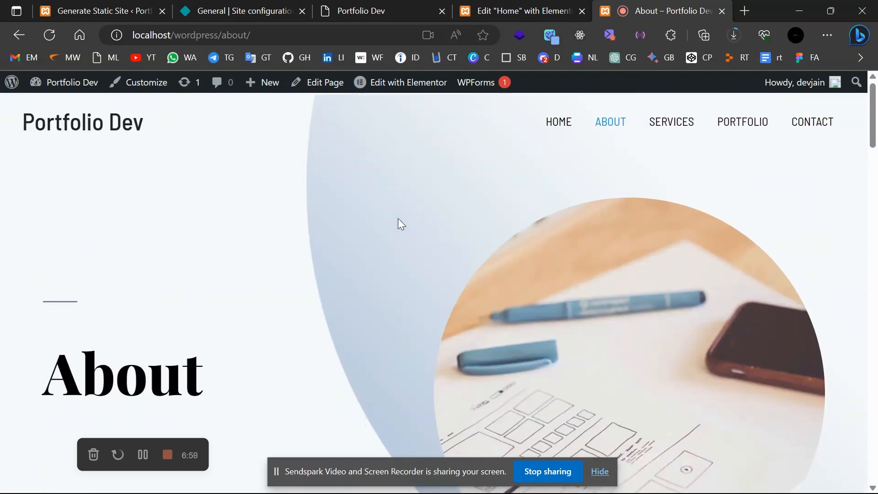
left_click(770, 124)
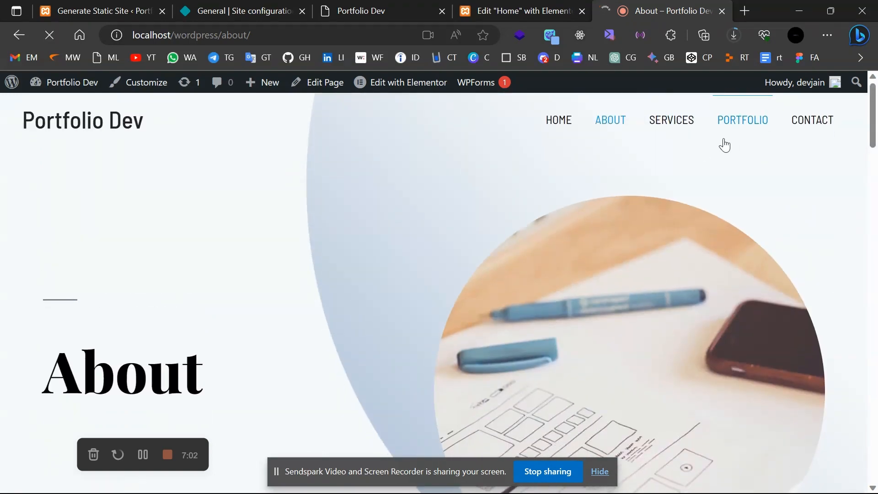
left_click(555, 7)
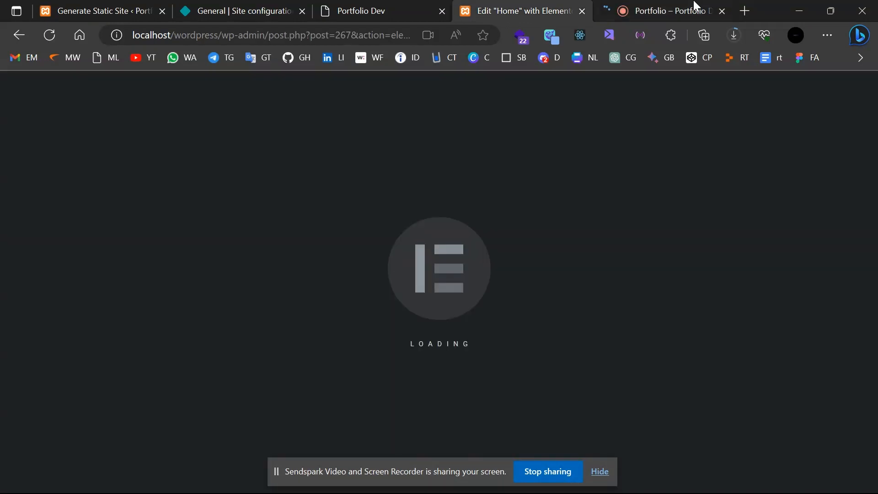
left_click(695, 7)
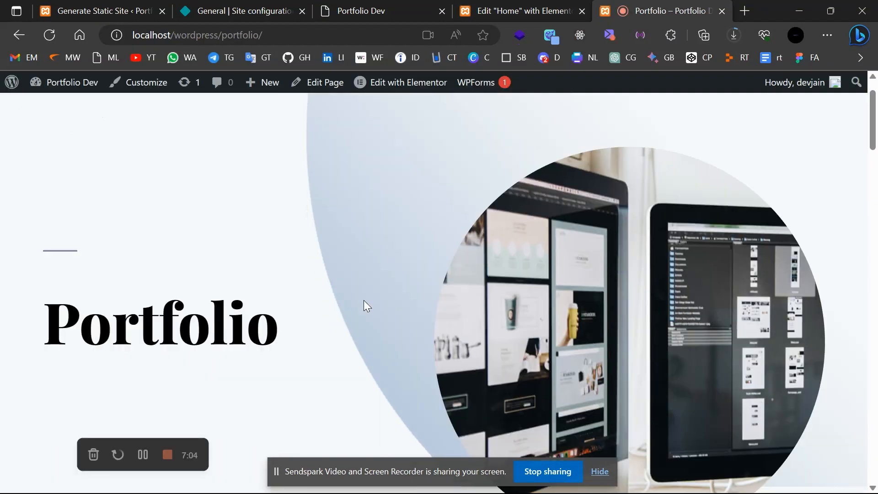
scroll(365, 305, "down", 5)
scroll(363, 306, "up", 6)
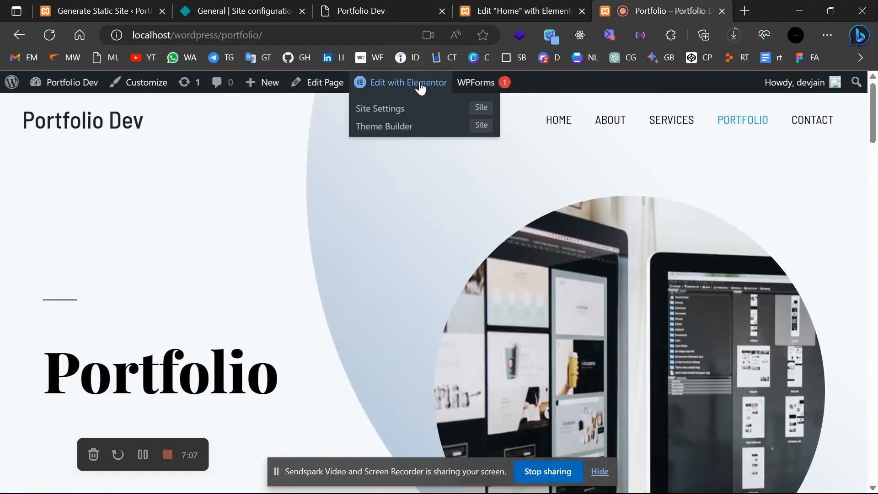
Open the Portfolio page in Elementor and select the UI/UX Design heading text.
left_click(421, 87)
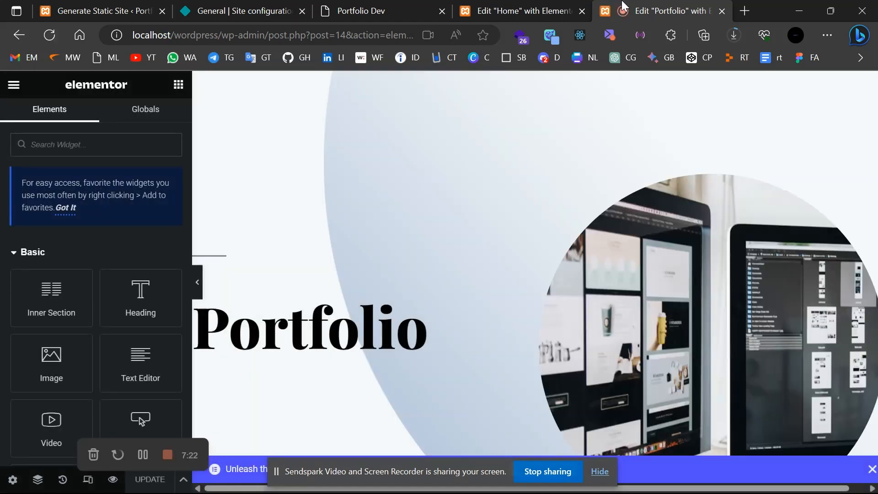
left_click(327, 346)
double_click(326, 346)
scroll(325, 353, "down", 8)
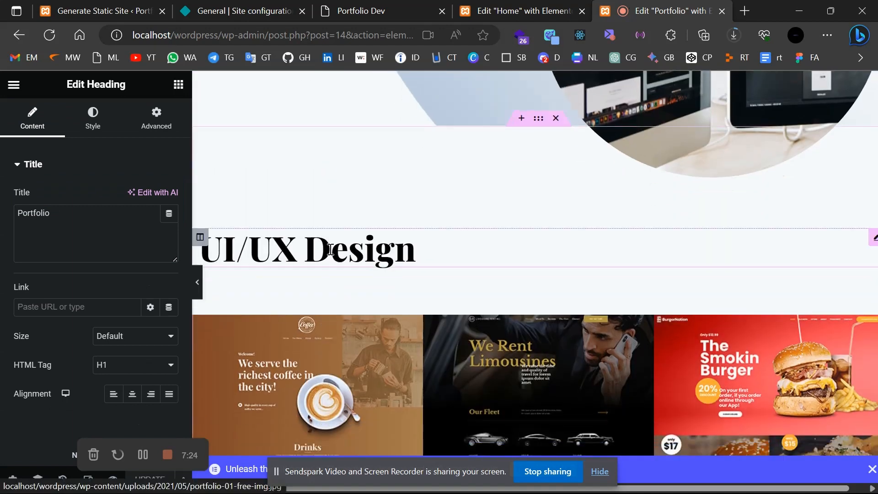
triple_click(330, 249)
Retype the heading as 'Web Developer', fixing the typo, and update the page.
type("We")
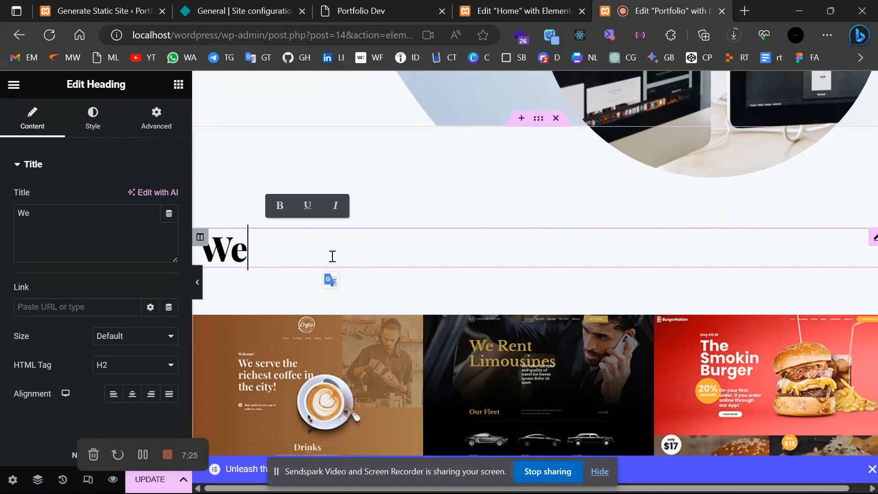
type("b Develpoer")
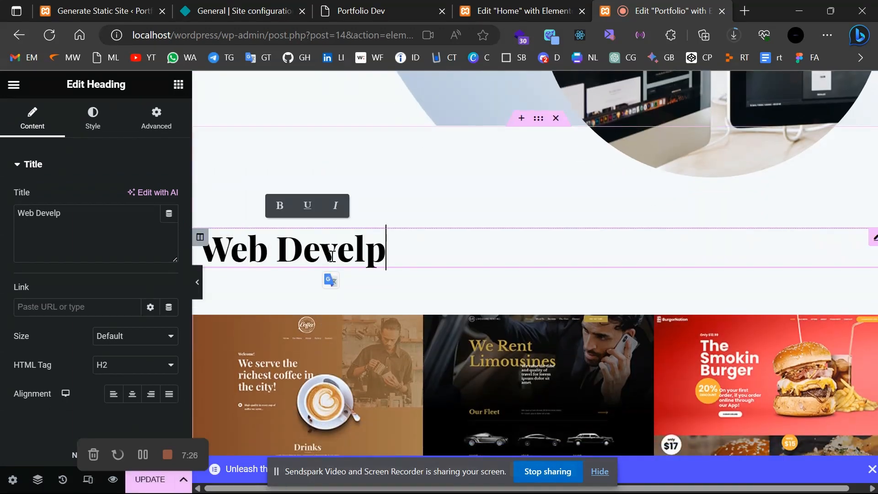
key("BackSpace")
key("BackSpace")
key("BackSpace")
key("BackSpace")
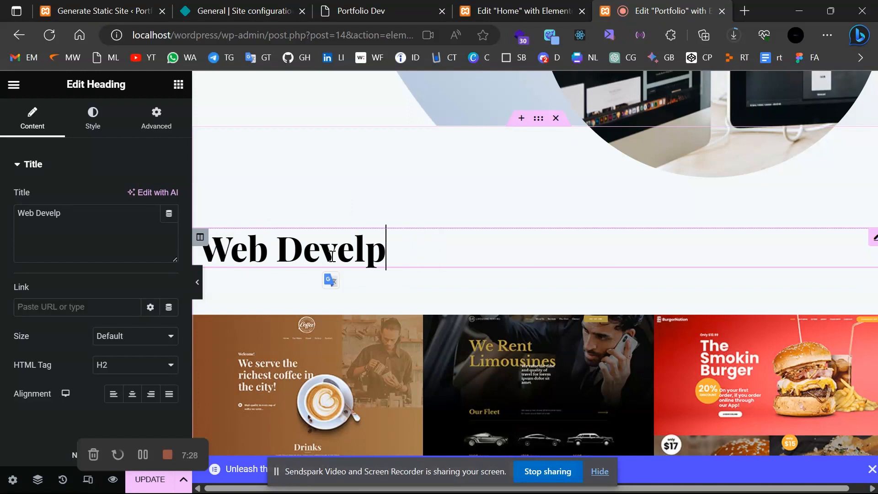
type("oper")
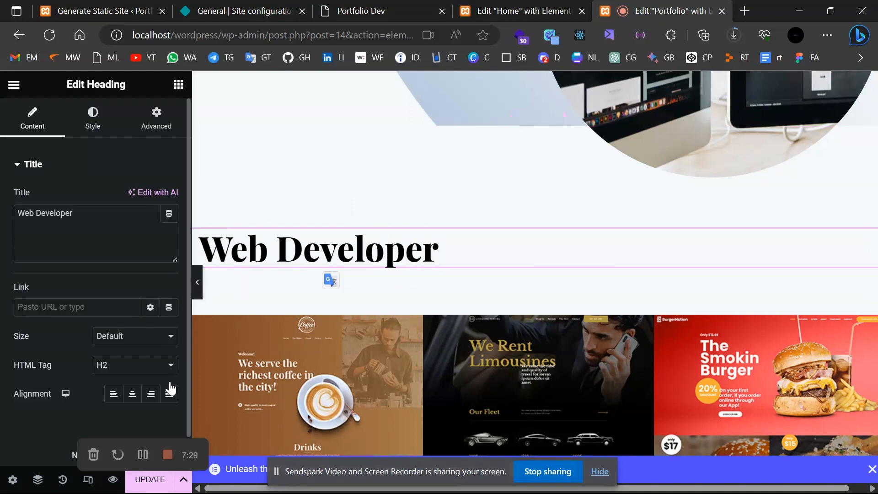
left_click(160, 486)
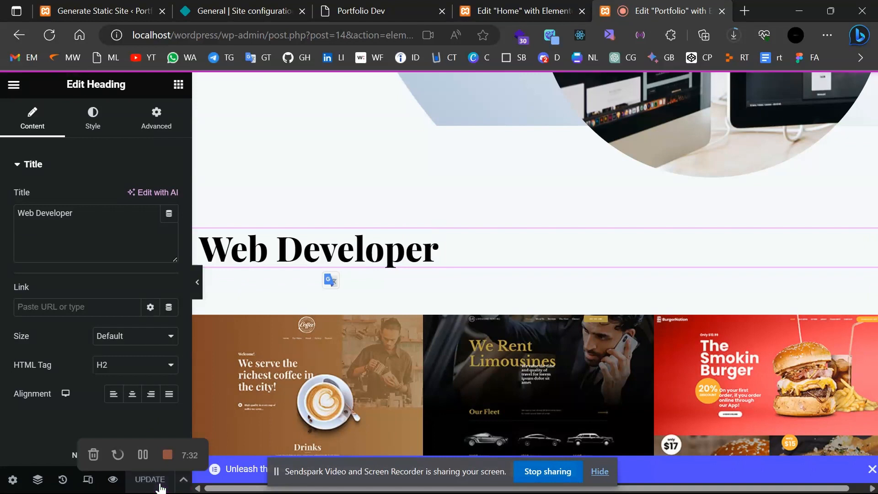
left_click(740, 15)
Load localhost/wordpress and confirm the Portfolio page now shows the Web Developer heading.
type("localhost/wordpress")
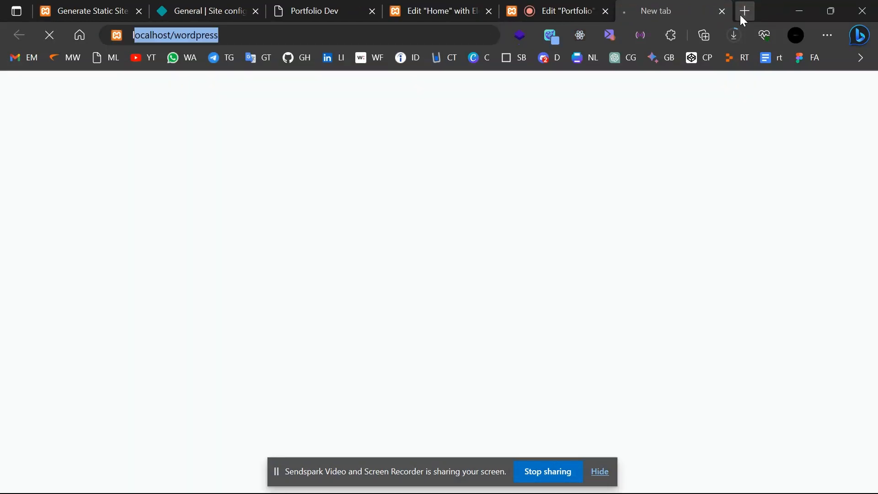
key("Return")
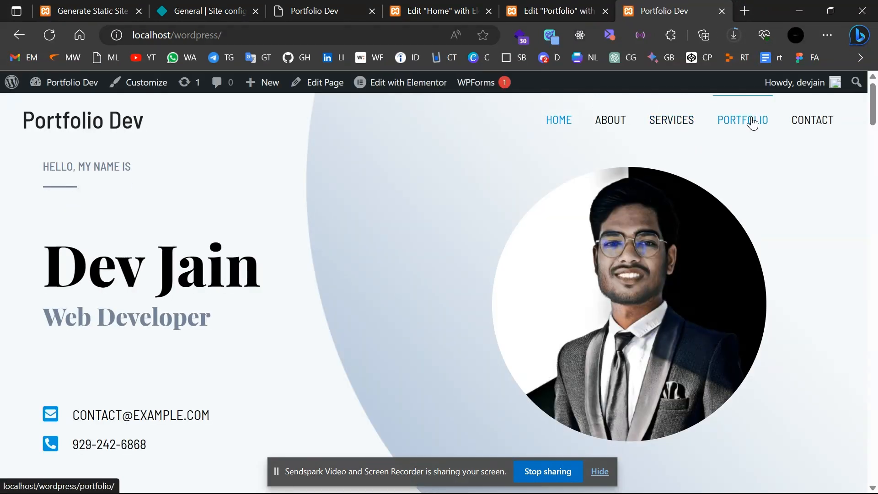
left_click(753, 123)
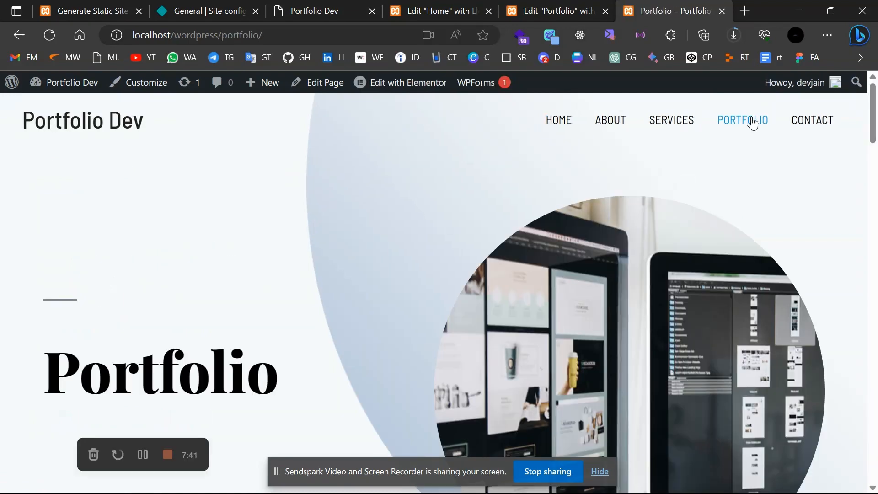
scroll(630, 185, "down", 6)
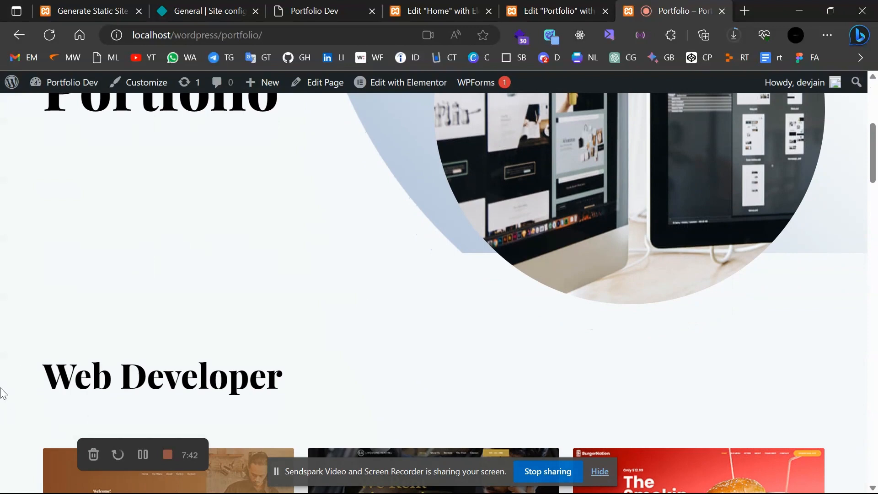
scroll(331, 368, "up", 2)
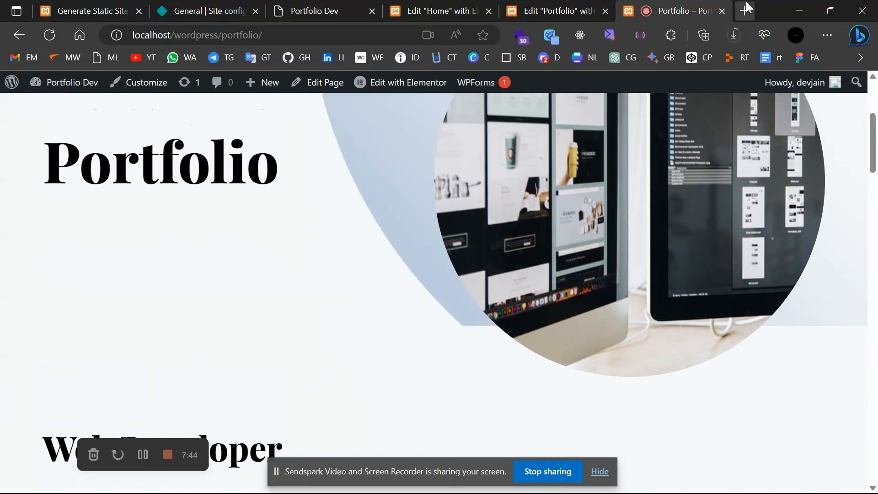
left_click(746, 11)
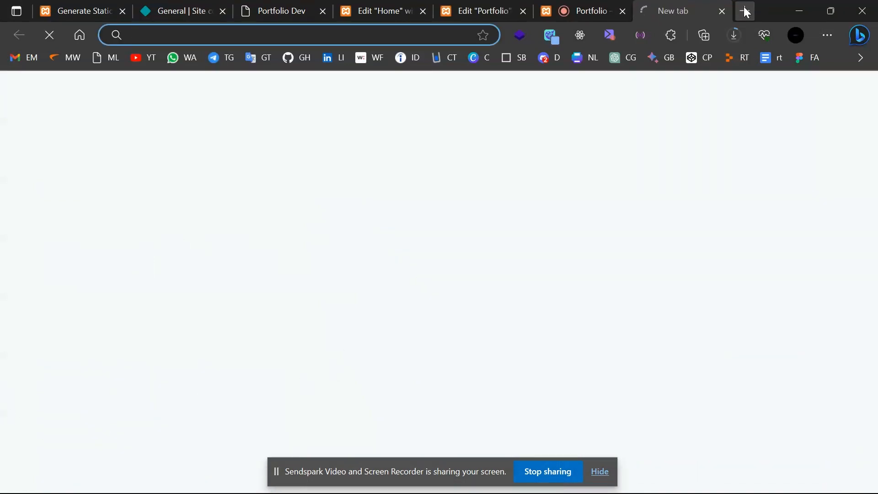
Load dev-jain-portfolio.netlify.app and check that its Portfolio page still shows UI/UX Design.
type("dev")
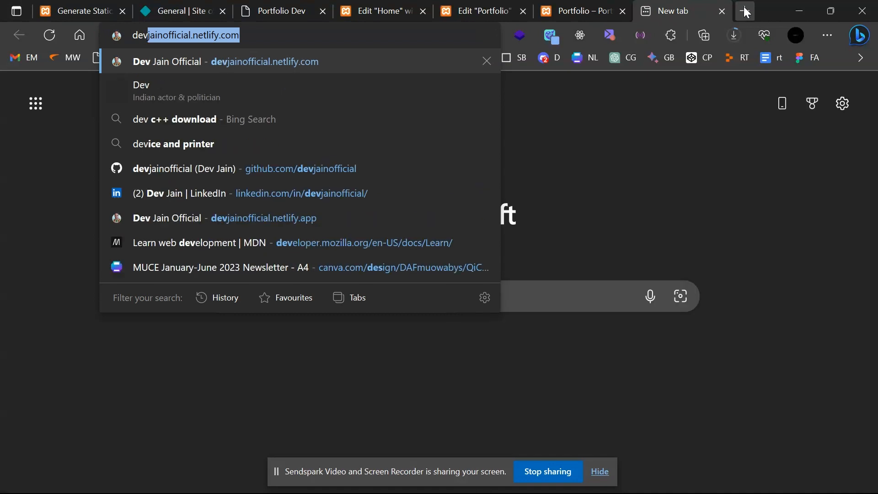
type("-jain-")
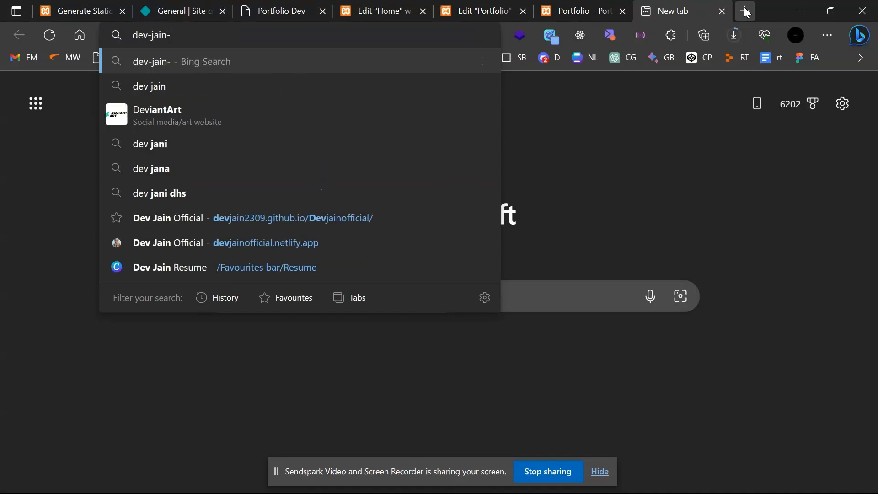
type("portfol")
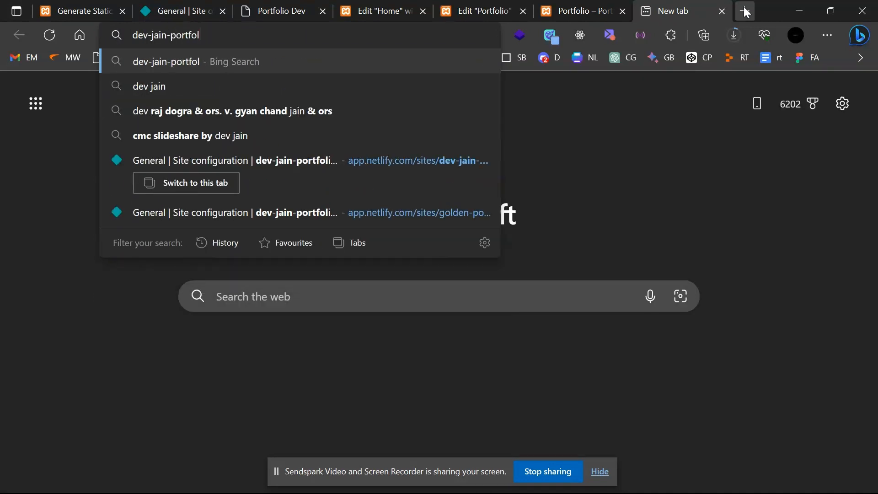
type("io.netf")
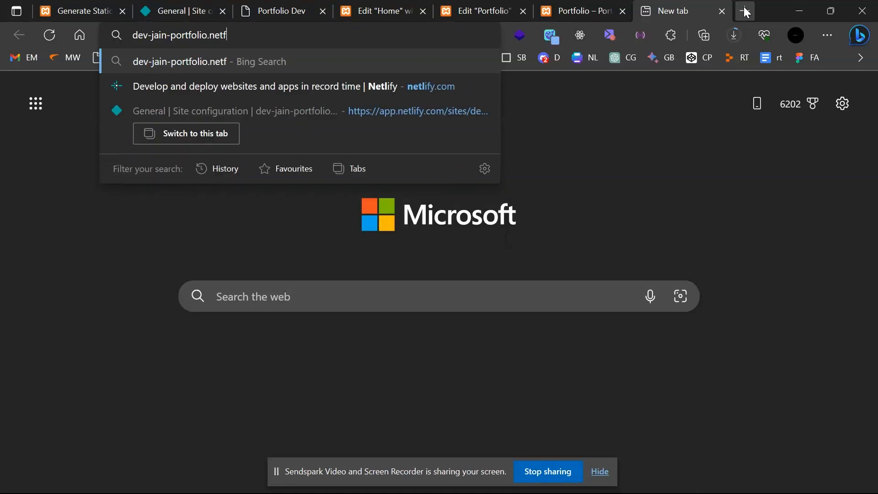
key("BackSpace")
type("lify")
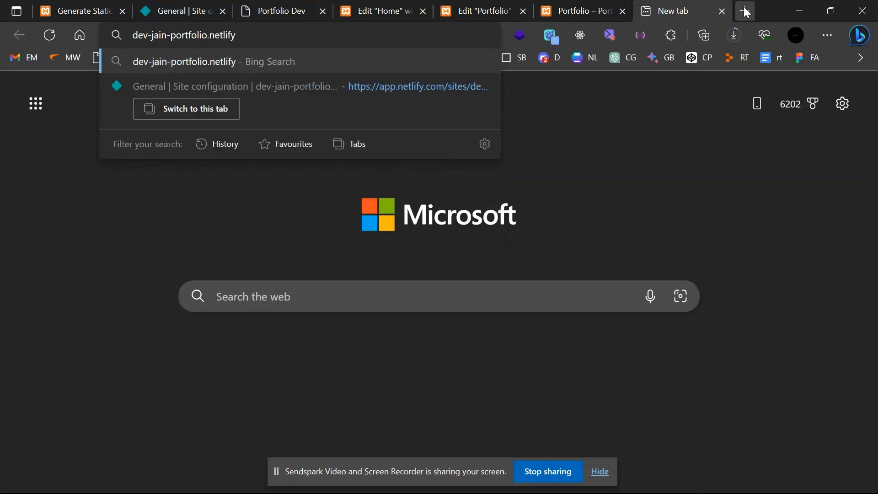
type(".app")
key("Return")
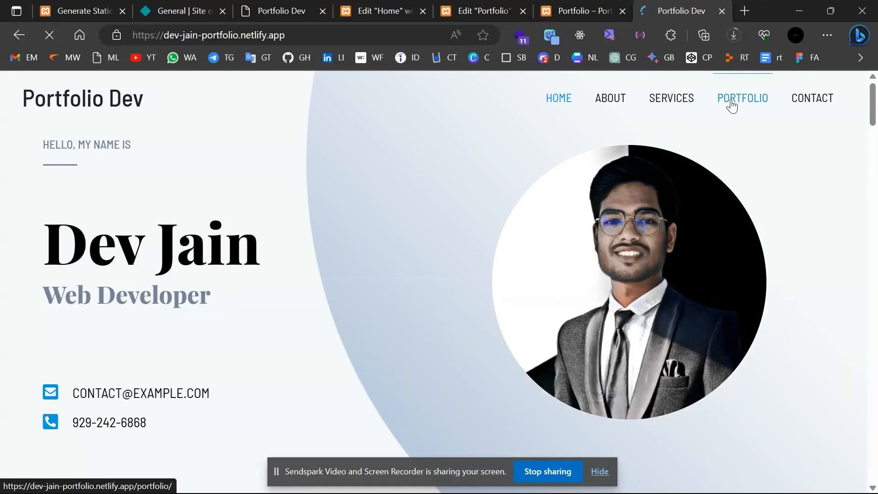
left_click(732, 104)
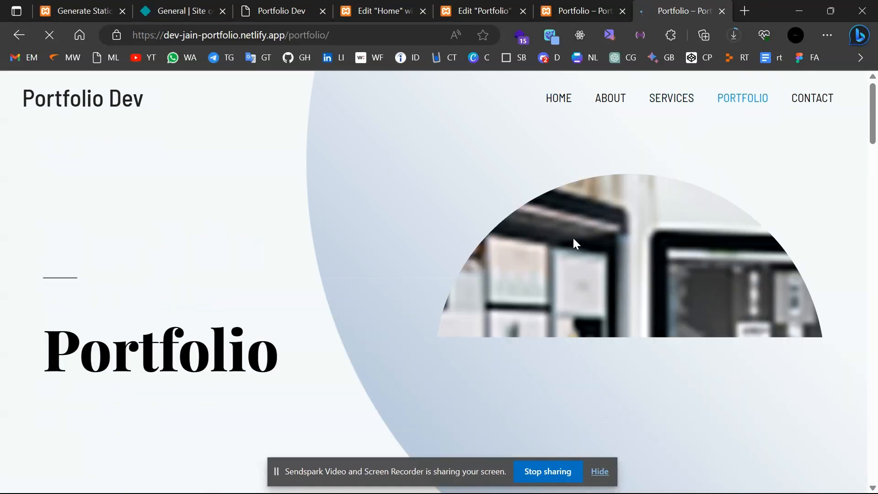
scroll(572, 238, "down", 5)
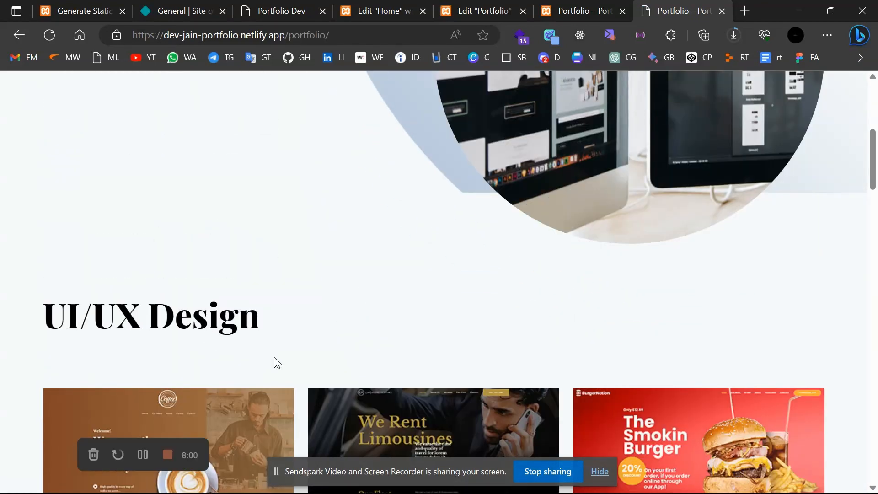
left_click(186, 8)
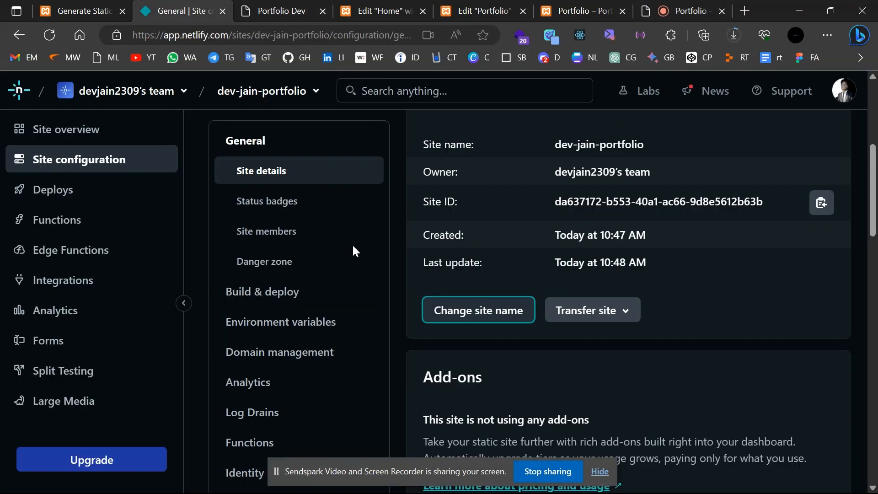
Open dev-jain-portfolio's Deploys page and scroll to the drag-and-drop folder upload area.
scroll(450, 307, "up", 2)
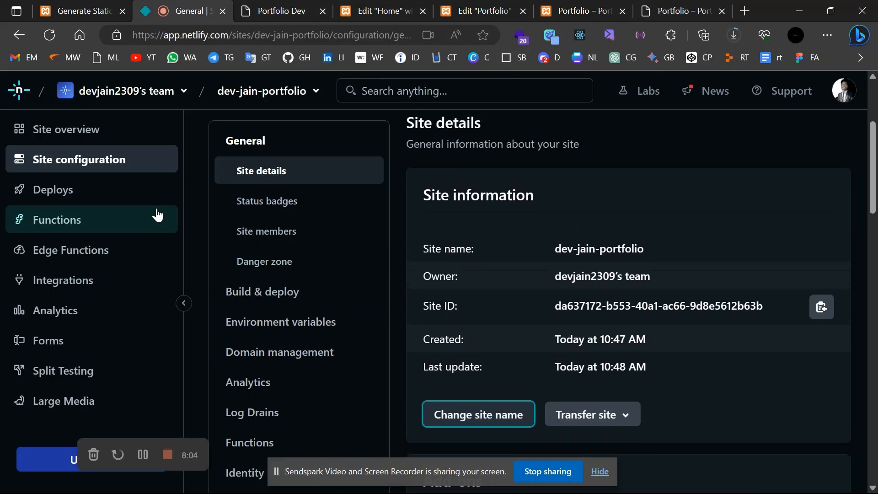
left_click(53, 190)
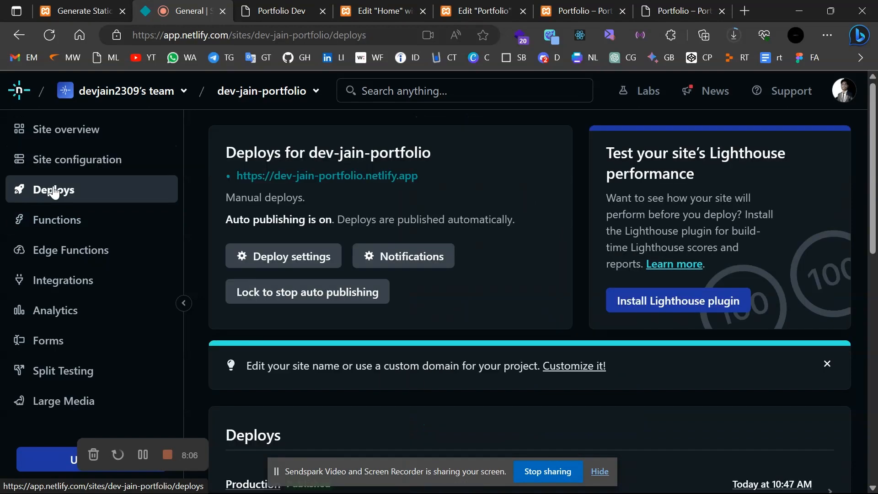
scroll(471, 280, "down", 7)
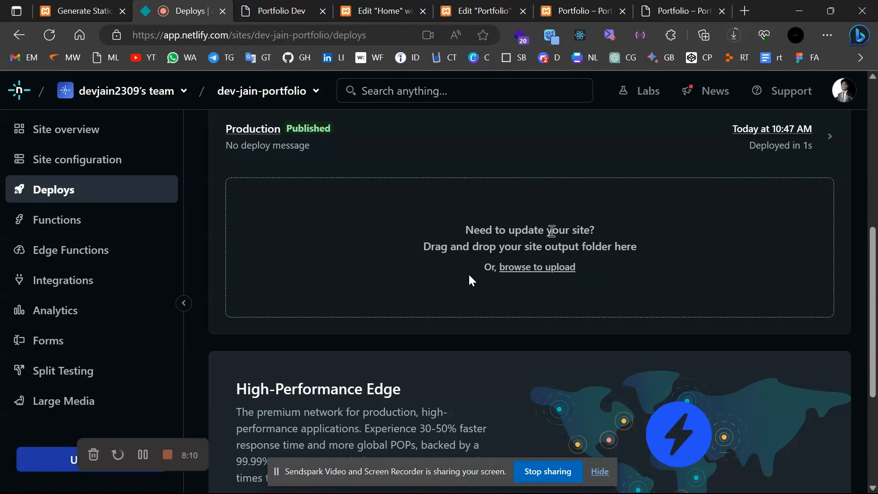
Switch to the InPrivate Edge window showing dev-jain-portfolio.netlify.app's Portfolio Dev homepage.
mouse_move(475, 474)
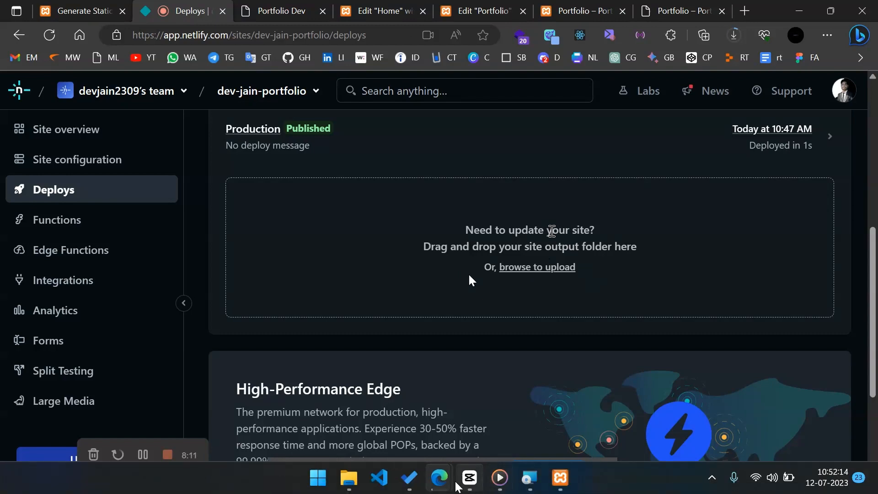
left_click(408, 478)
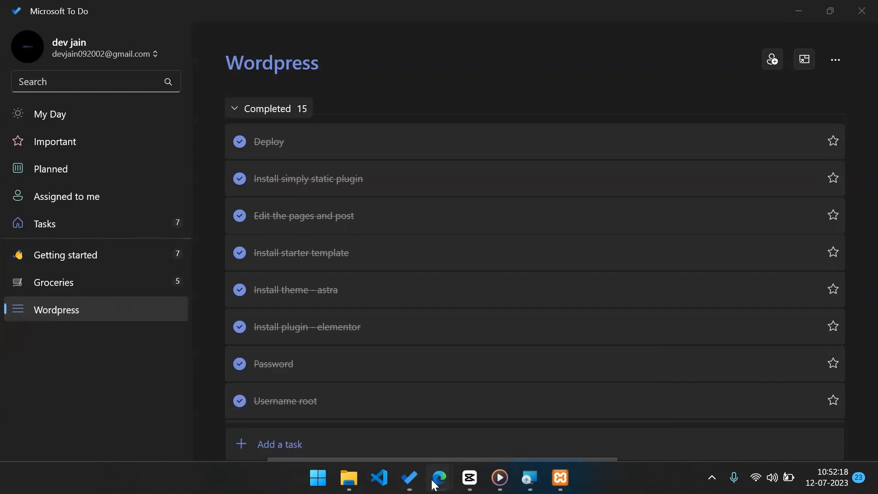
mouse_move(437, 481)
left_click(558, 398)
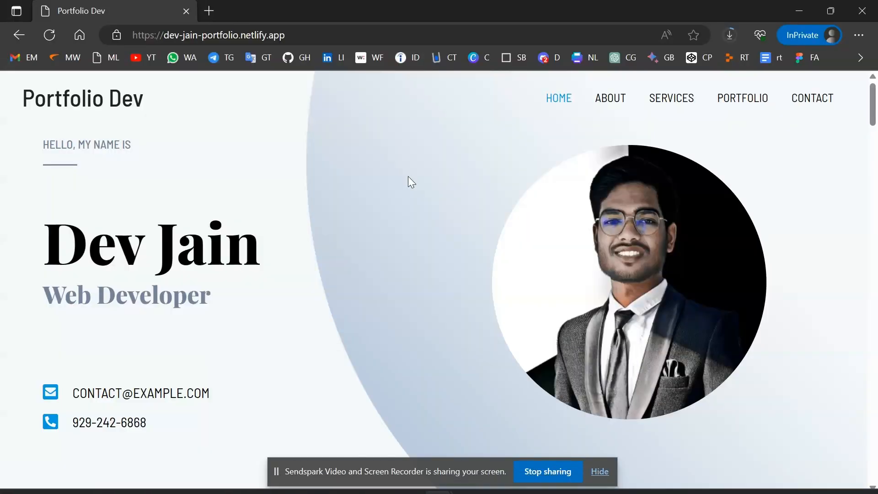